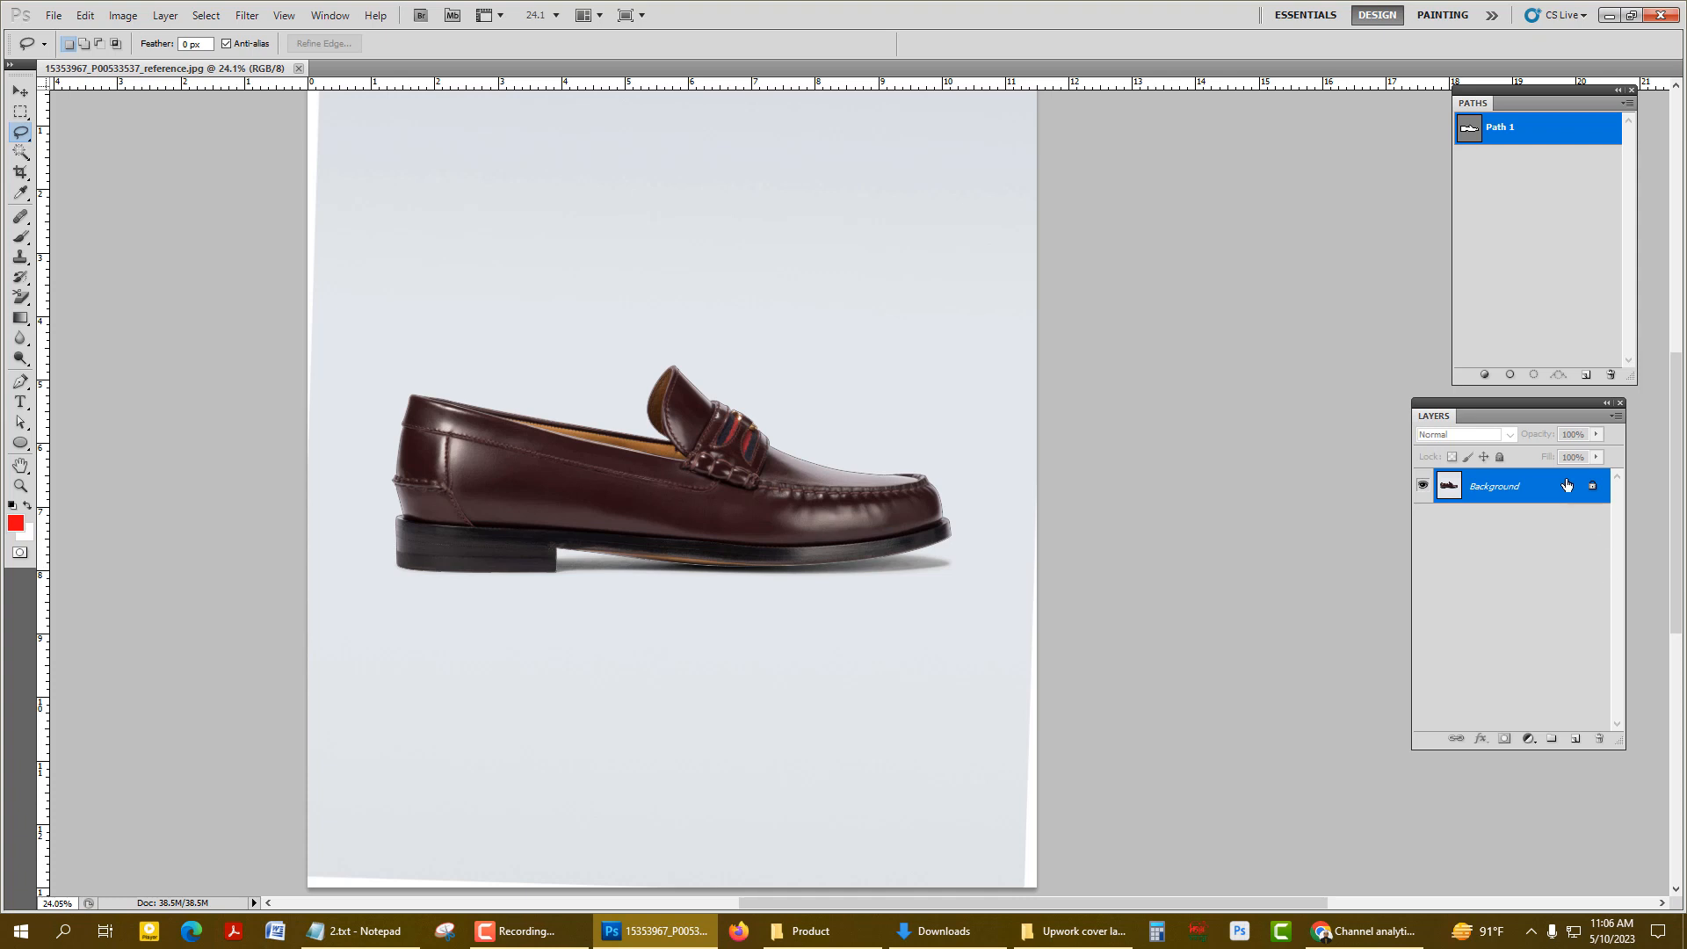
- Duplicate the Background layer twice and load Path 1 as a selection around the shoe
drag(1552, 492, 1576, 738)
click(1552, 215)
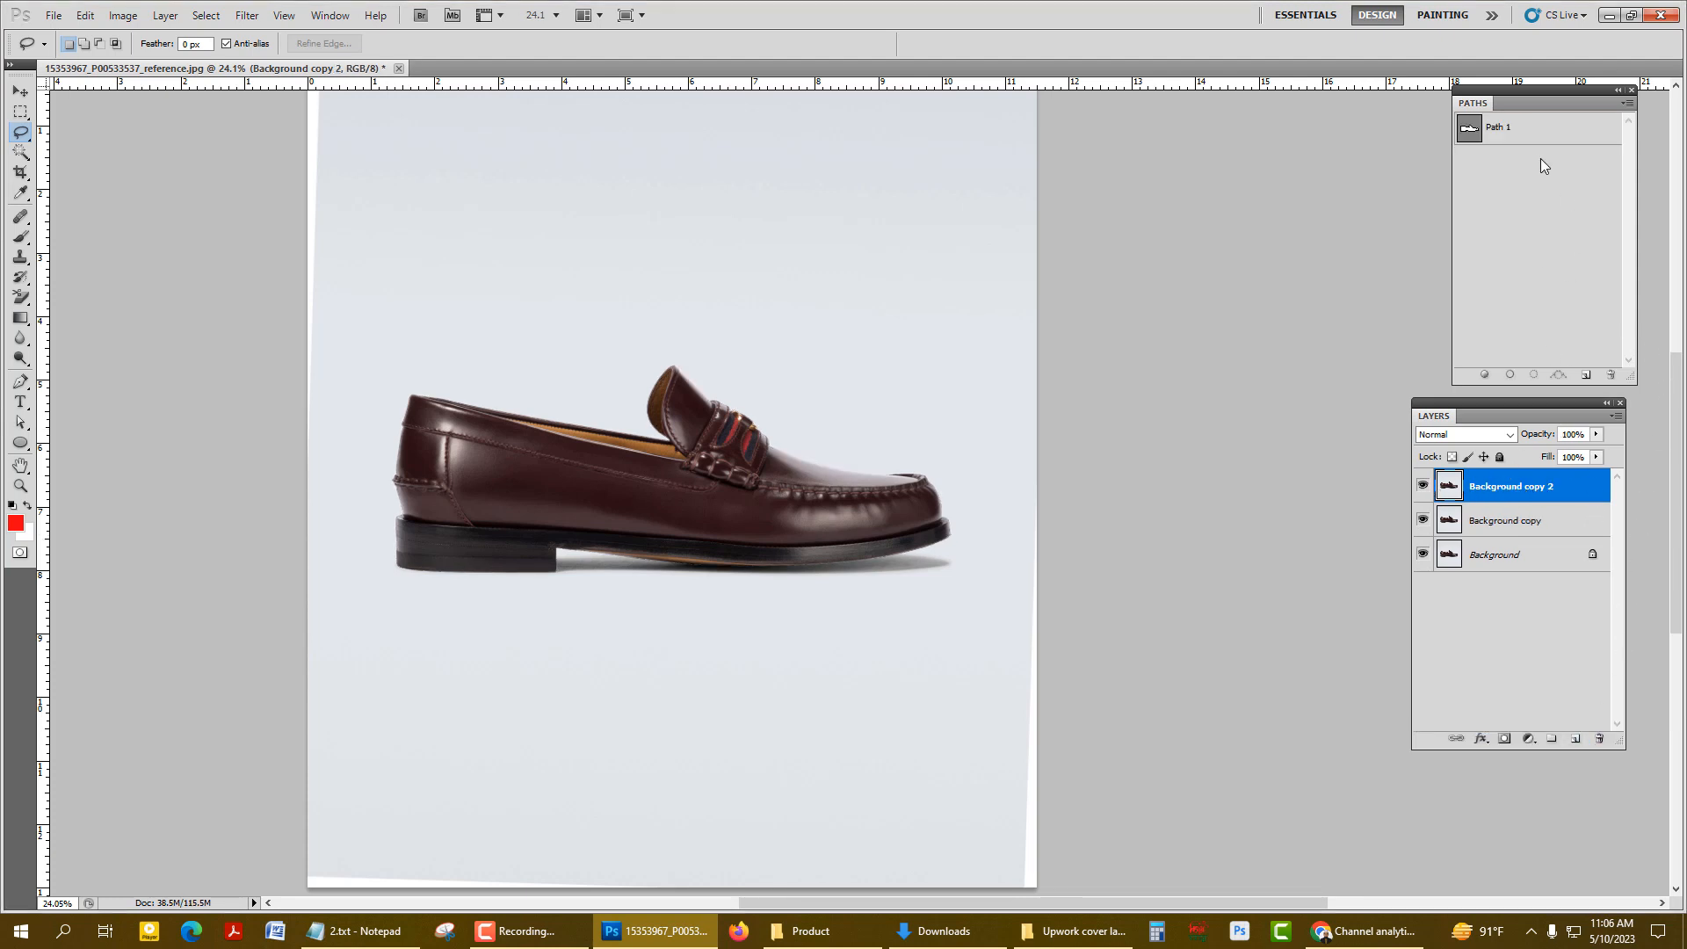
click(1489, 129)
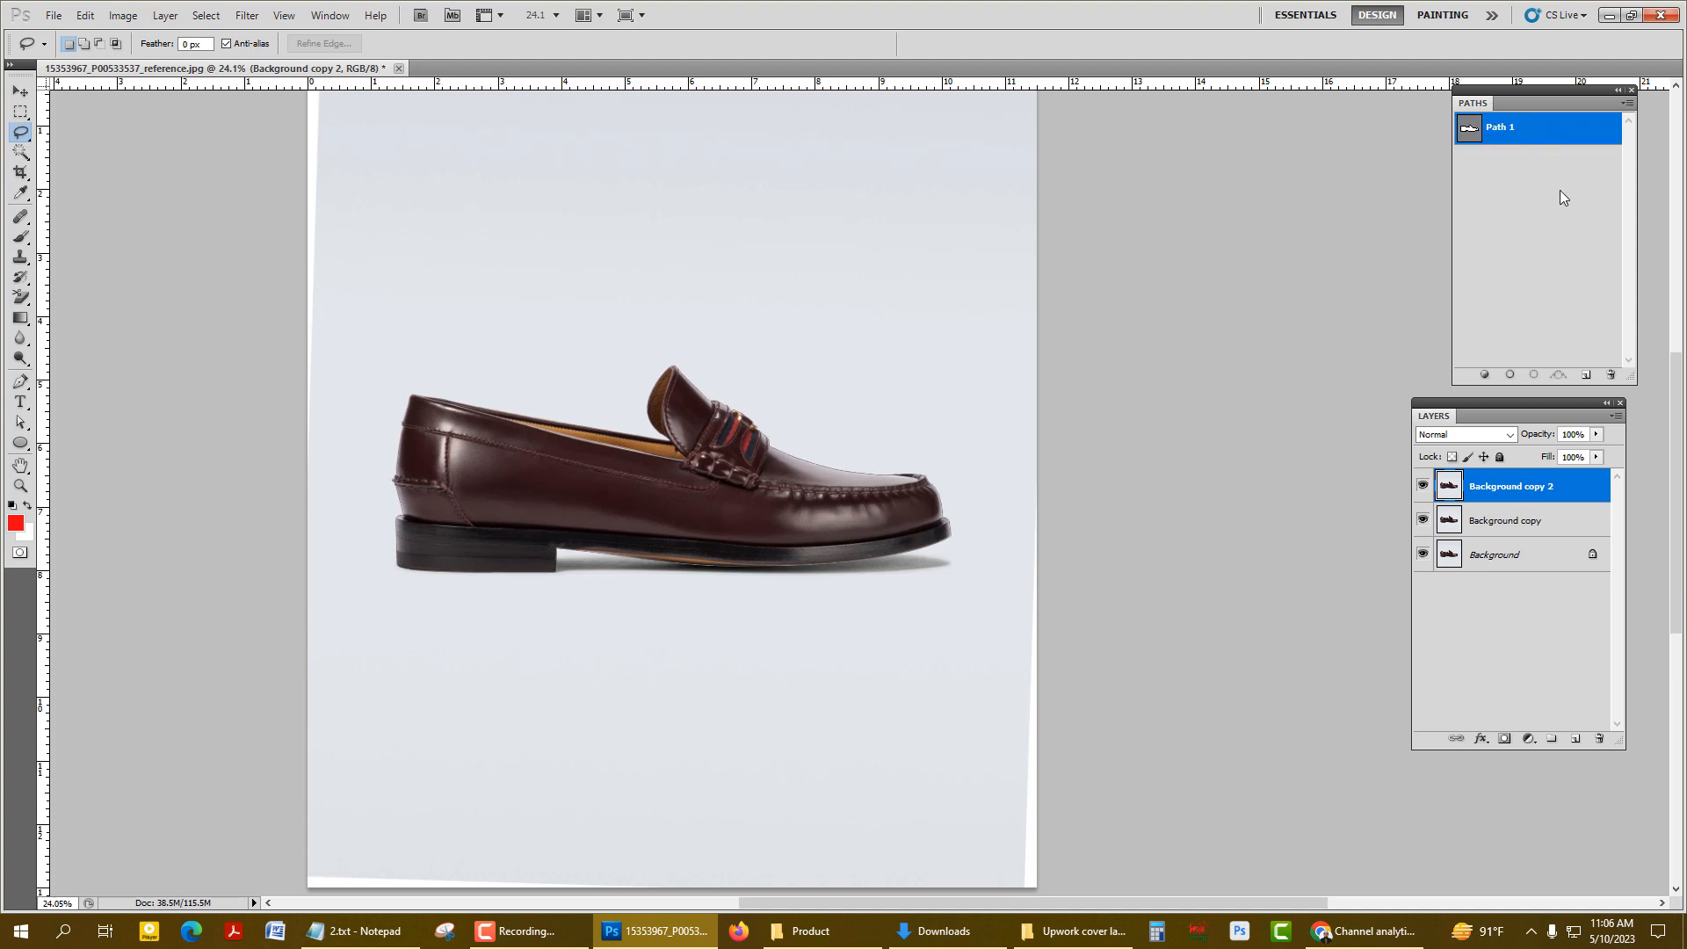
key(ctrl+Return)
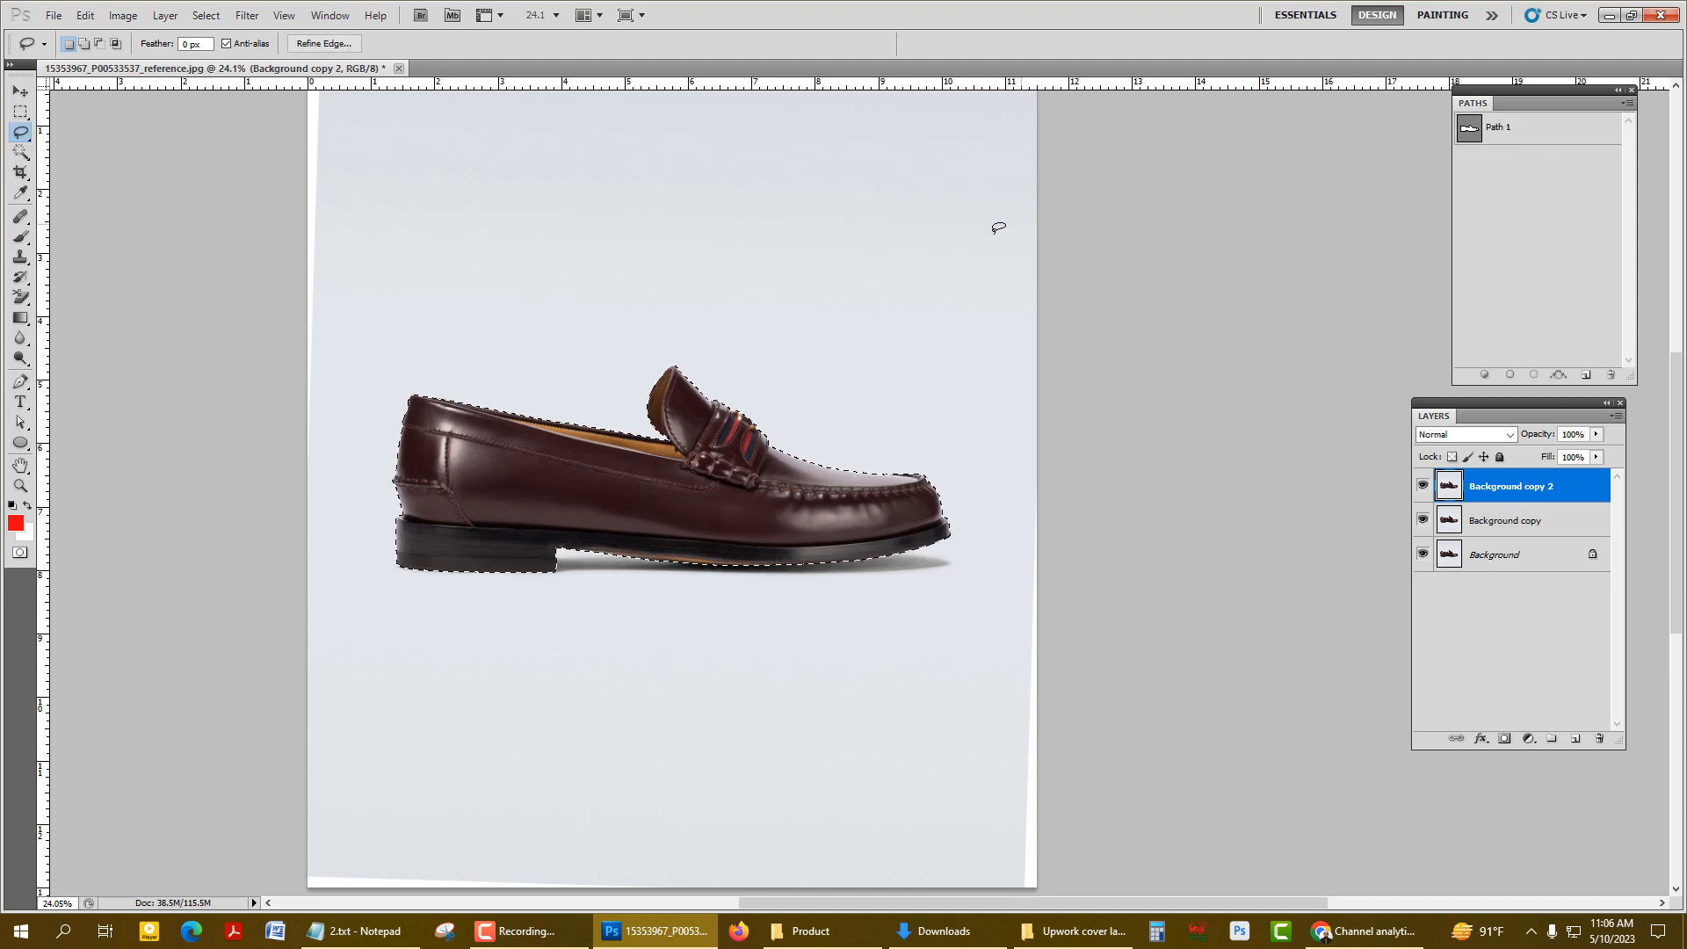
- Feather the shoe selection by 0.5 pixels and add it as a layer mask on Background copy 2
click(202, 18)
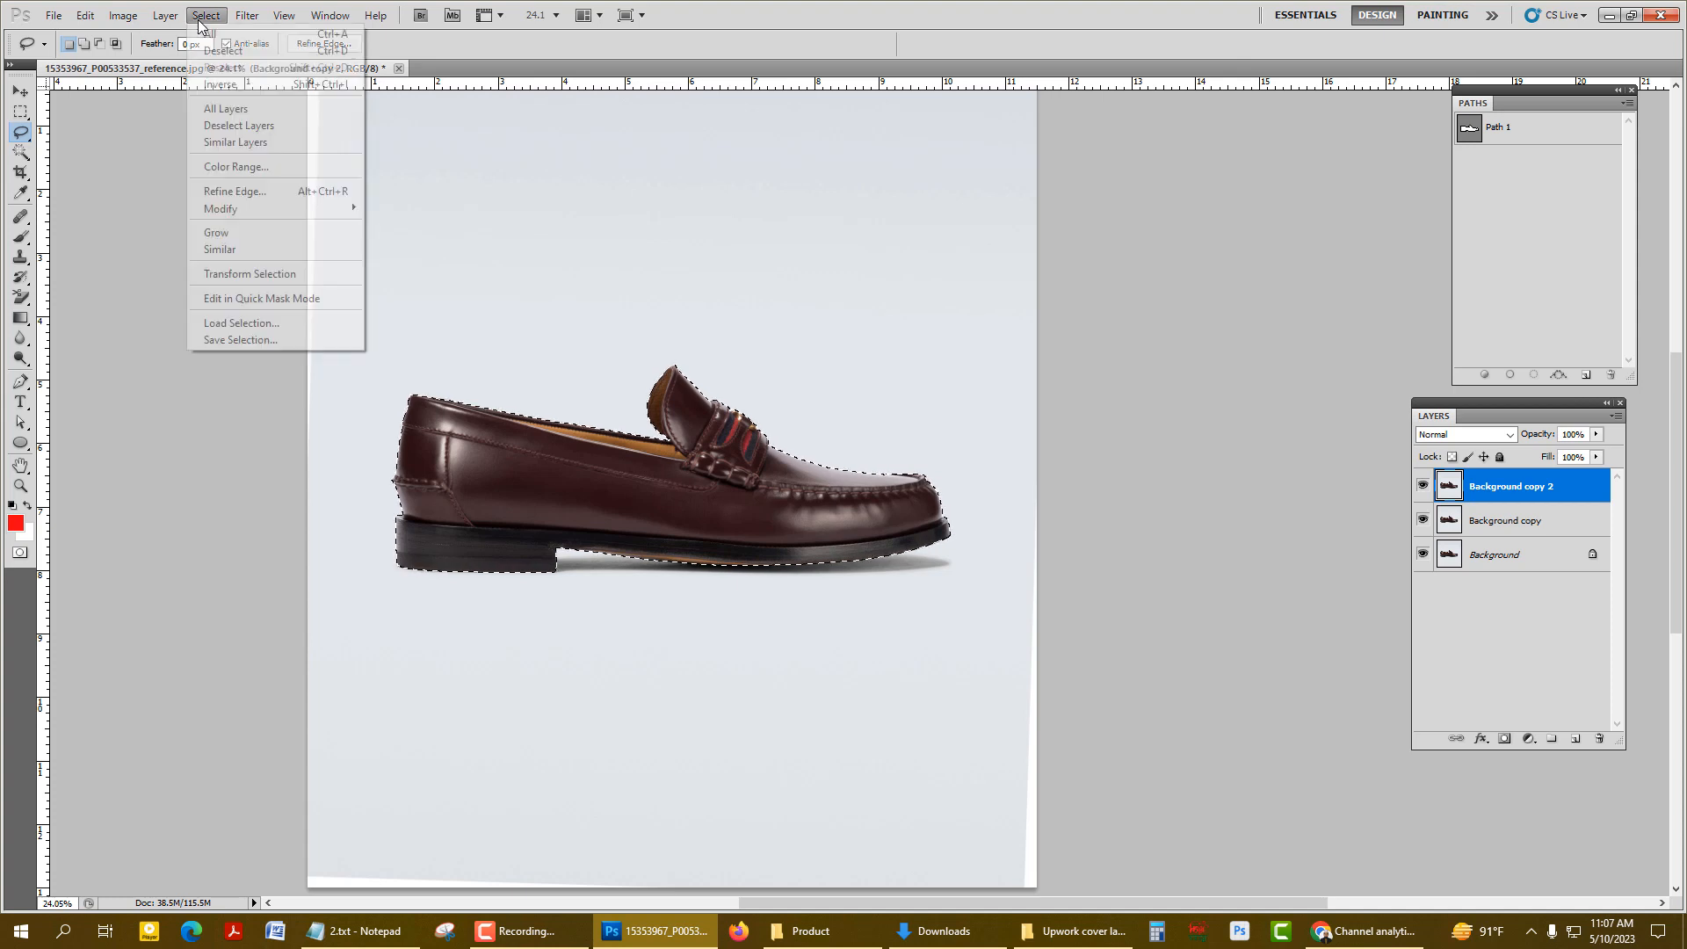
mouse_move(338, 209)
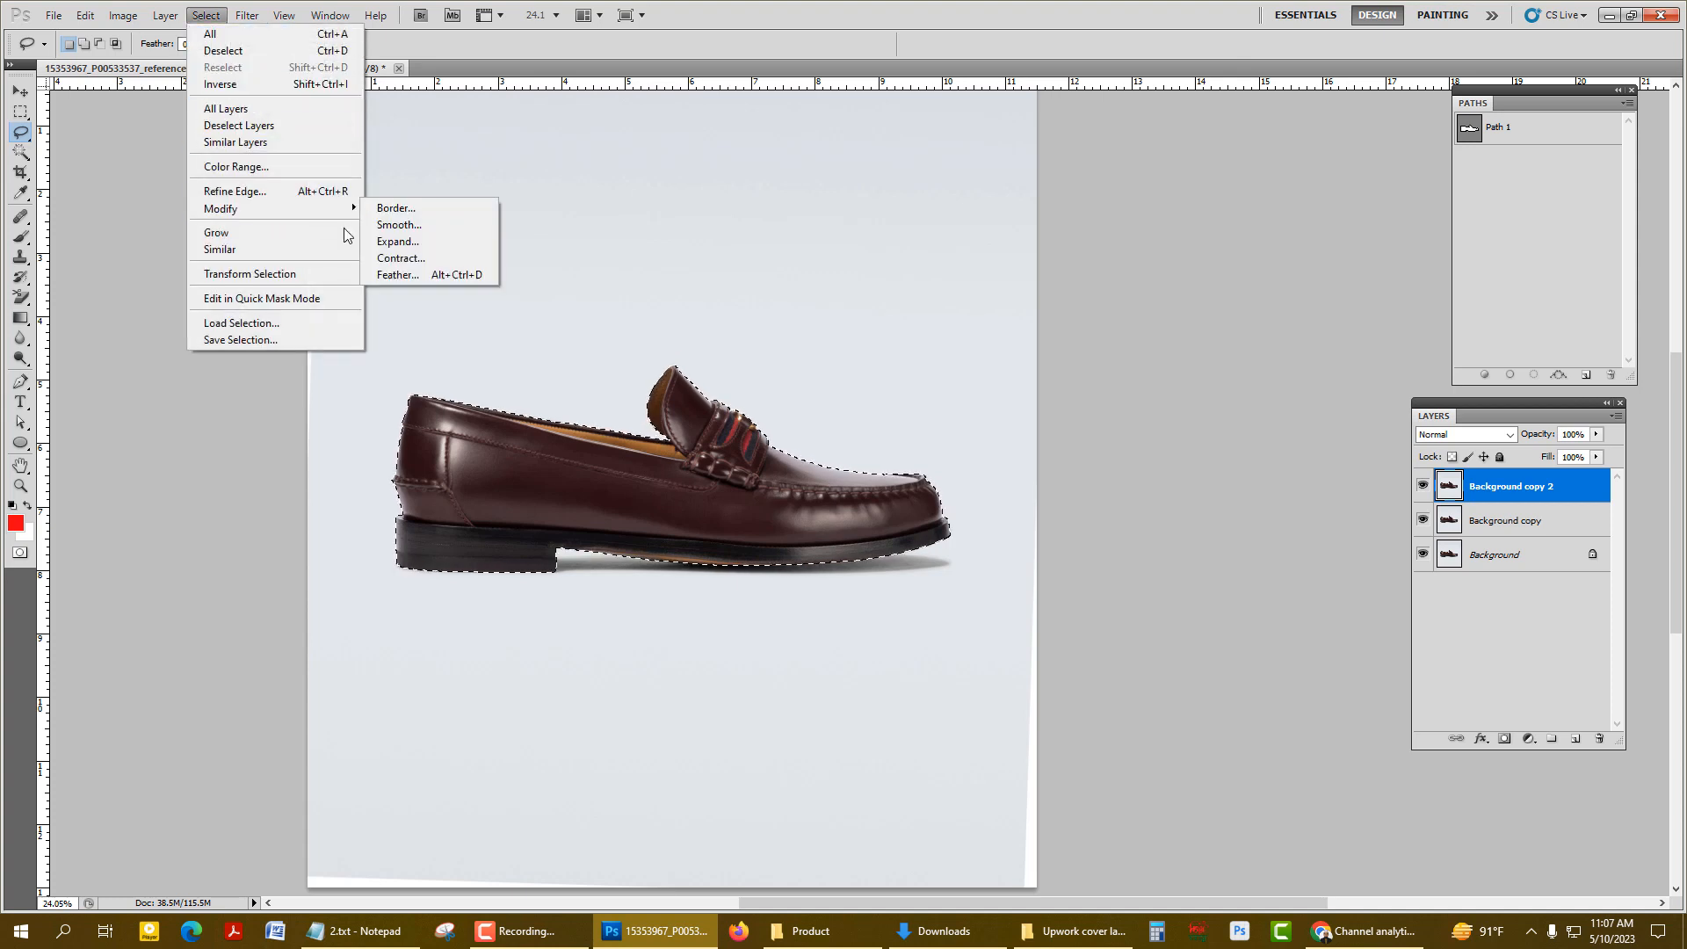
click(450, 276)
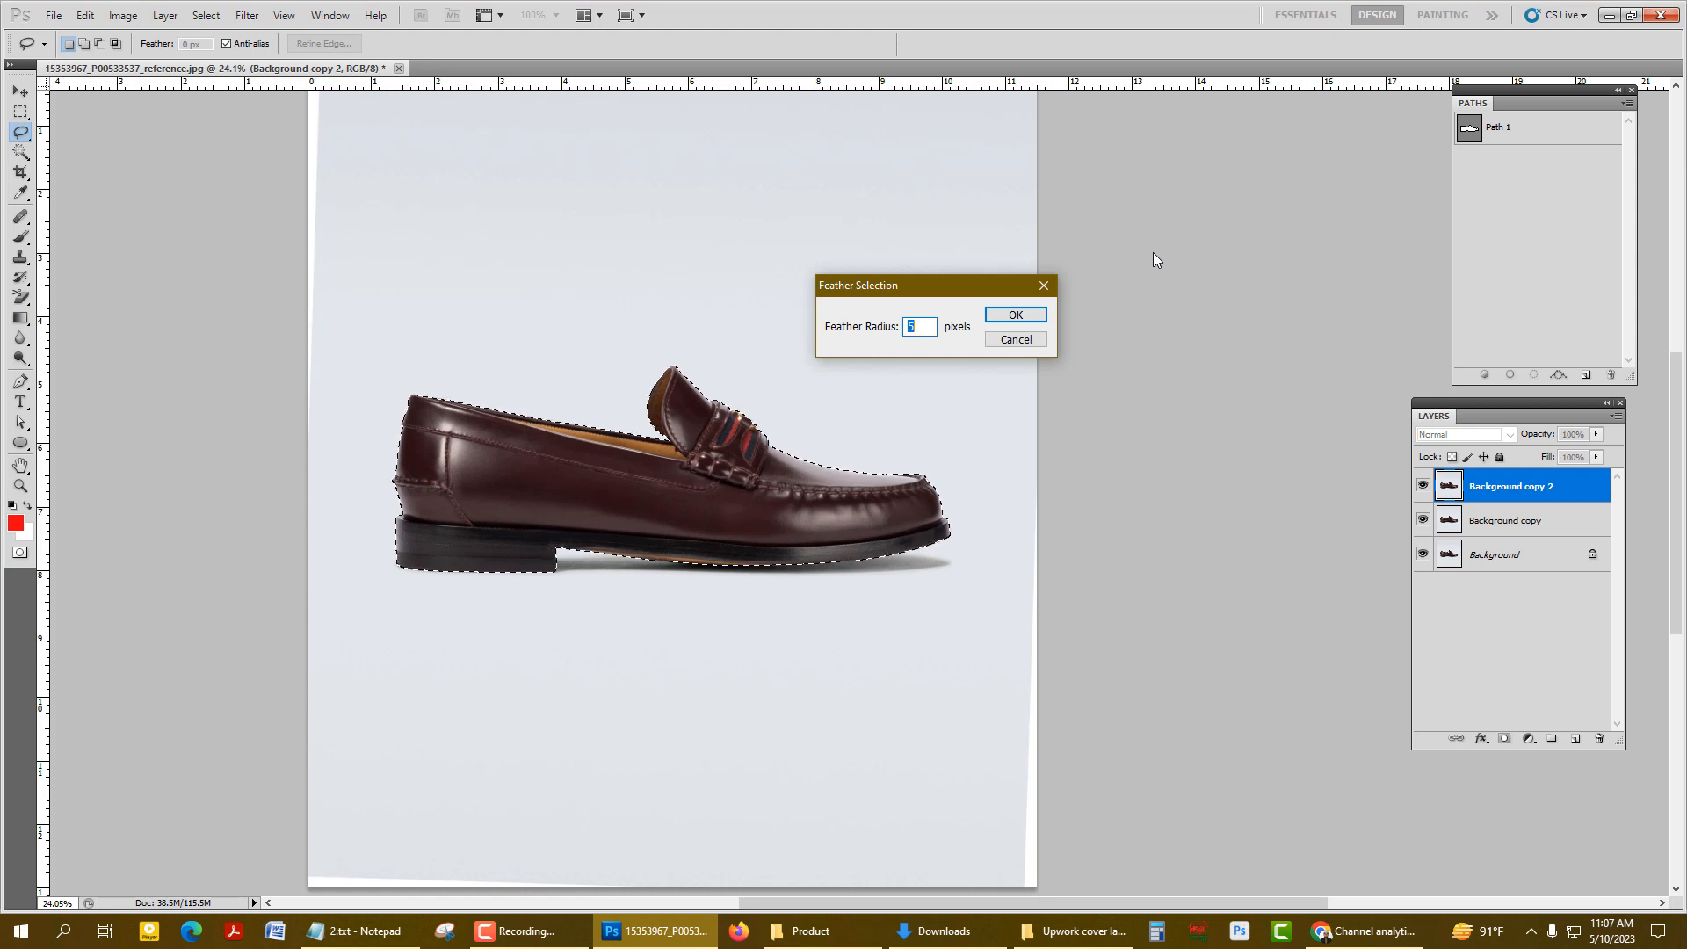
text(0.5)
key(Return)
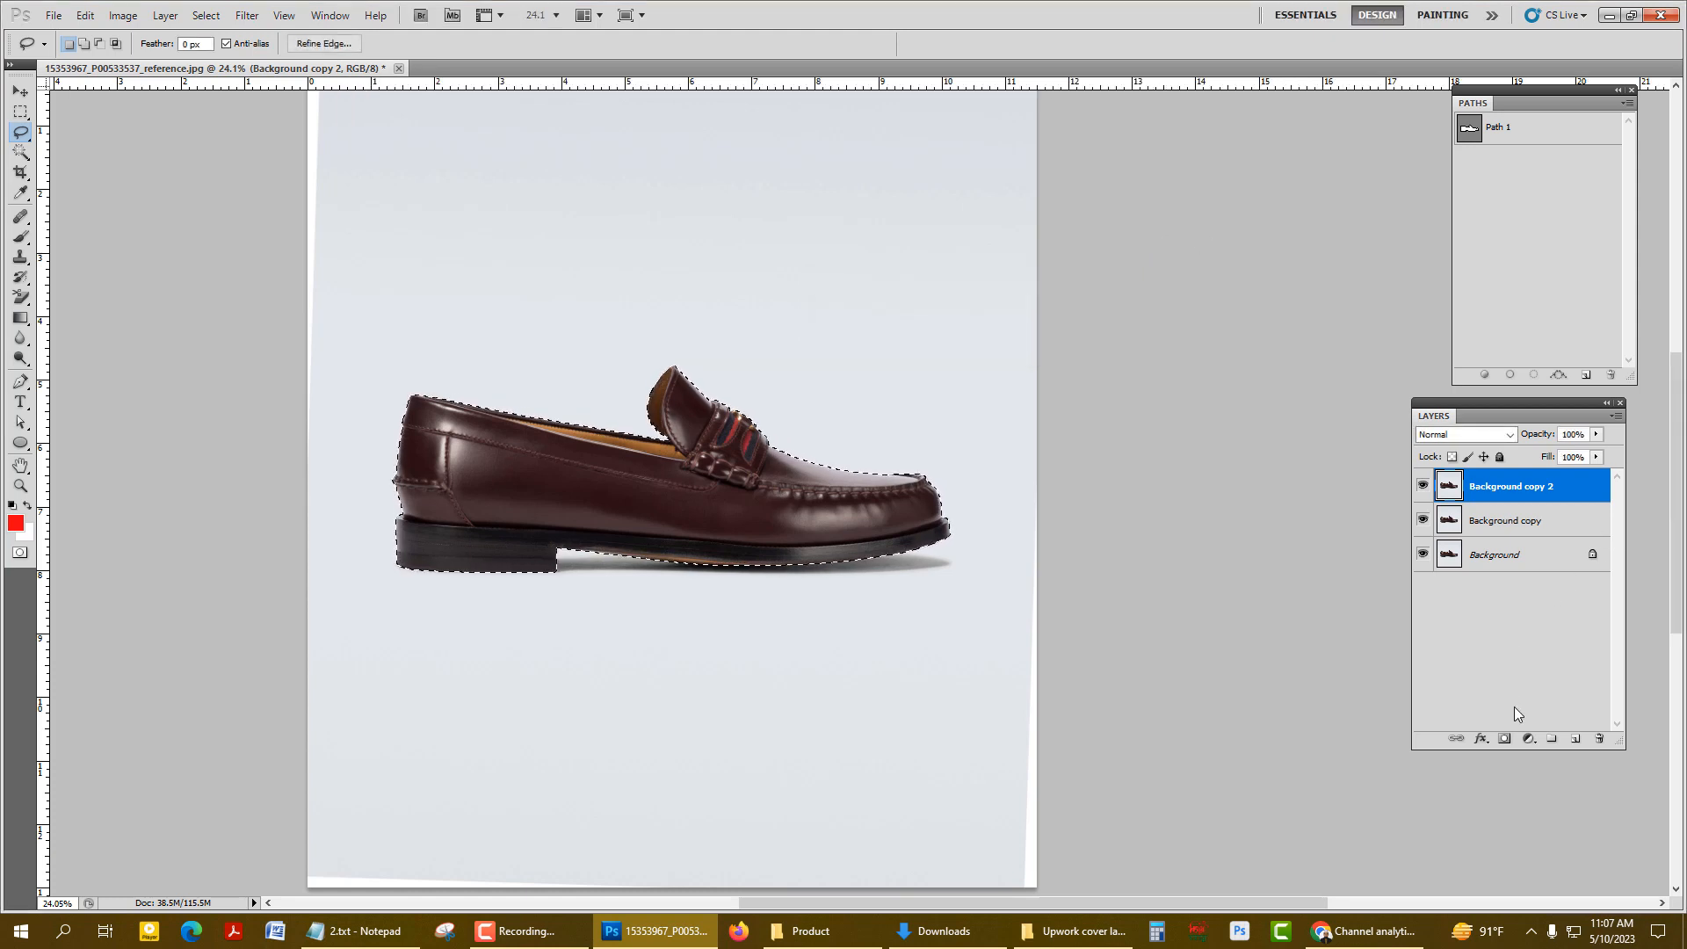
click(1504, 739)
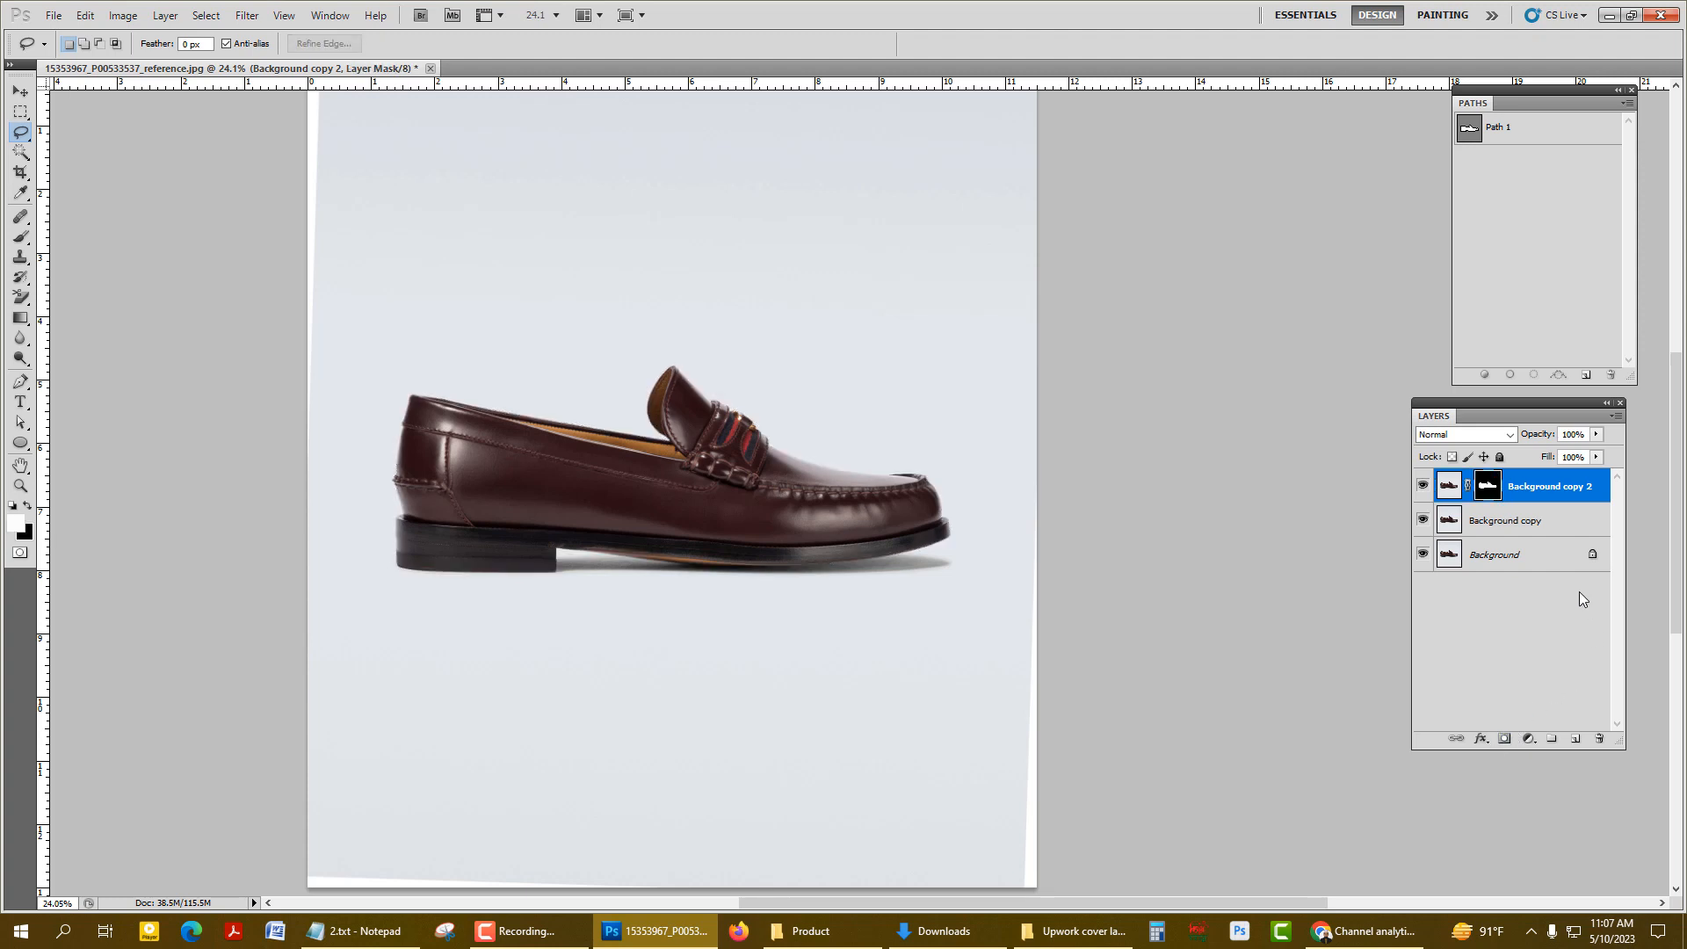
- Retouch the streaks in the shadow under the shoe's toe on the Background copy layer with the Healing Brush
click(1501, 525)
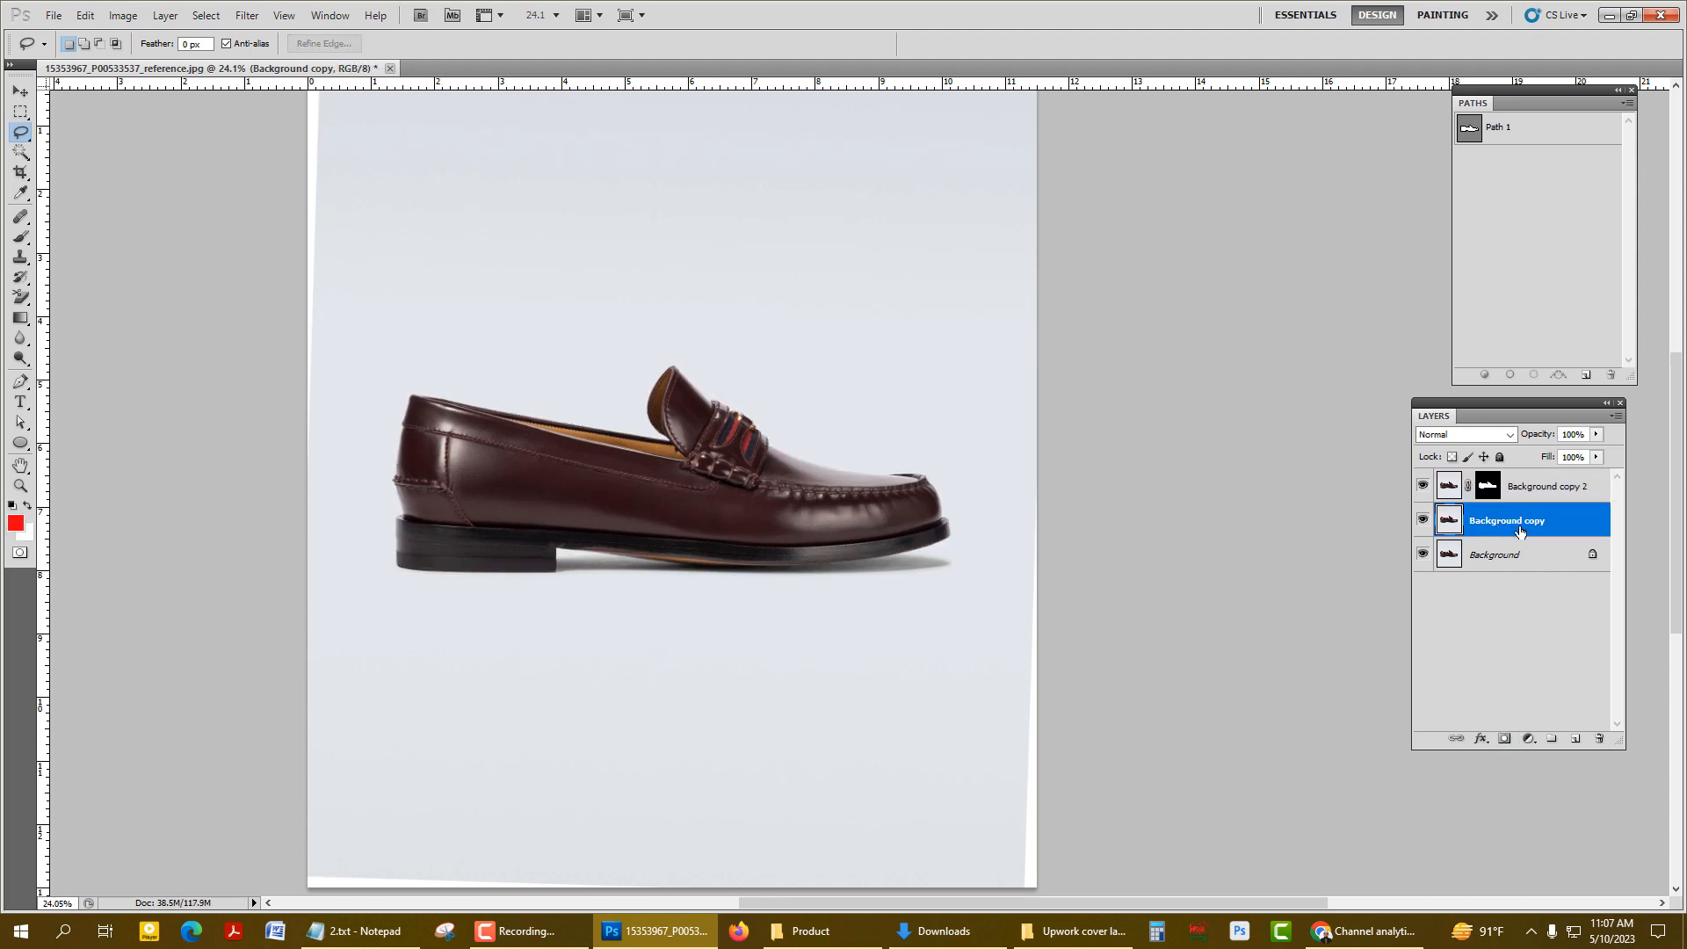
scroll(920, 600, up, 7)
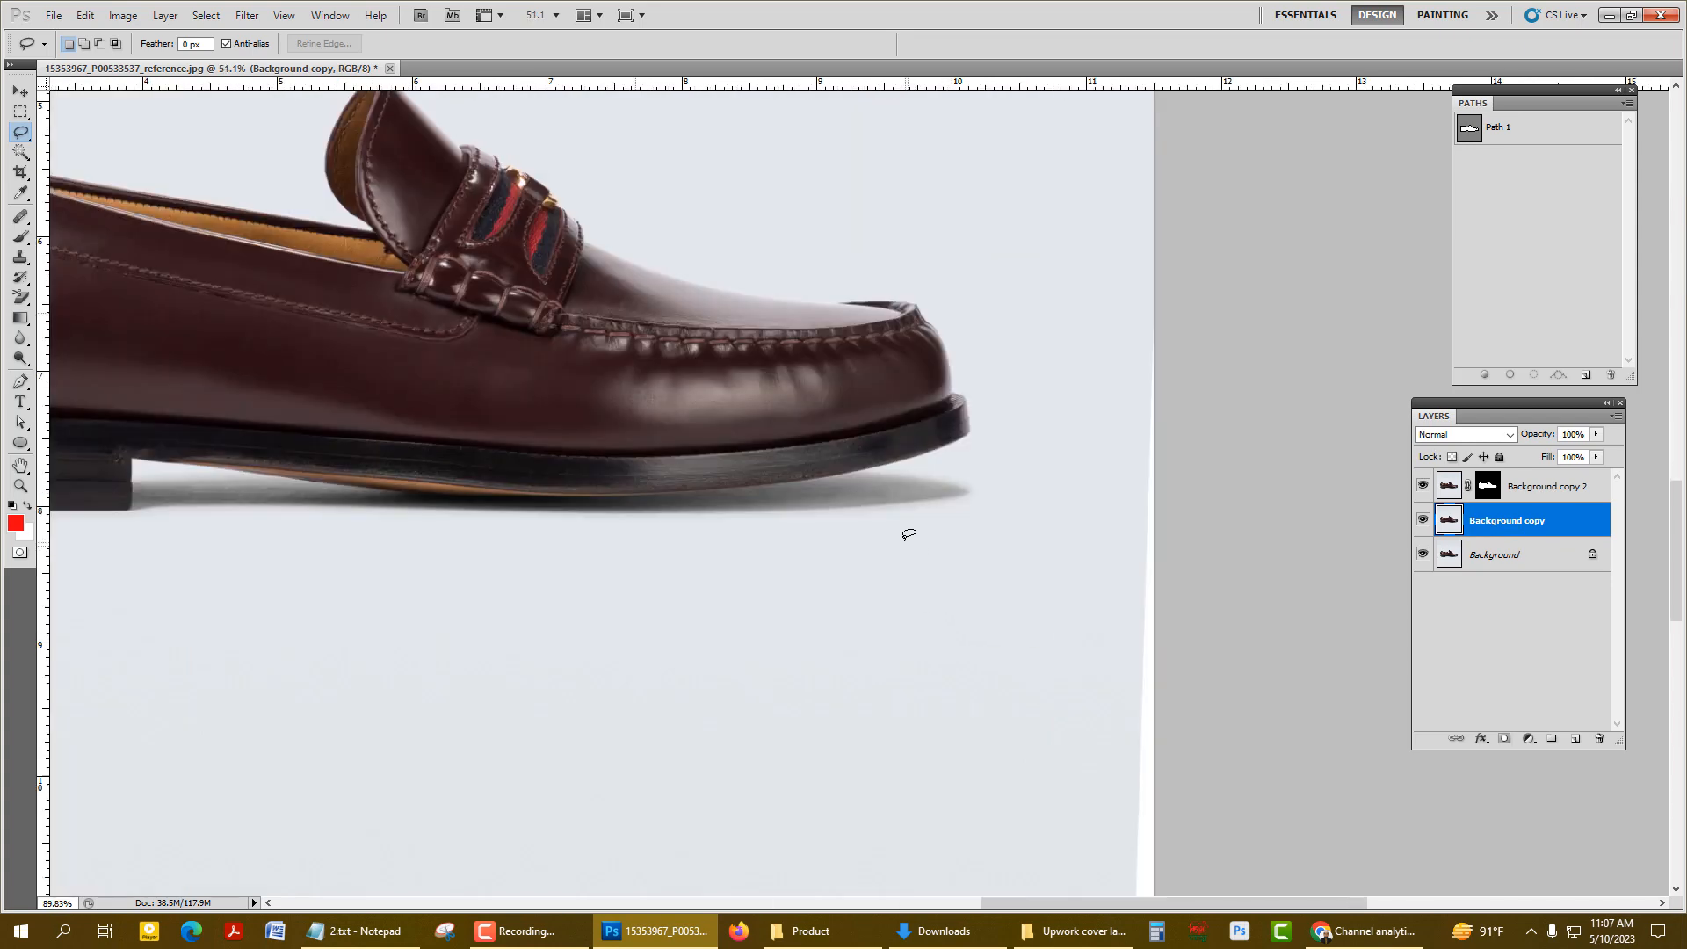
scroll(838, 401, down, 2)
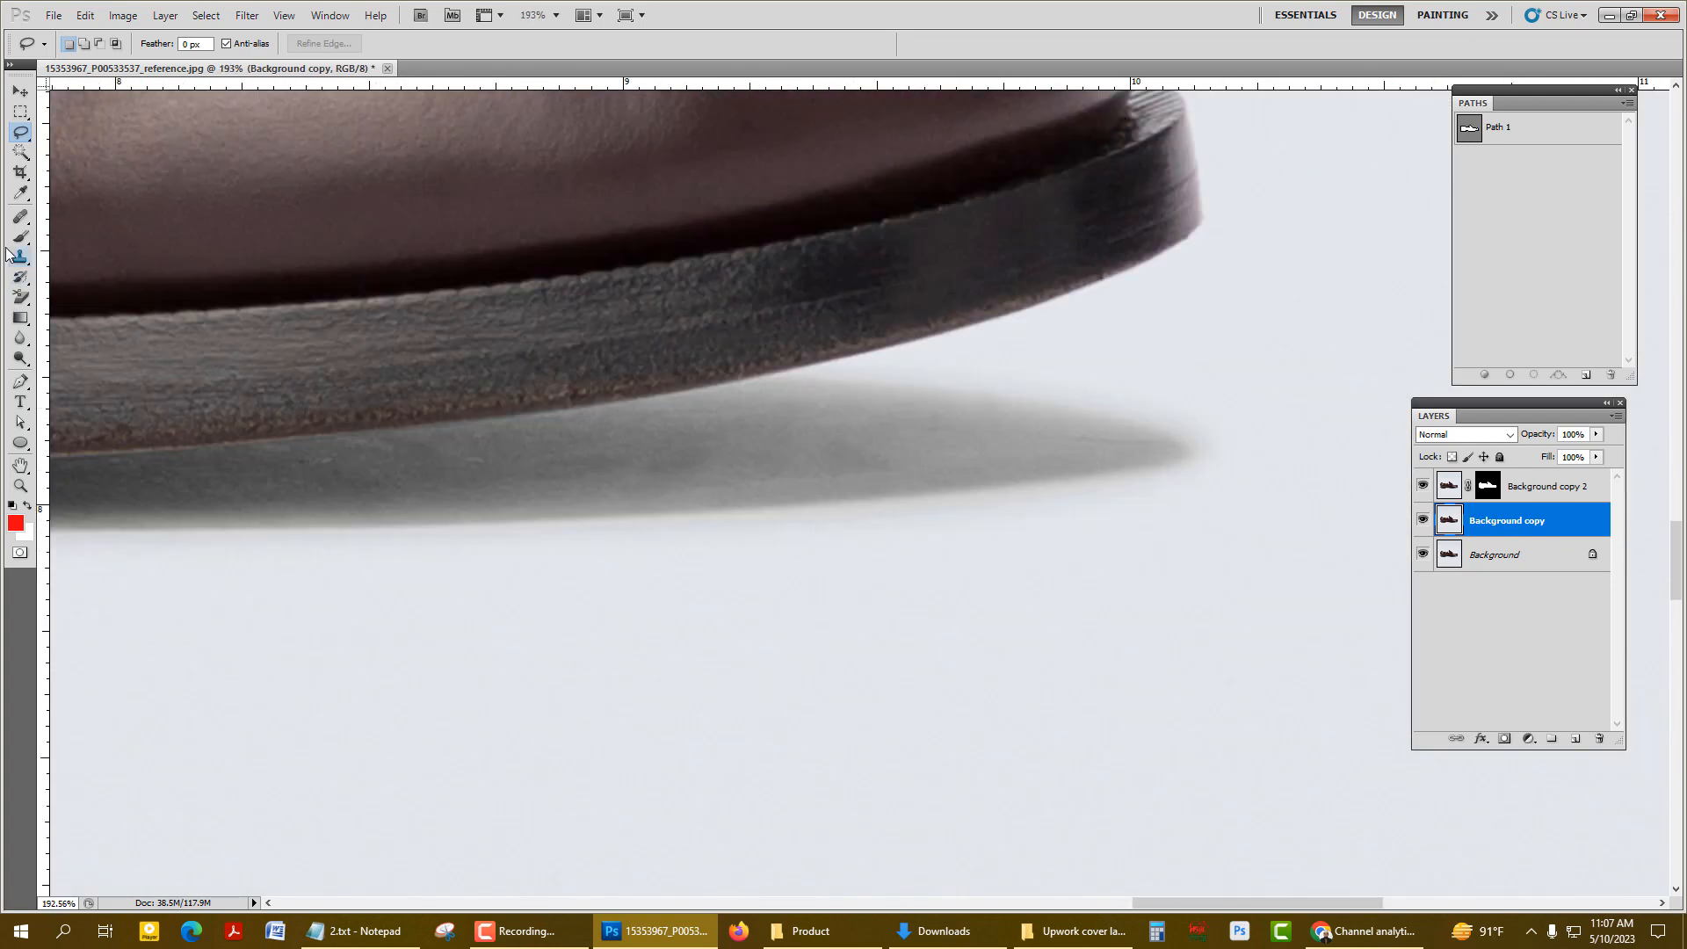
click(20, 217)
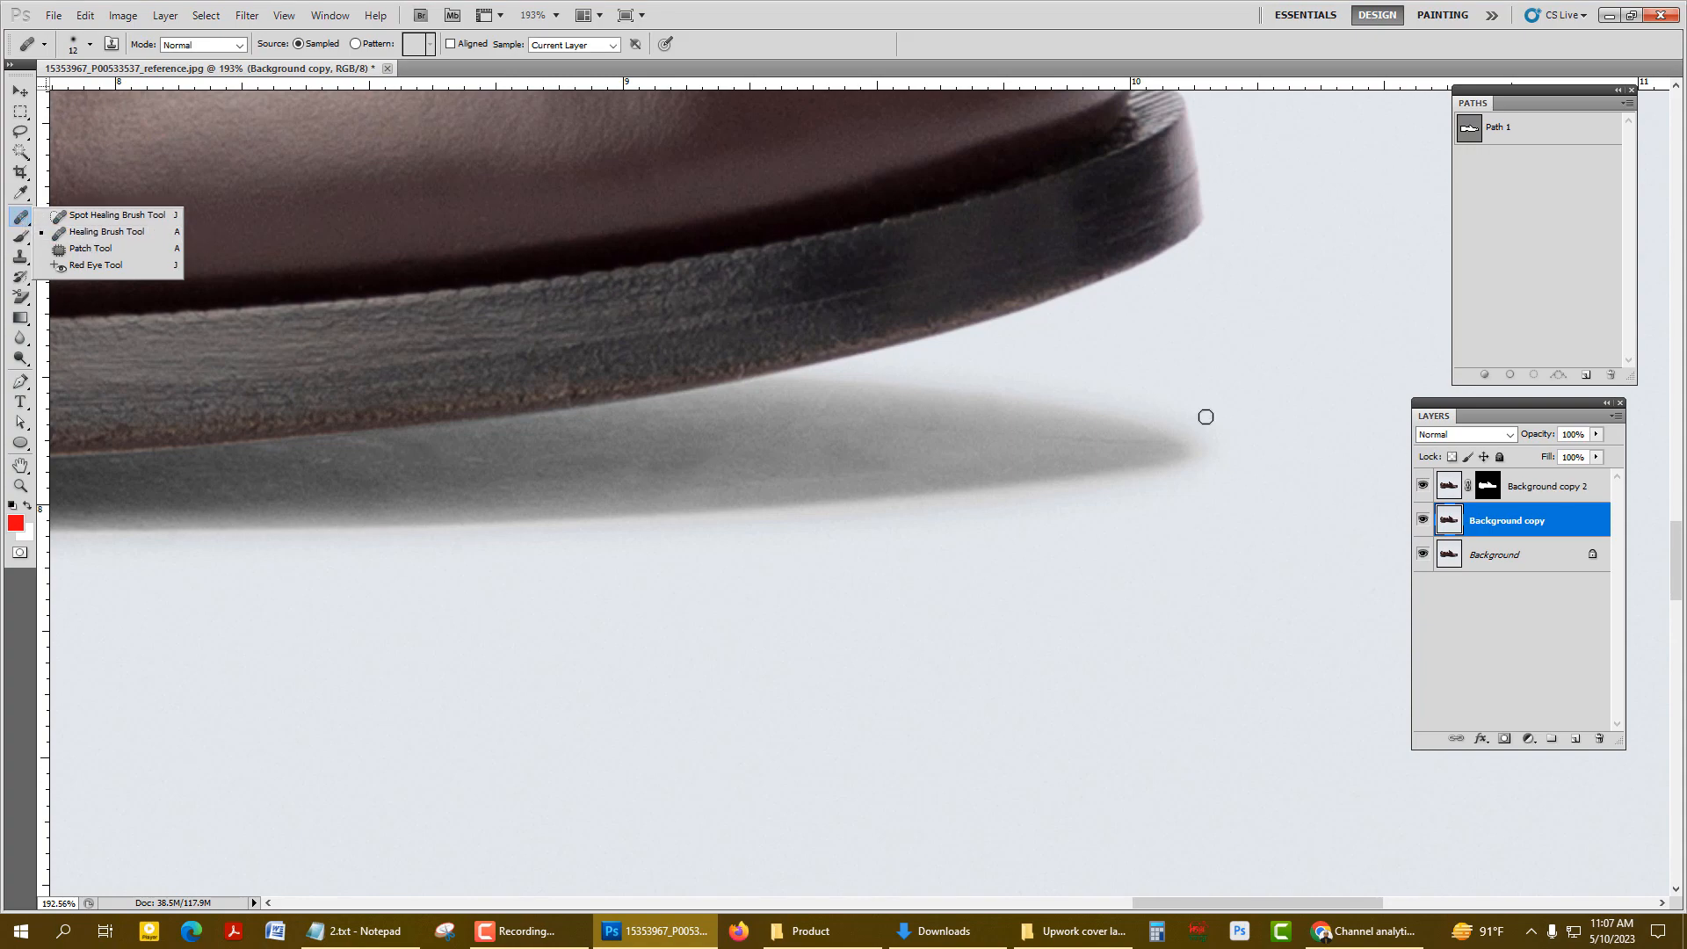
scroll(1140, 507, up, 2)
click(144, 236)
scroll(994, 444, up, 3)
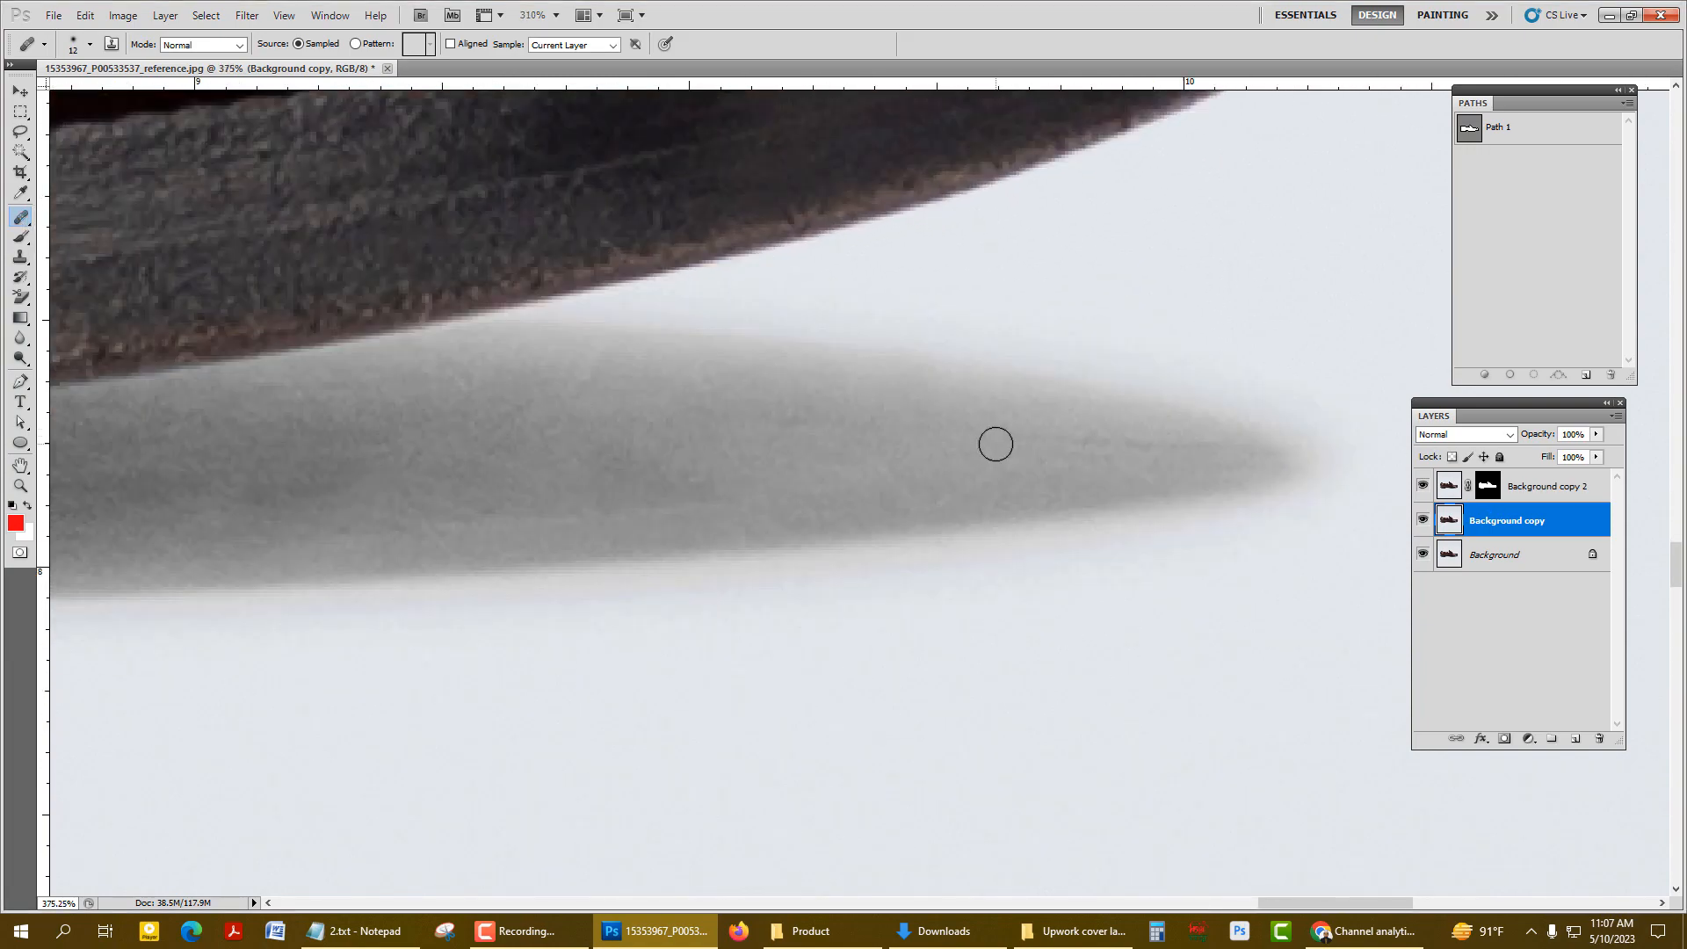
key(bracketleft)
key(bracketleft)
alt+click(1024, 453)
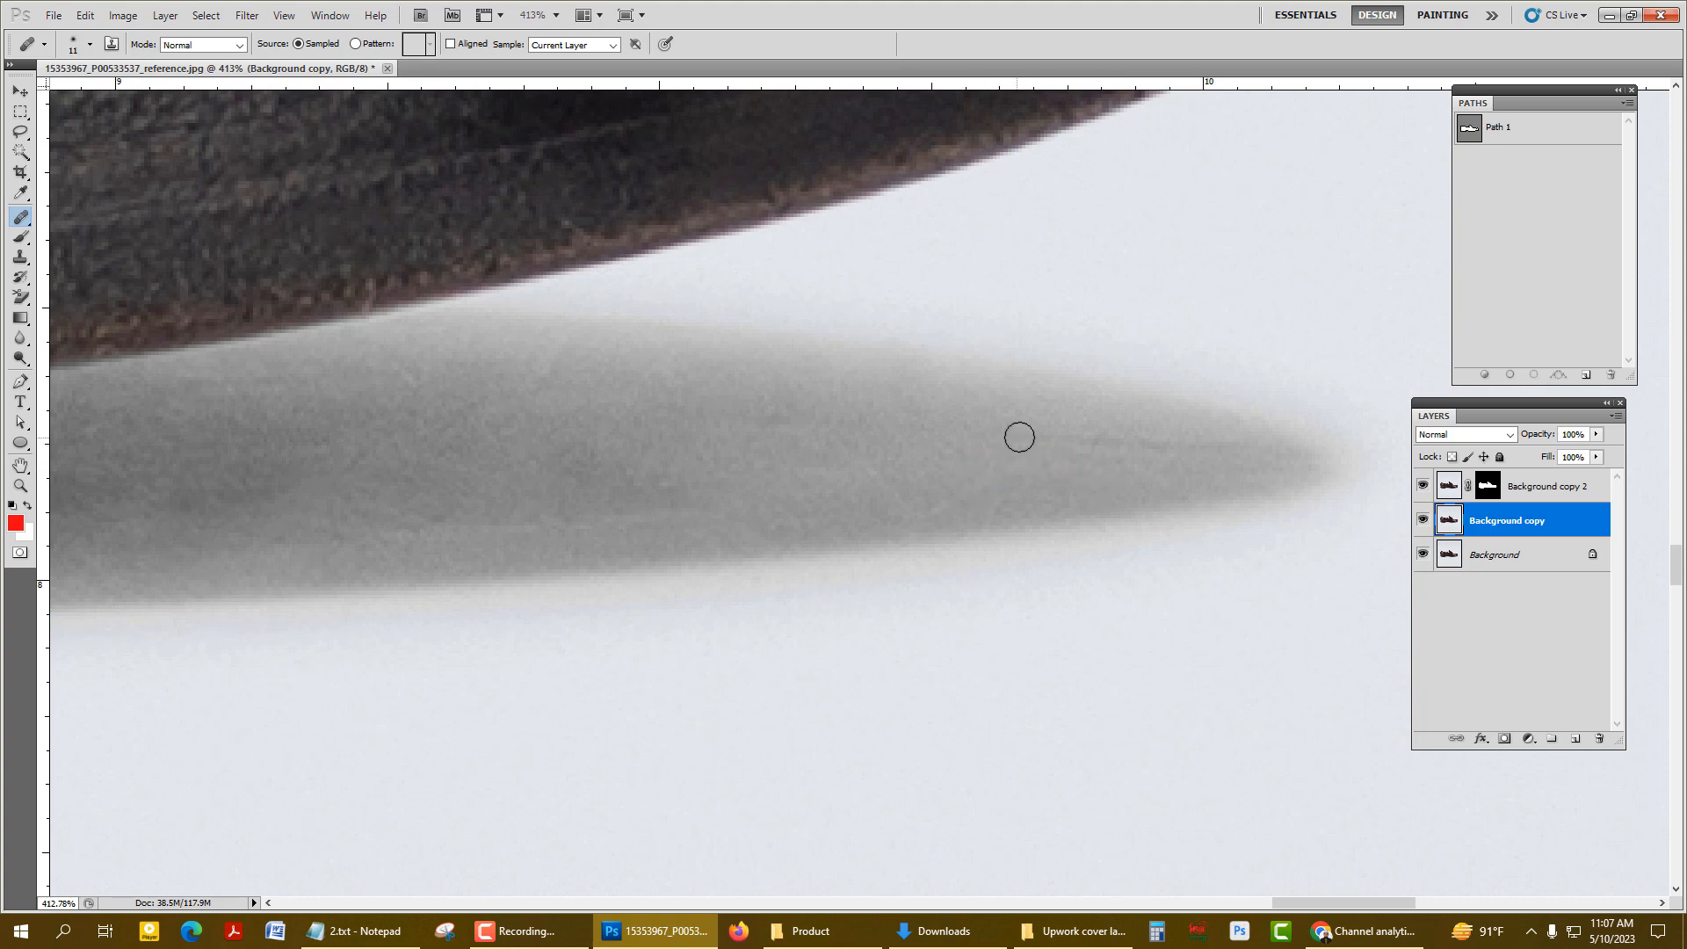
drag(1019, 438, 1210, 463)
alt+click(1036, 455)
key(bracketright)
click(1006, 467)
scroll(621, 451, down, 2)
scroll(624, 439, down, 1)
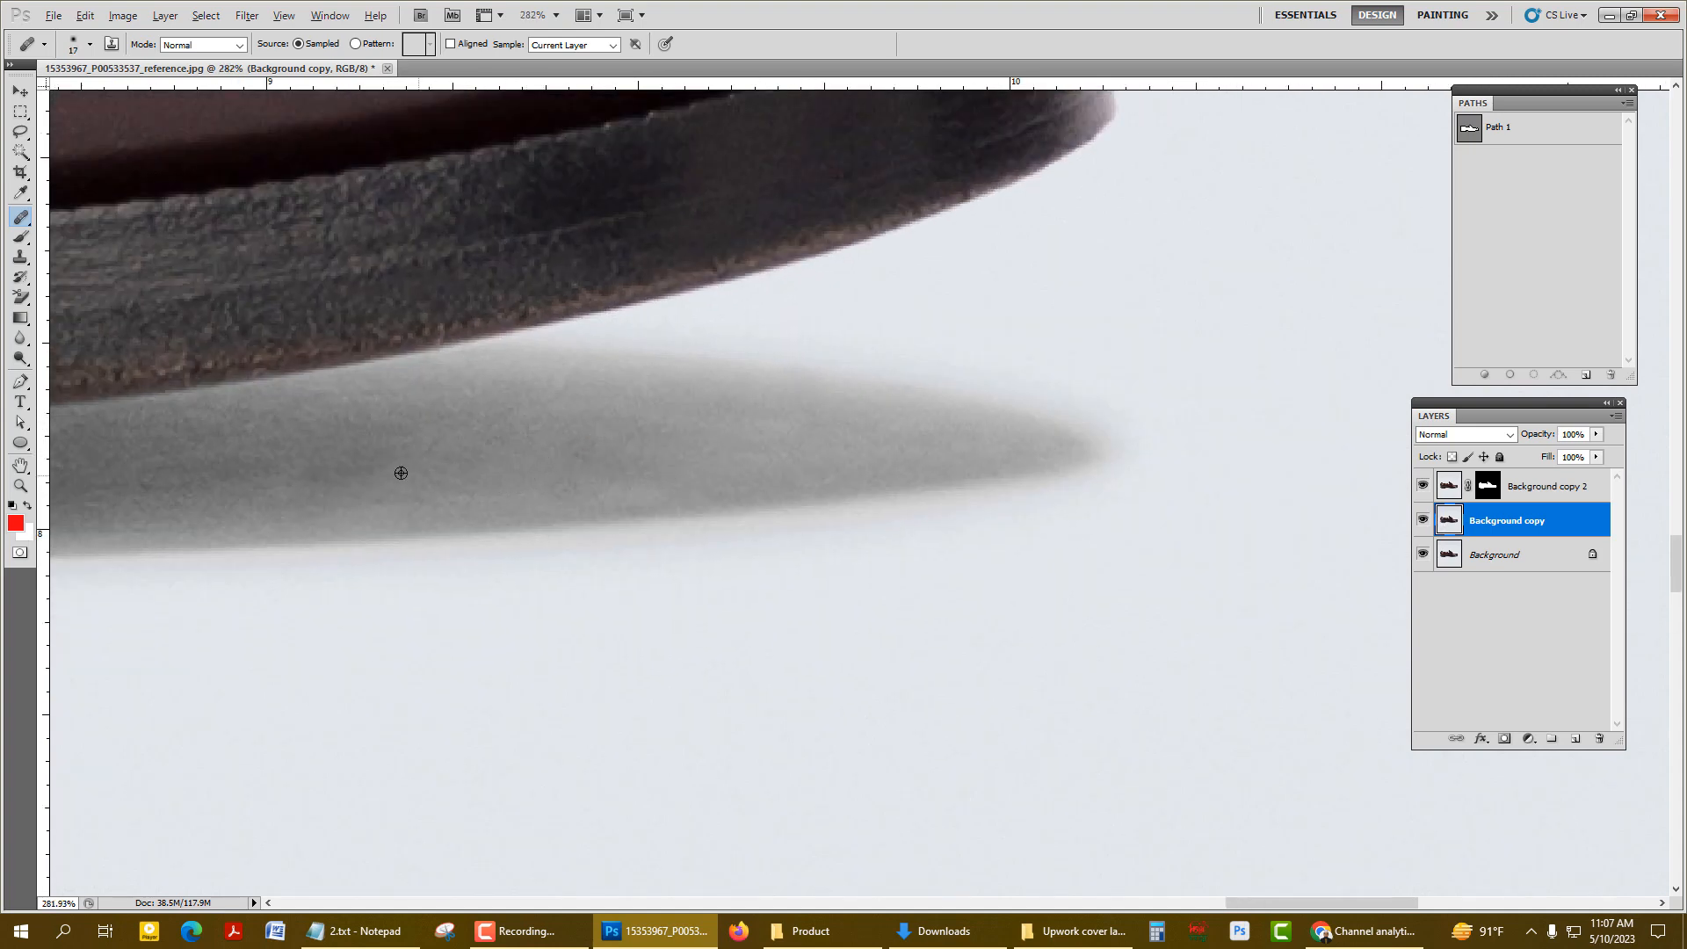
- Heal the specks in the shadow beneath the middle of the sole, adjusting the brush size to fit them
drag(247, 495, 961, 484)
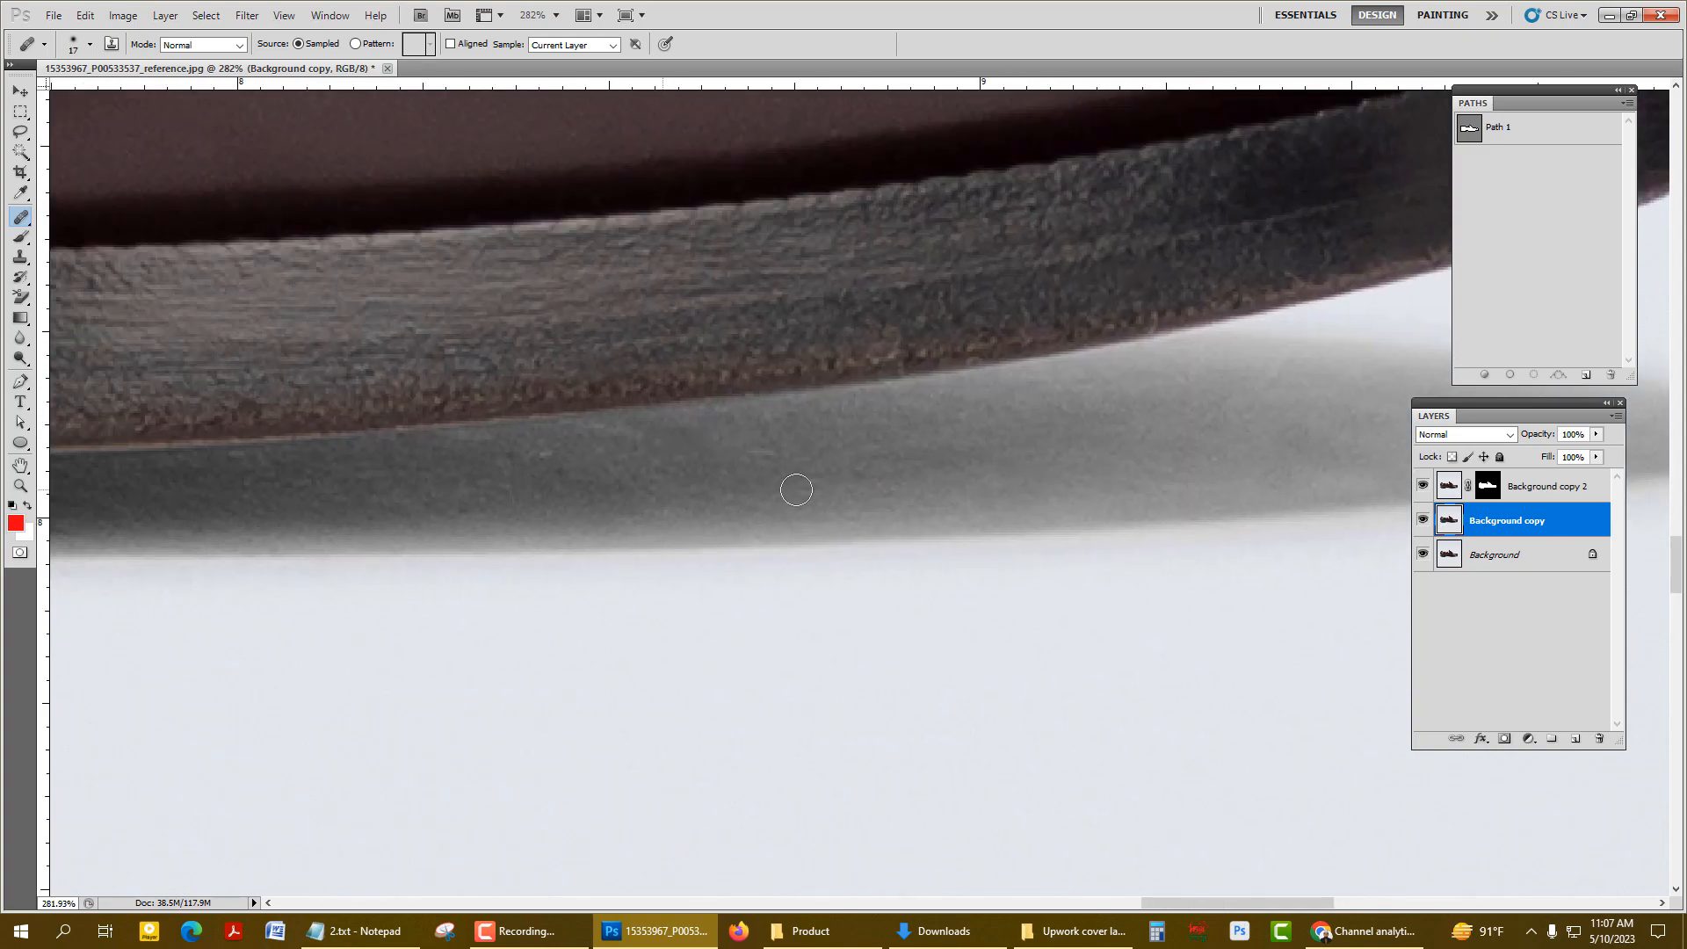
key(bracketleft)
key(bracketleft)
click(515, 423)
click(592, 478)
key(bracketright)
key(bracketright)
scroll(720, 445, down, 2)
drag(720, 444, 919, 414)
scroll(974, 507, up, 1)
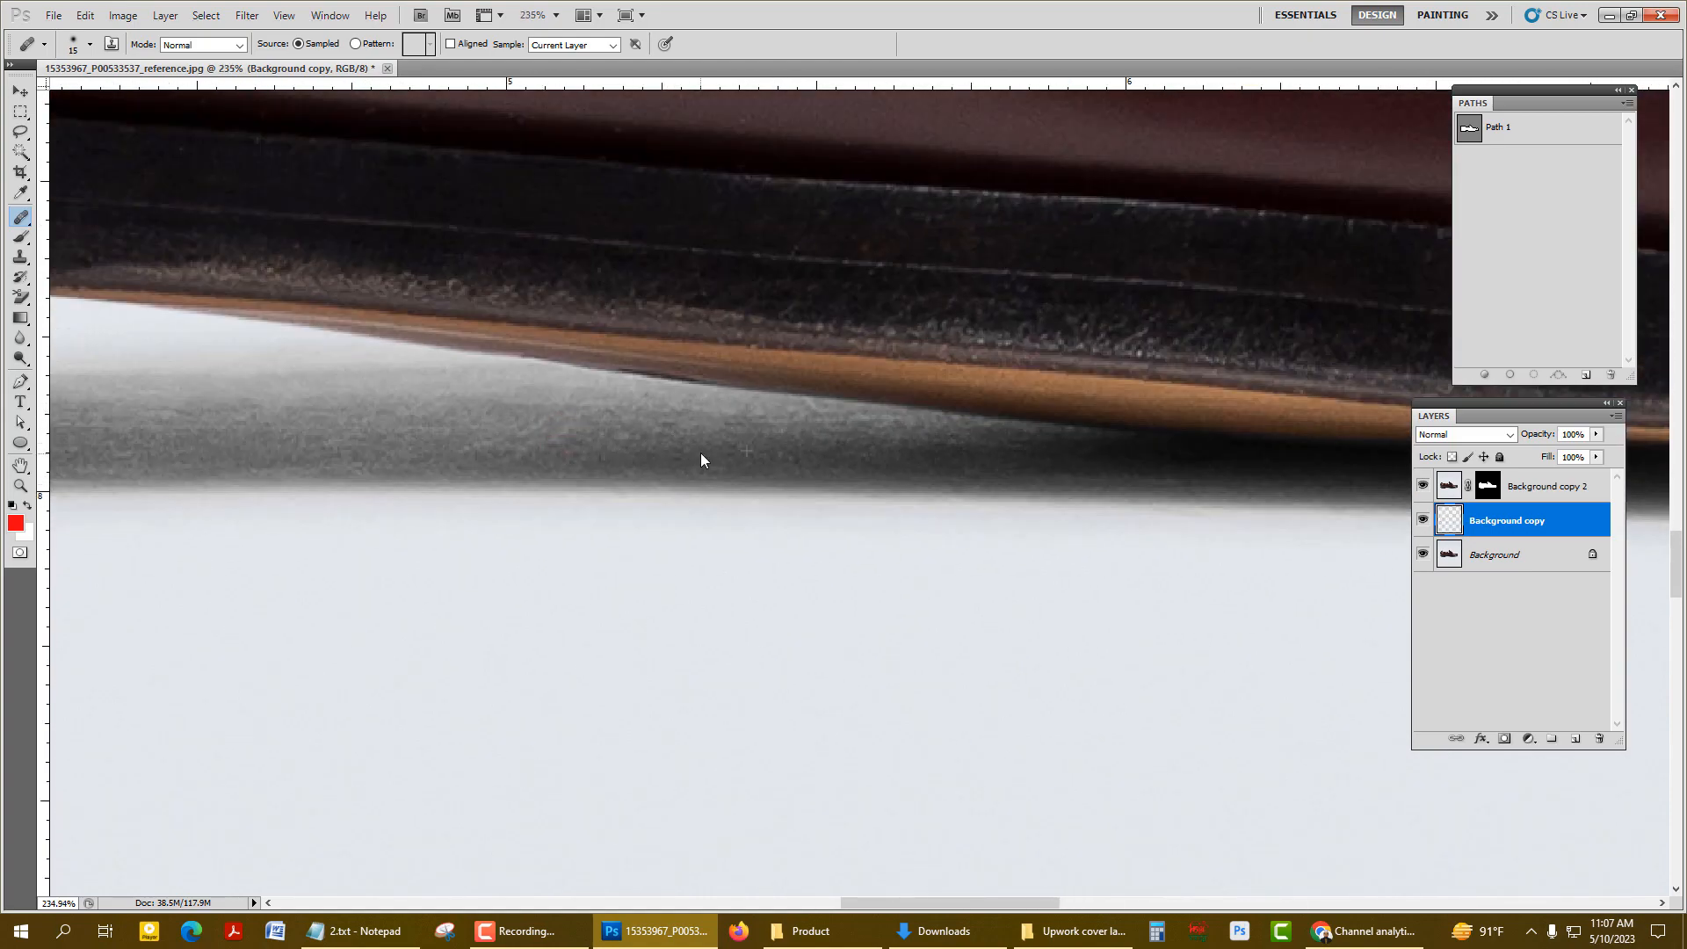
- Heal the uneven spots in the shadow between the heel and the arch of the sole
scroll(700, 456, left, 5)
key(bracketleft)
key(bracketleft)
key(bracketleft)
key(bracketleft)
key(bracketleft)
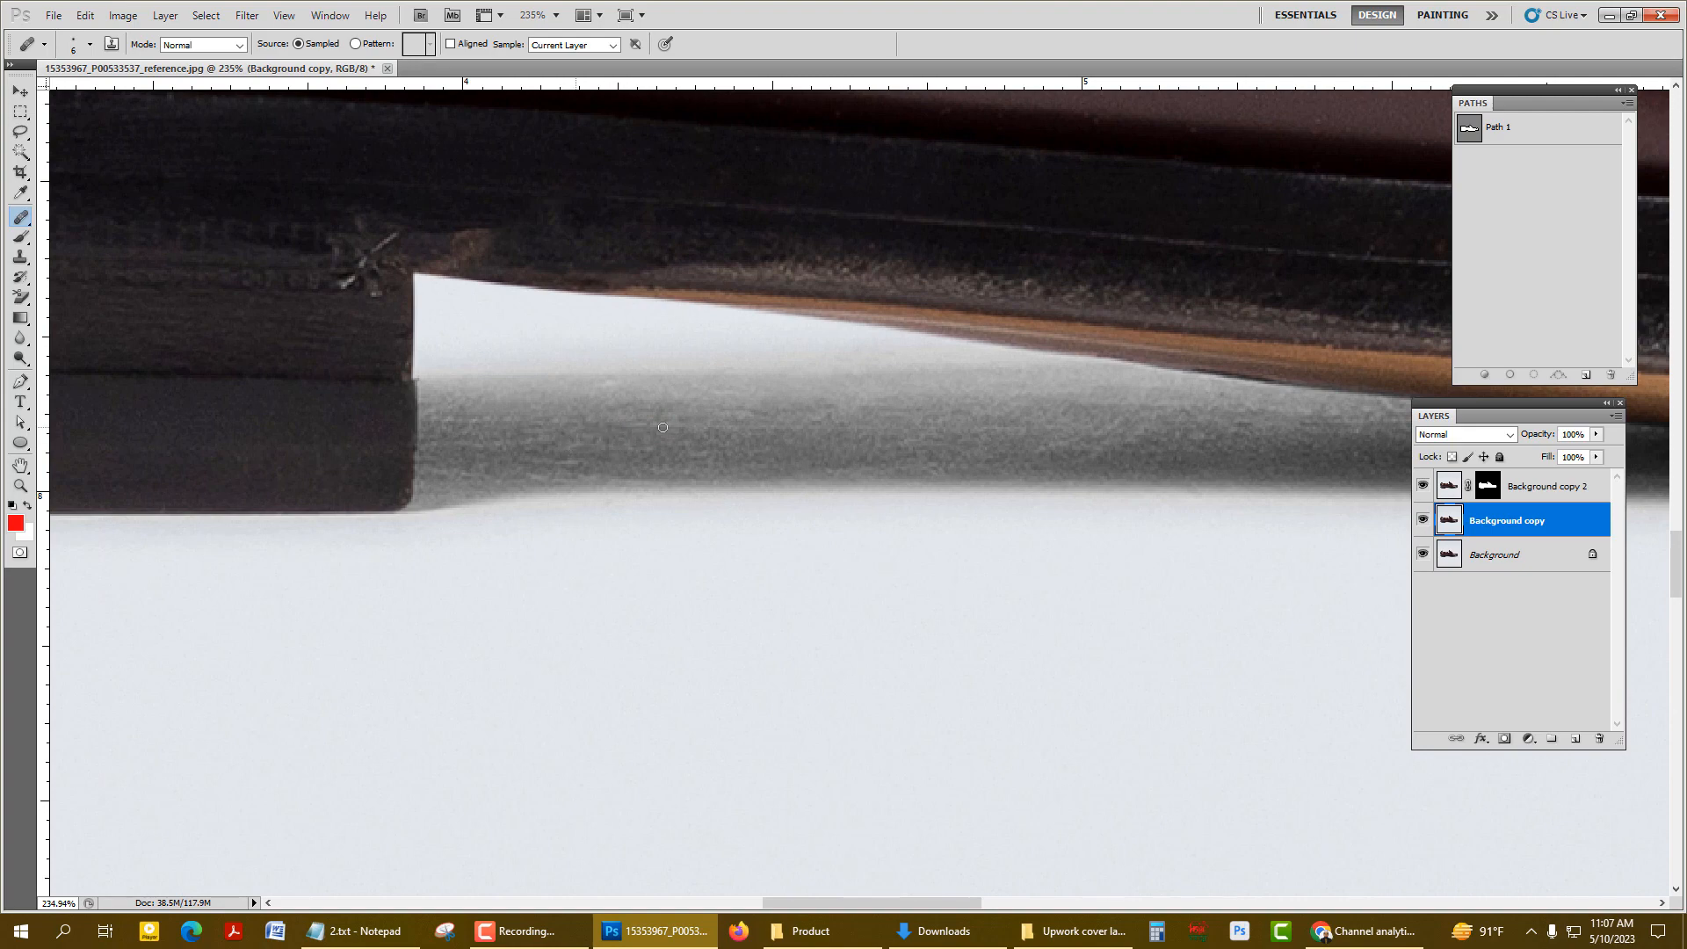
key(bracketright)
key(bracketright)
key(bracketright)
key(bracketright)
key(bracketright)
click(612, 436)
- Mask the Background copy layer with an inverted luminosity selection of the image
scroll(606, 360, down, 9)
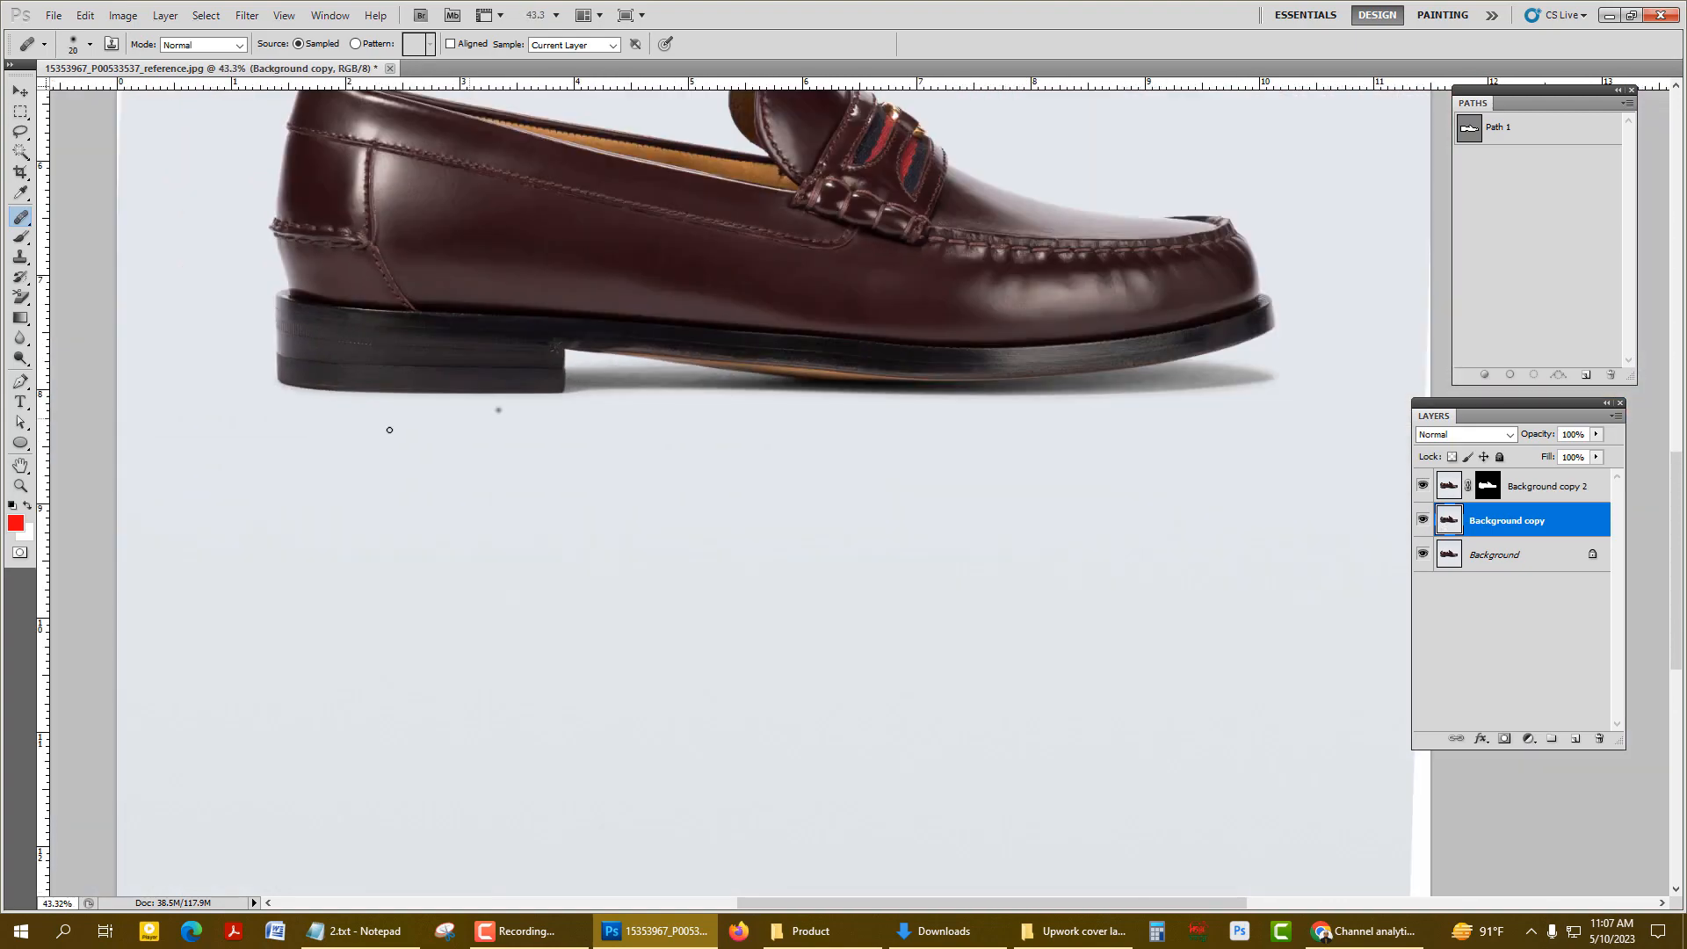
scroll(389, 430, down, 3)
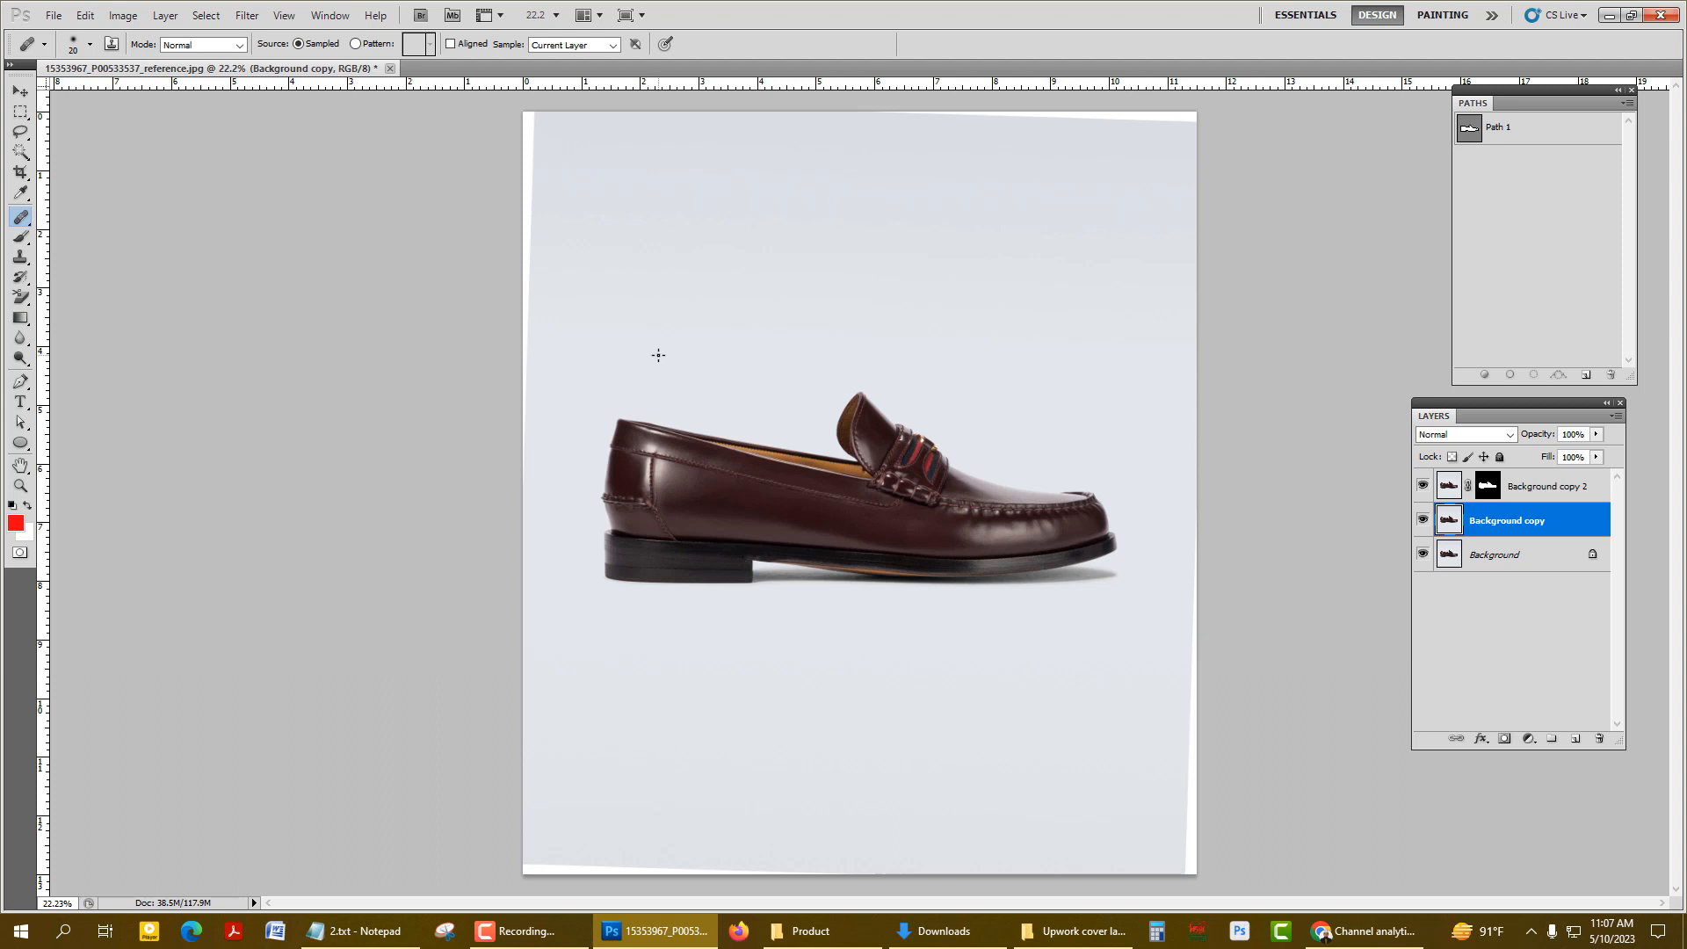
key(ctrl+alt+KP_2)
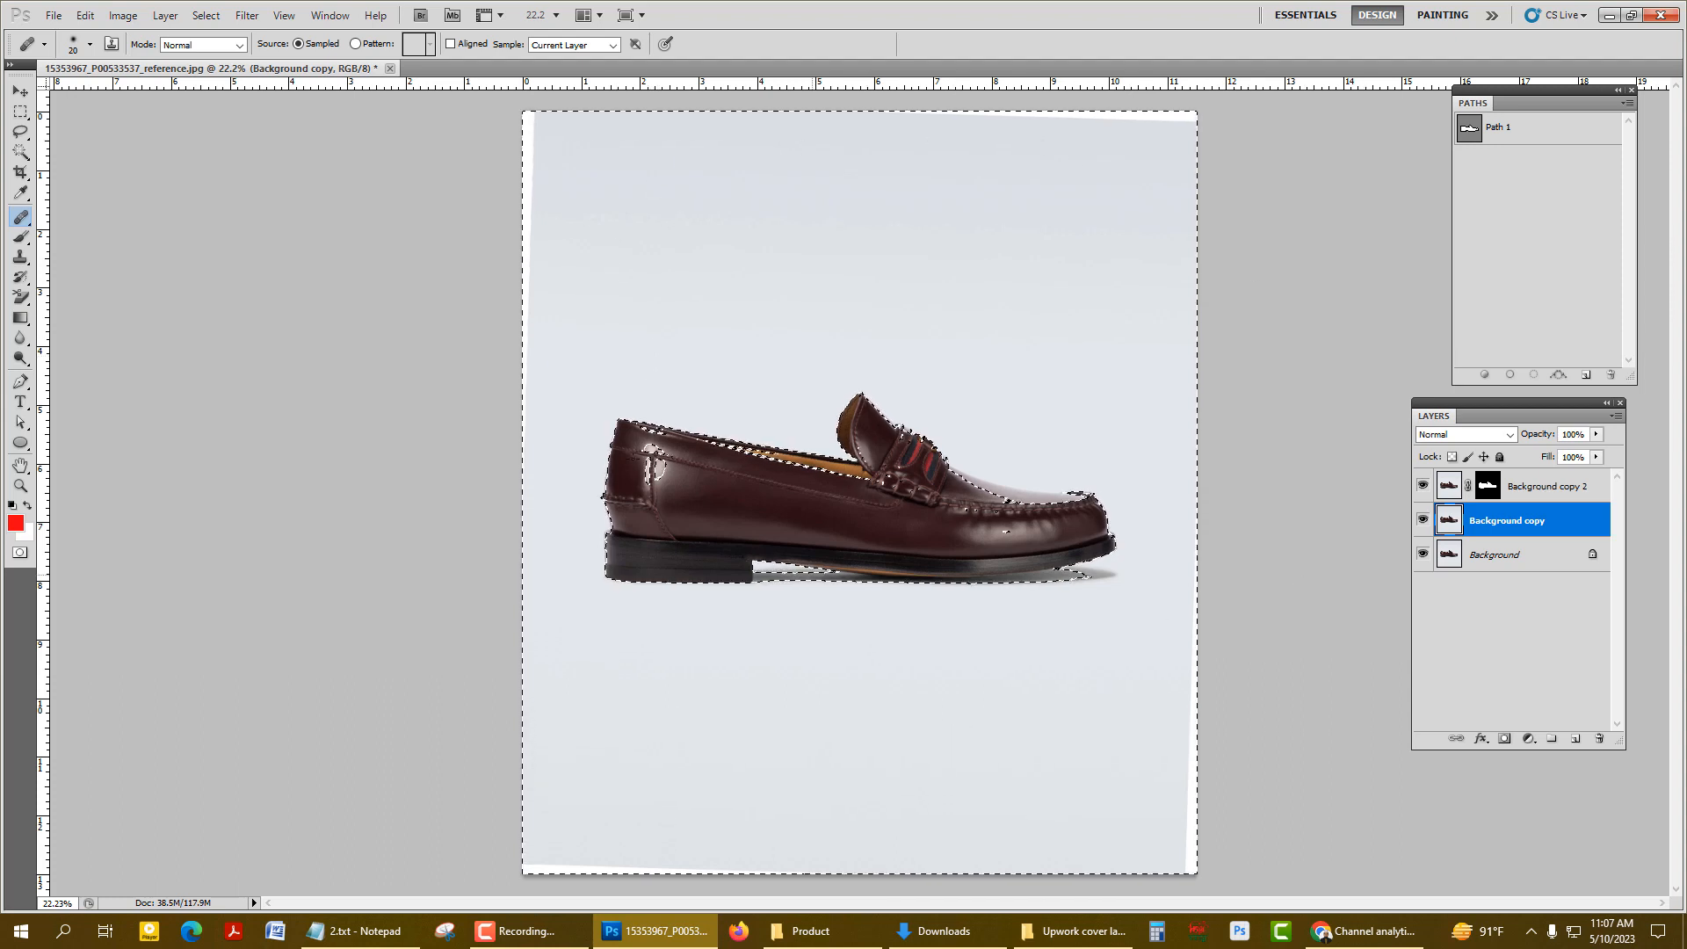
key(ctrl+shift+i)
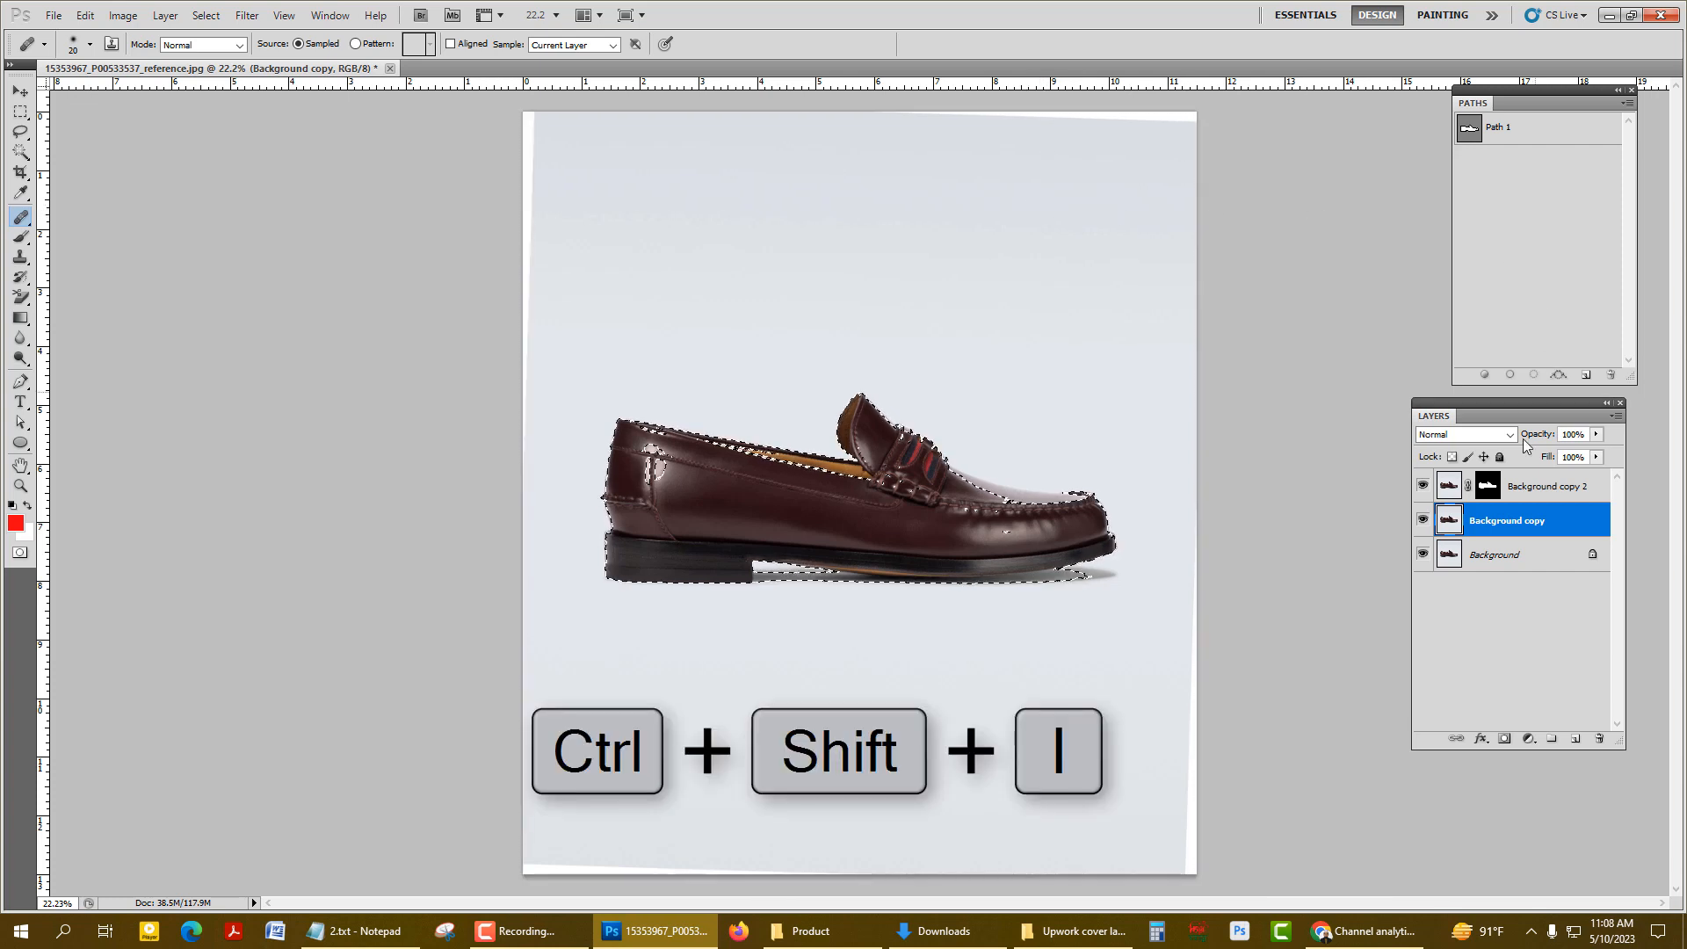
click(1505, 740)
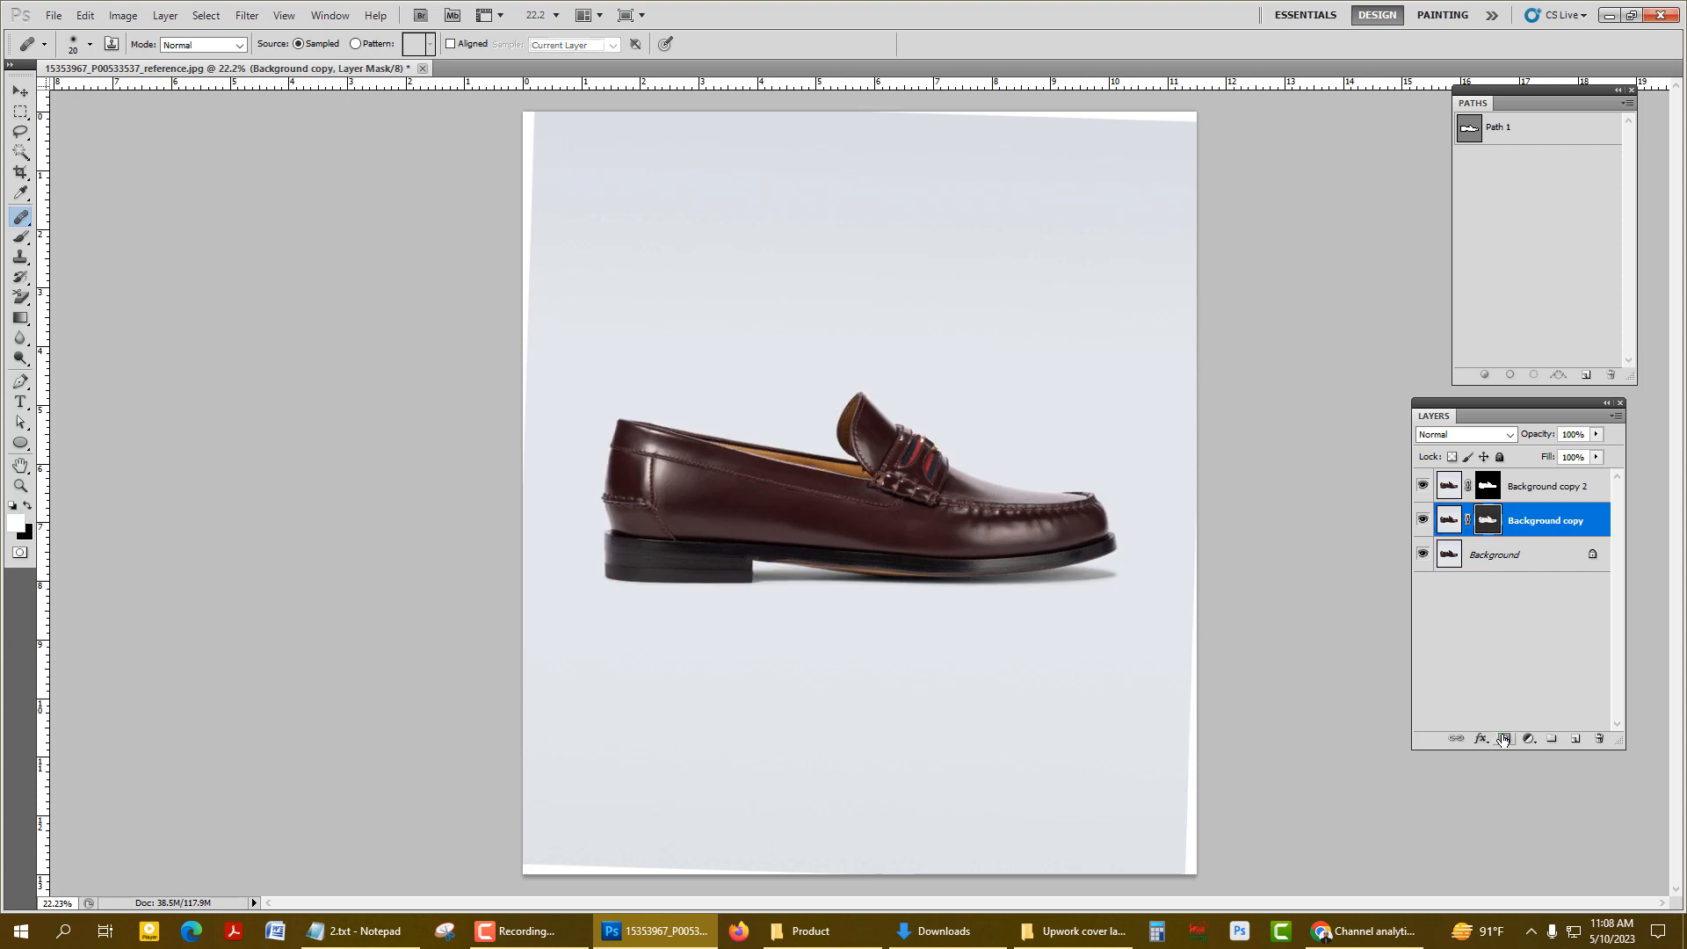
- Add a white Solid Color fill layer directly above the Background layer
click(1506, 560)
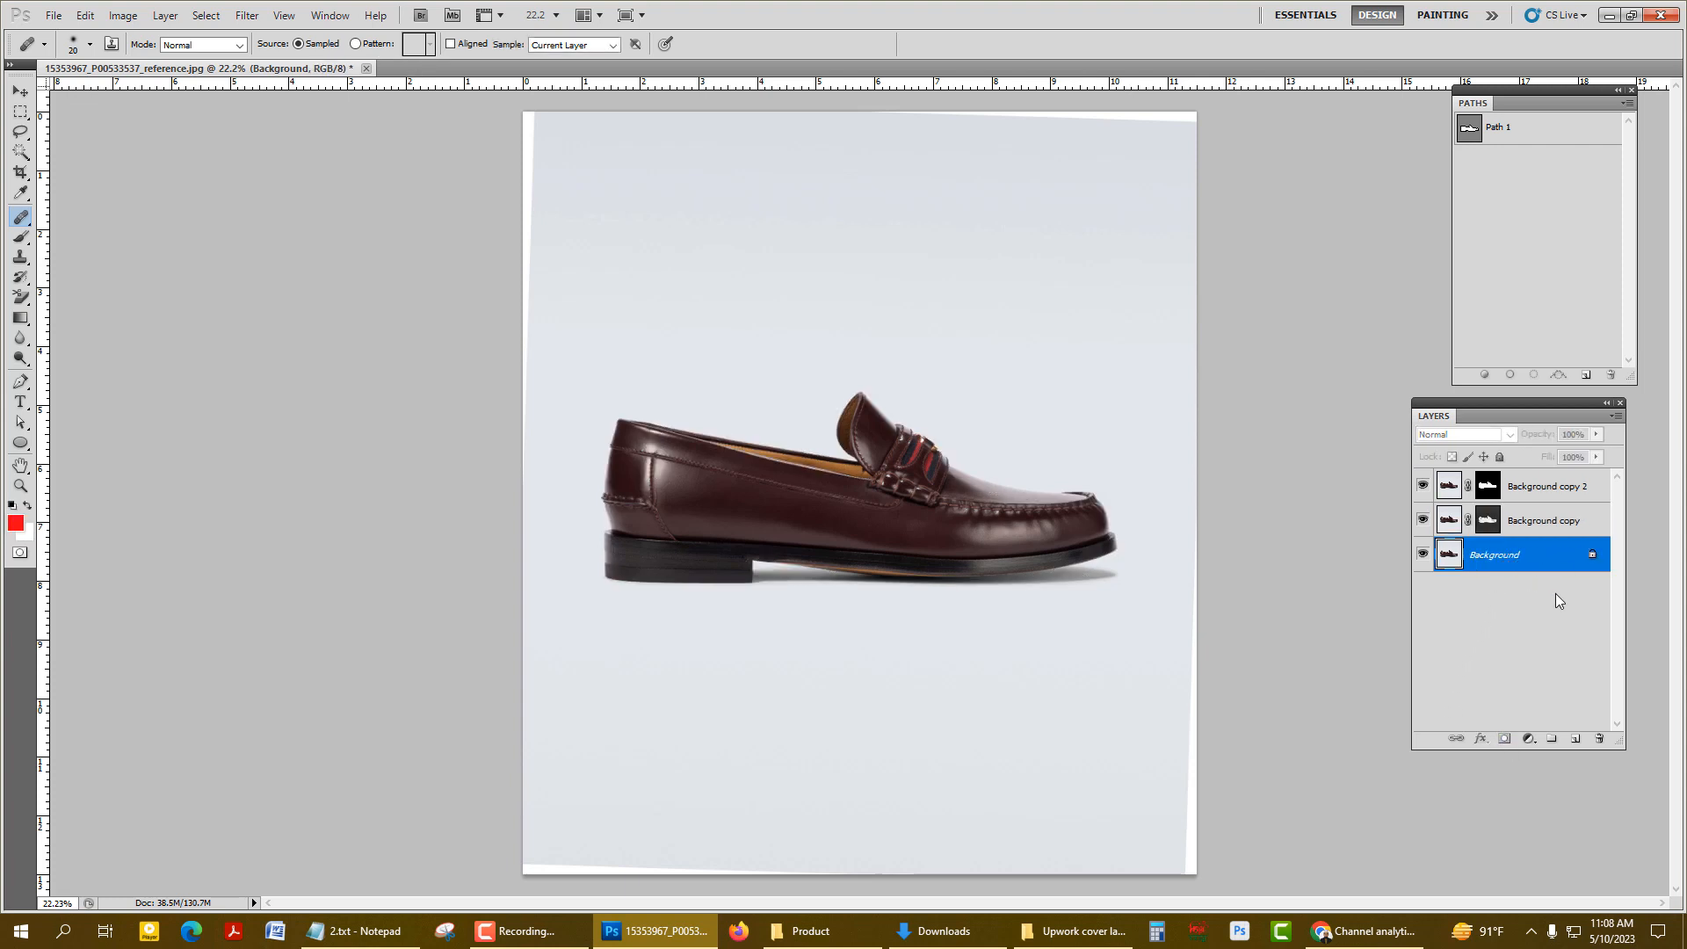
click(1530, 740)
click(1595, 387)
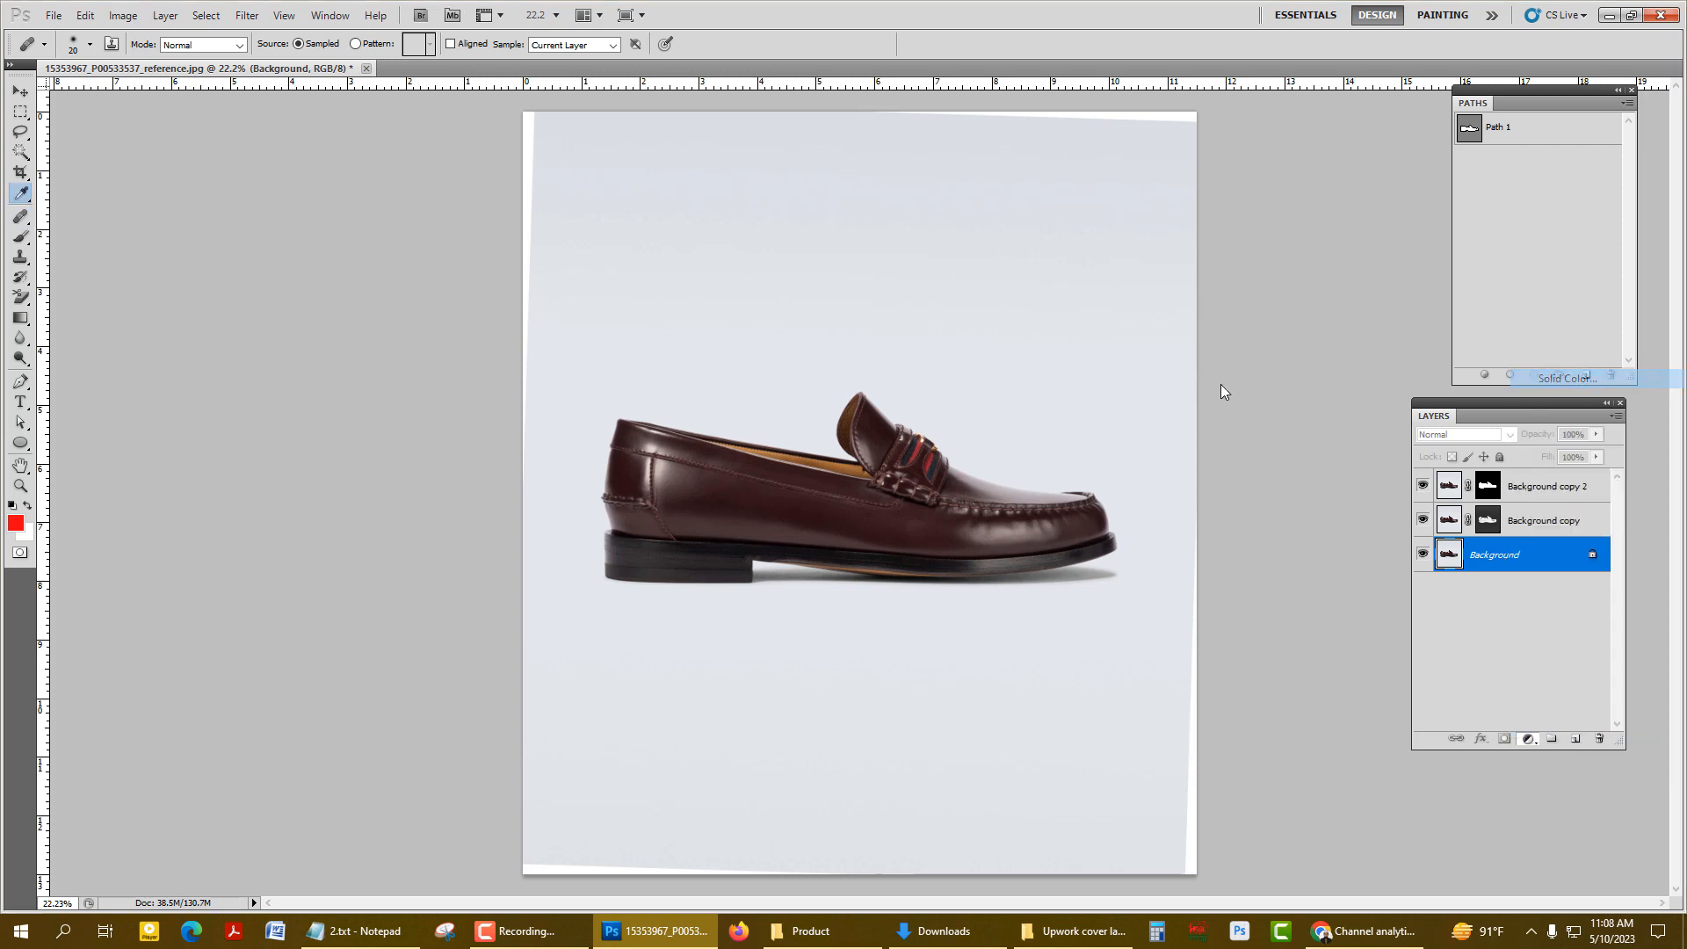
drag(1042, 305, 441, 20)
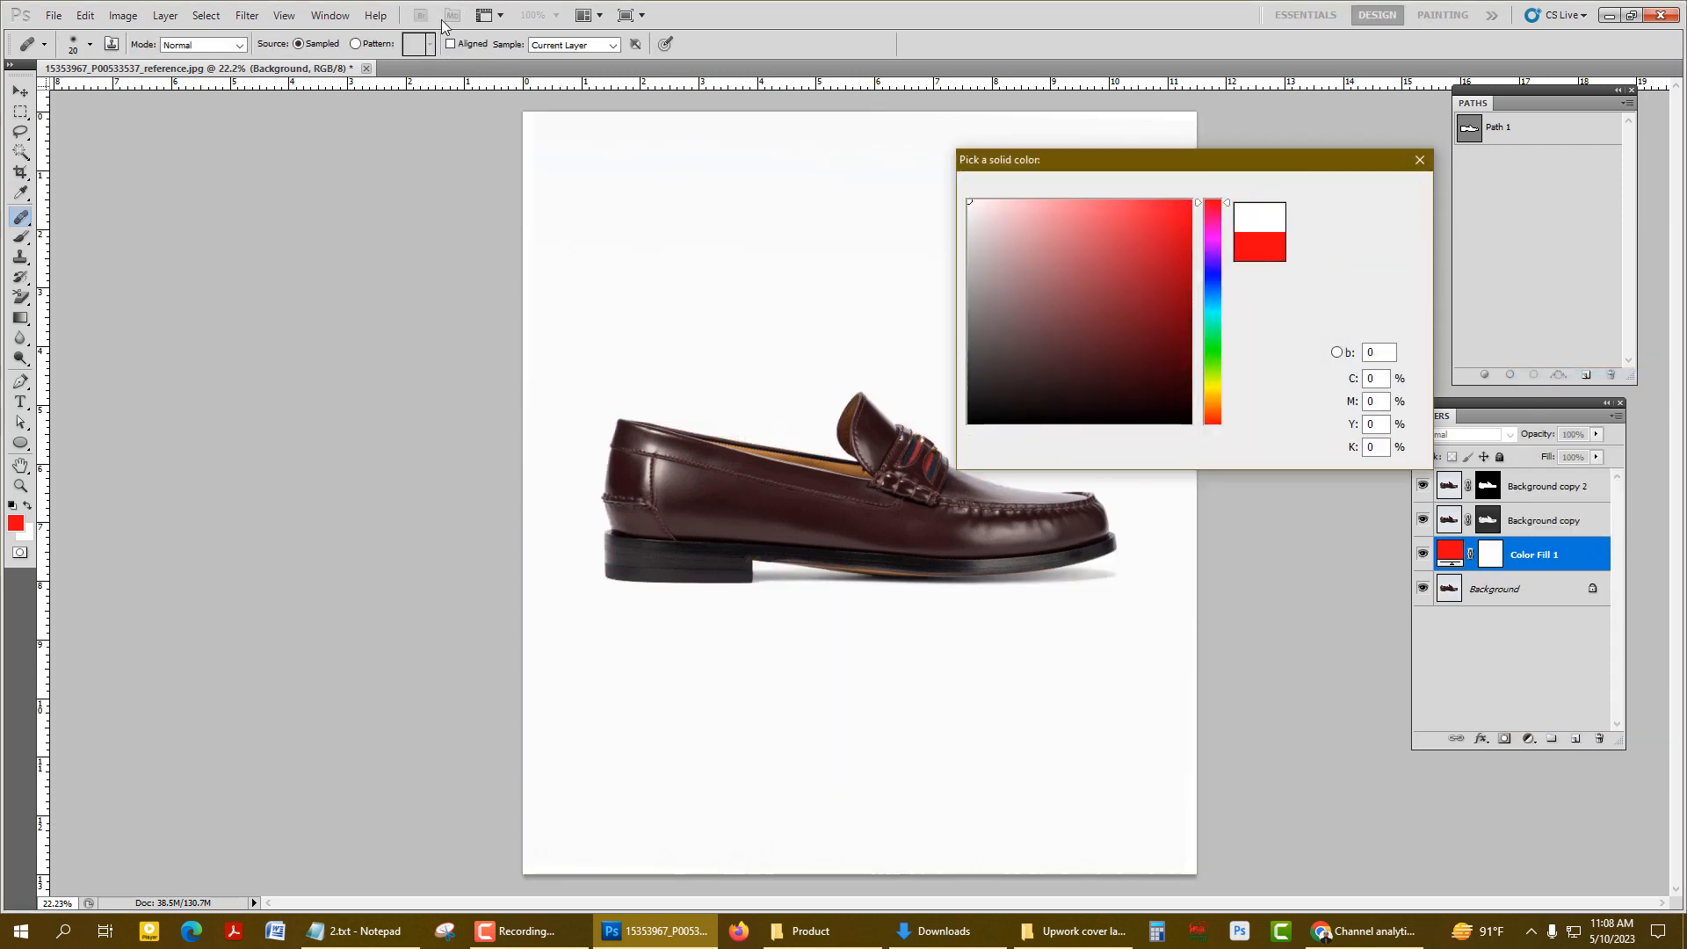
key(Return)
key(j)
- Display the Background copy layer's mask alone on the canvas
click(1486, 526)
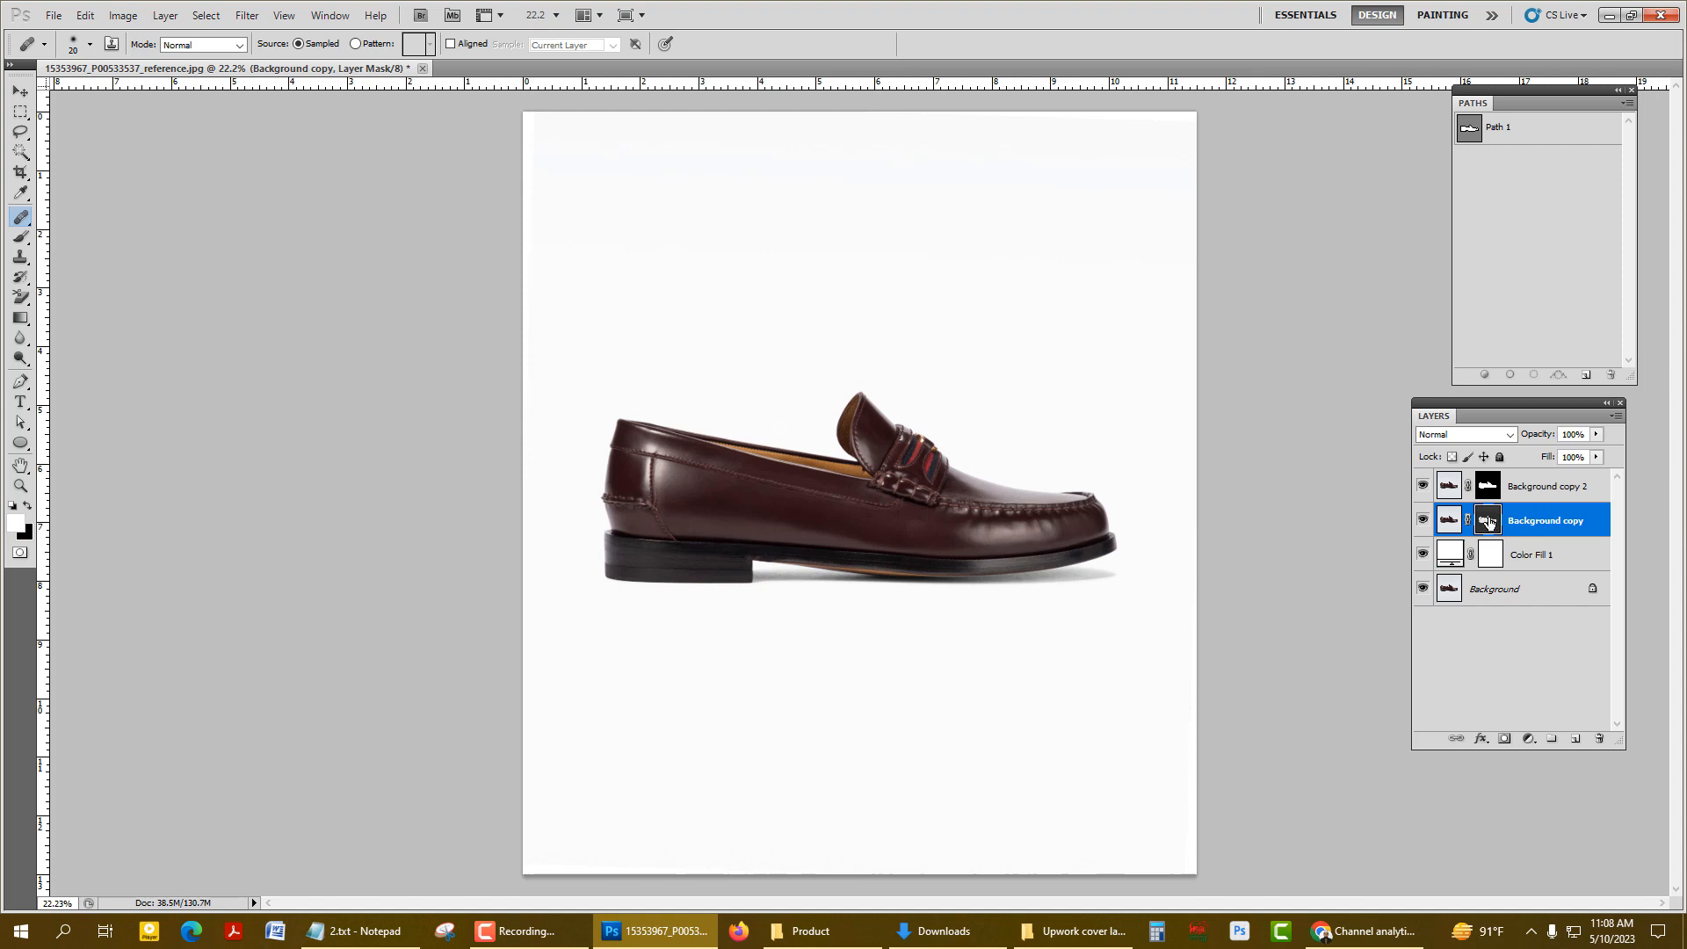
alt+click(1489, 523)
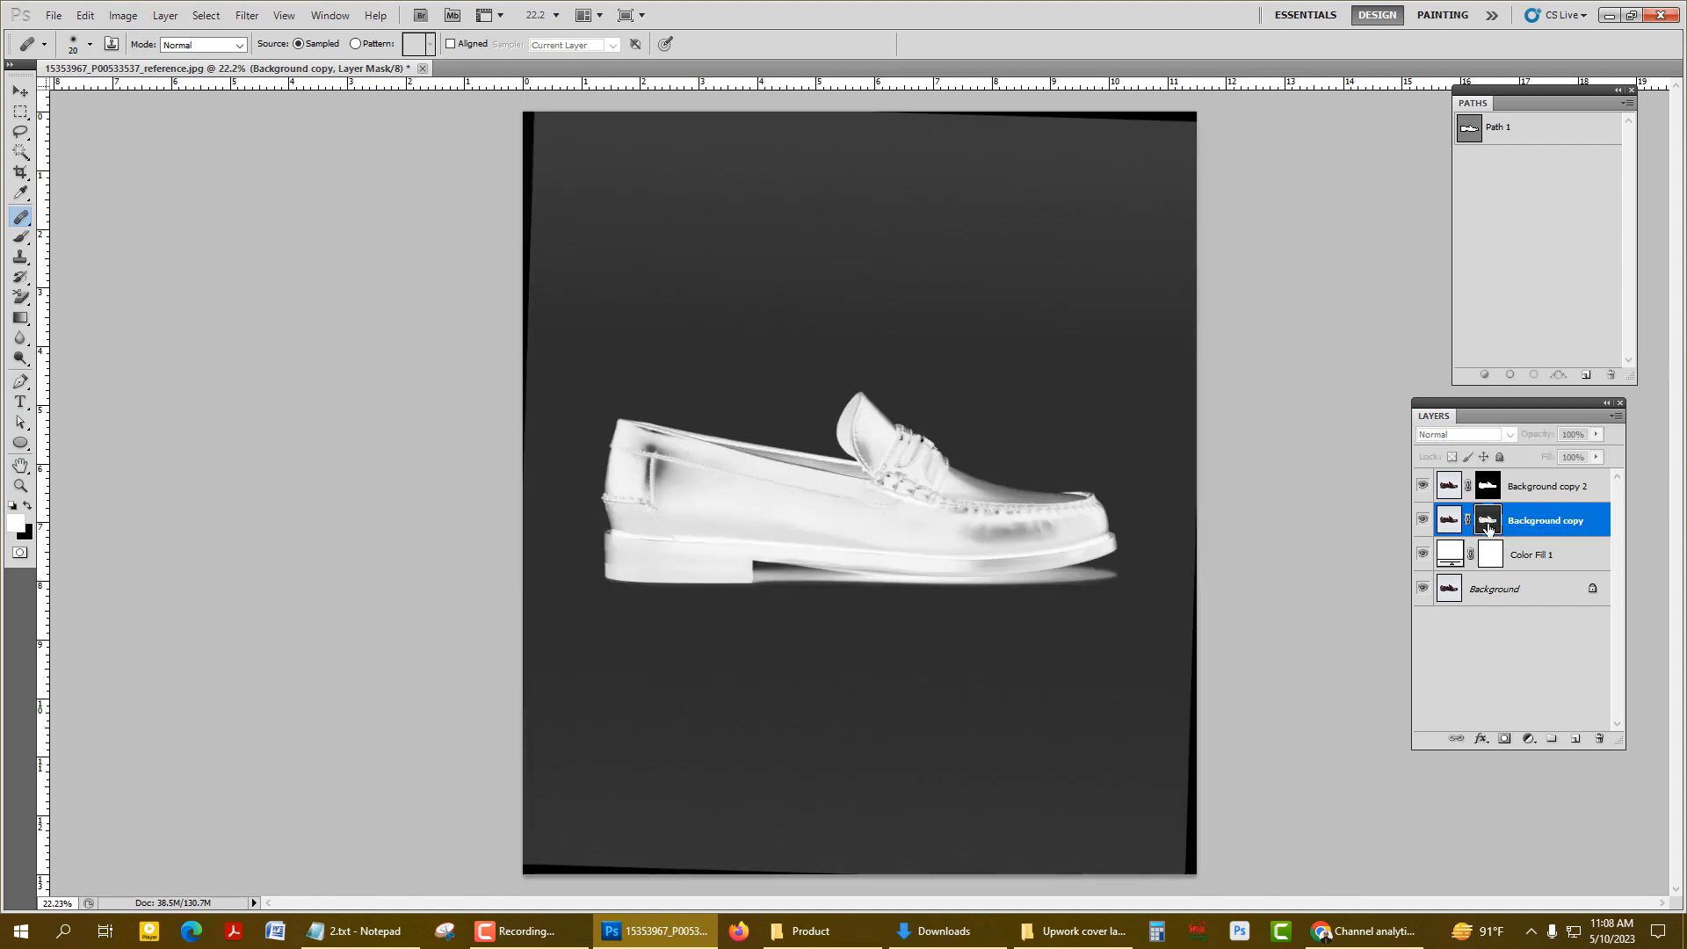
scroll(753, 636, up, 9)
drag(701, 536, 625, 433)
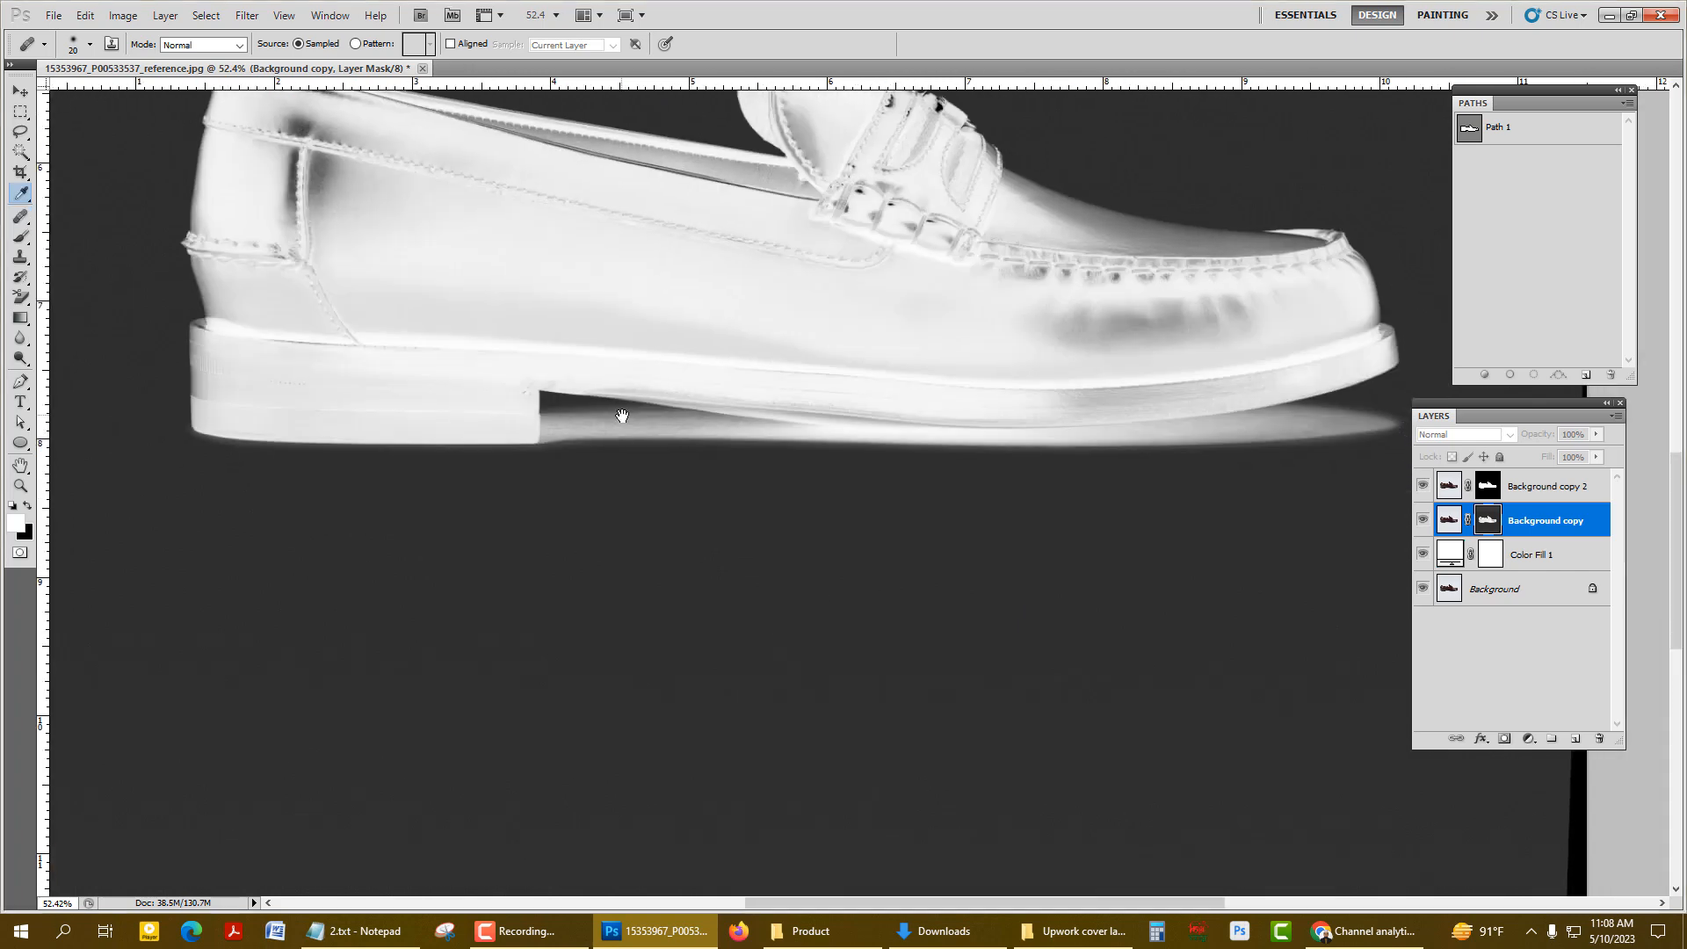
- Apply Levels to the Background copy mask with the shadow input at 32 and the highlight input at 214
key(ctrl+l)
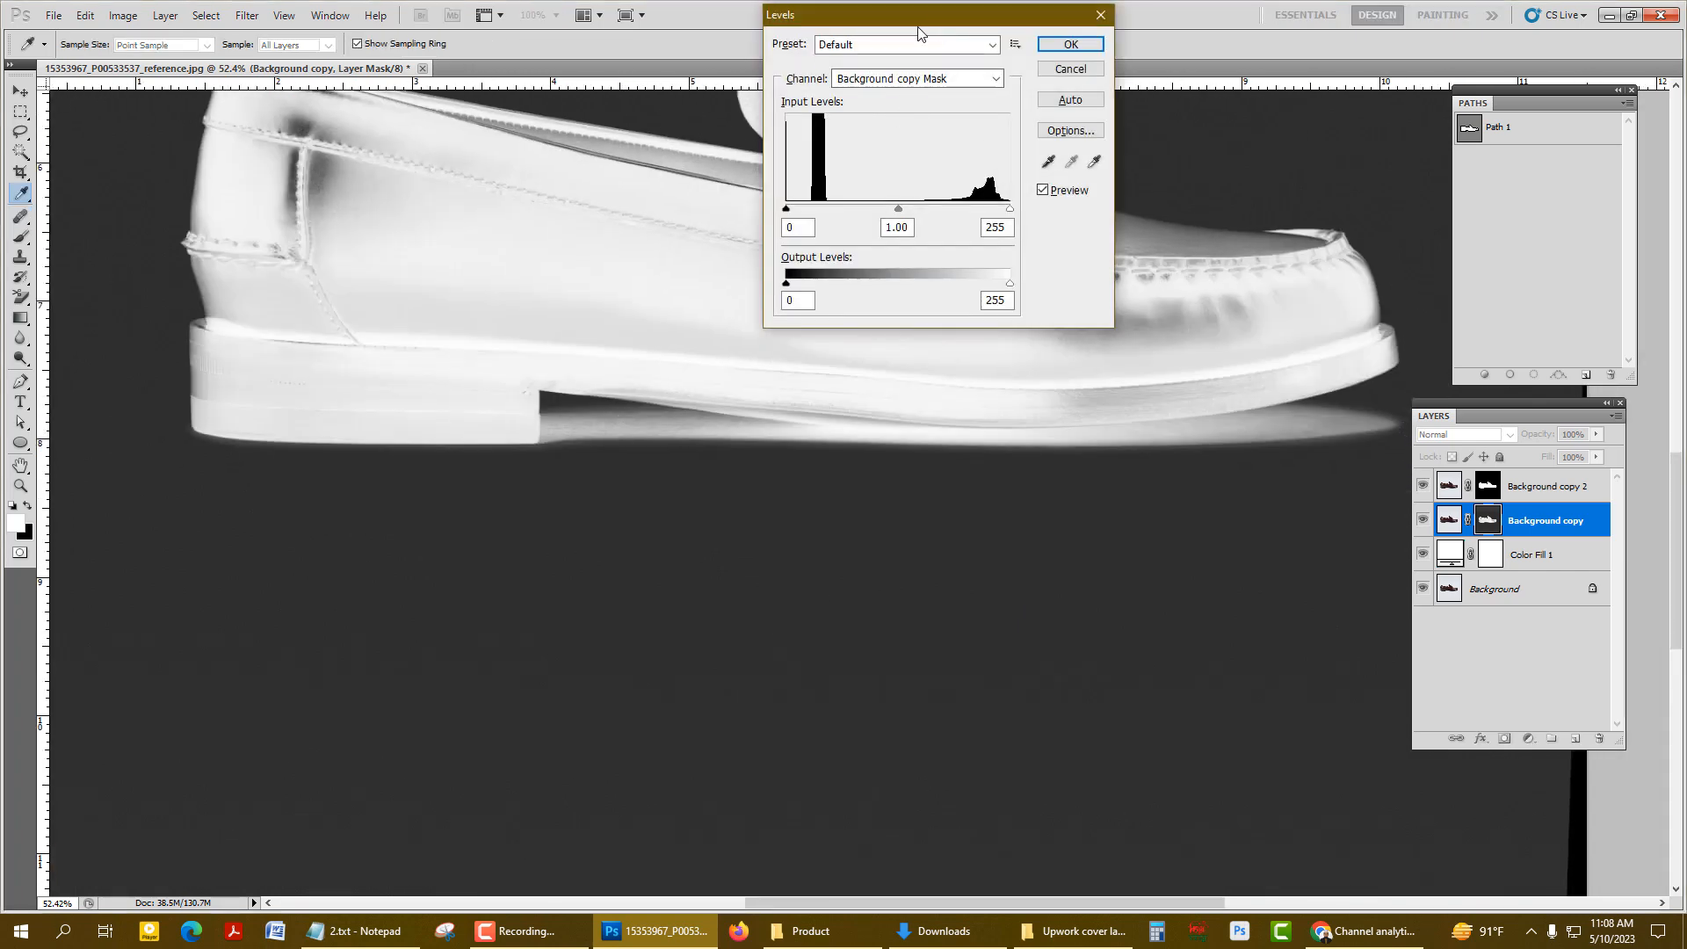
drag(895, 16, 489, 24)
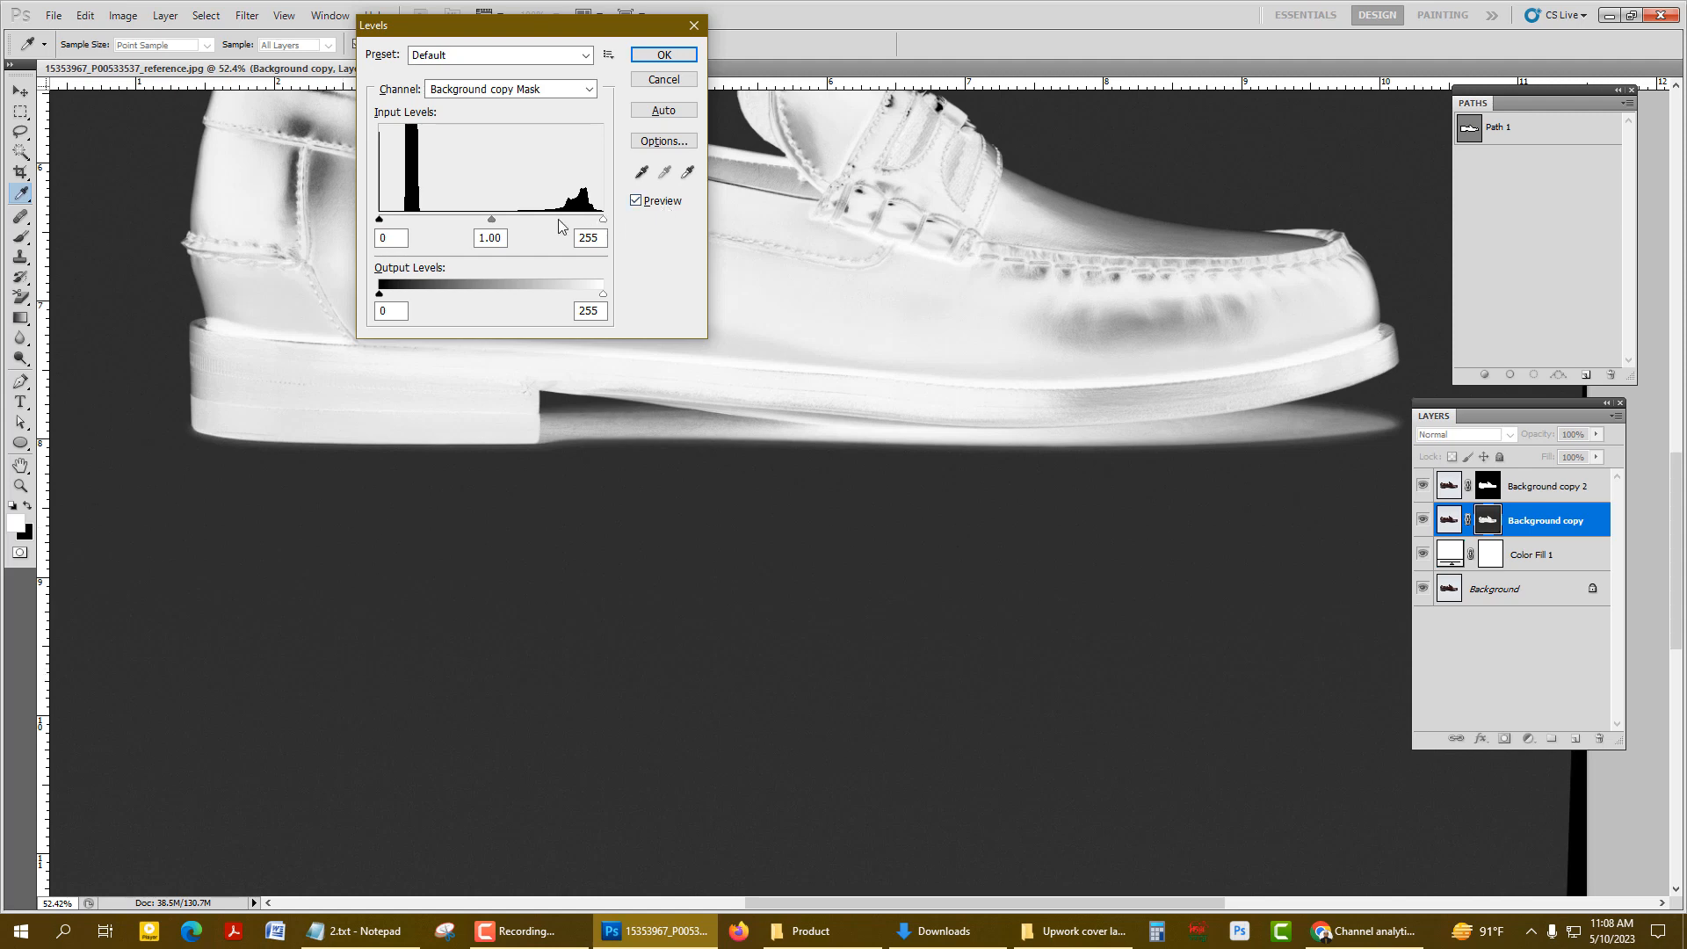
double_click(391, 238)
scroll(404, 242, up, 19)
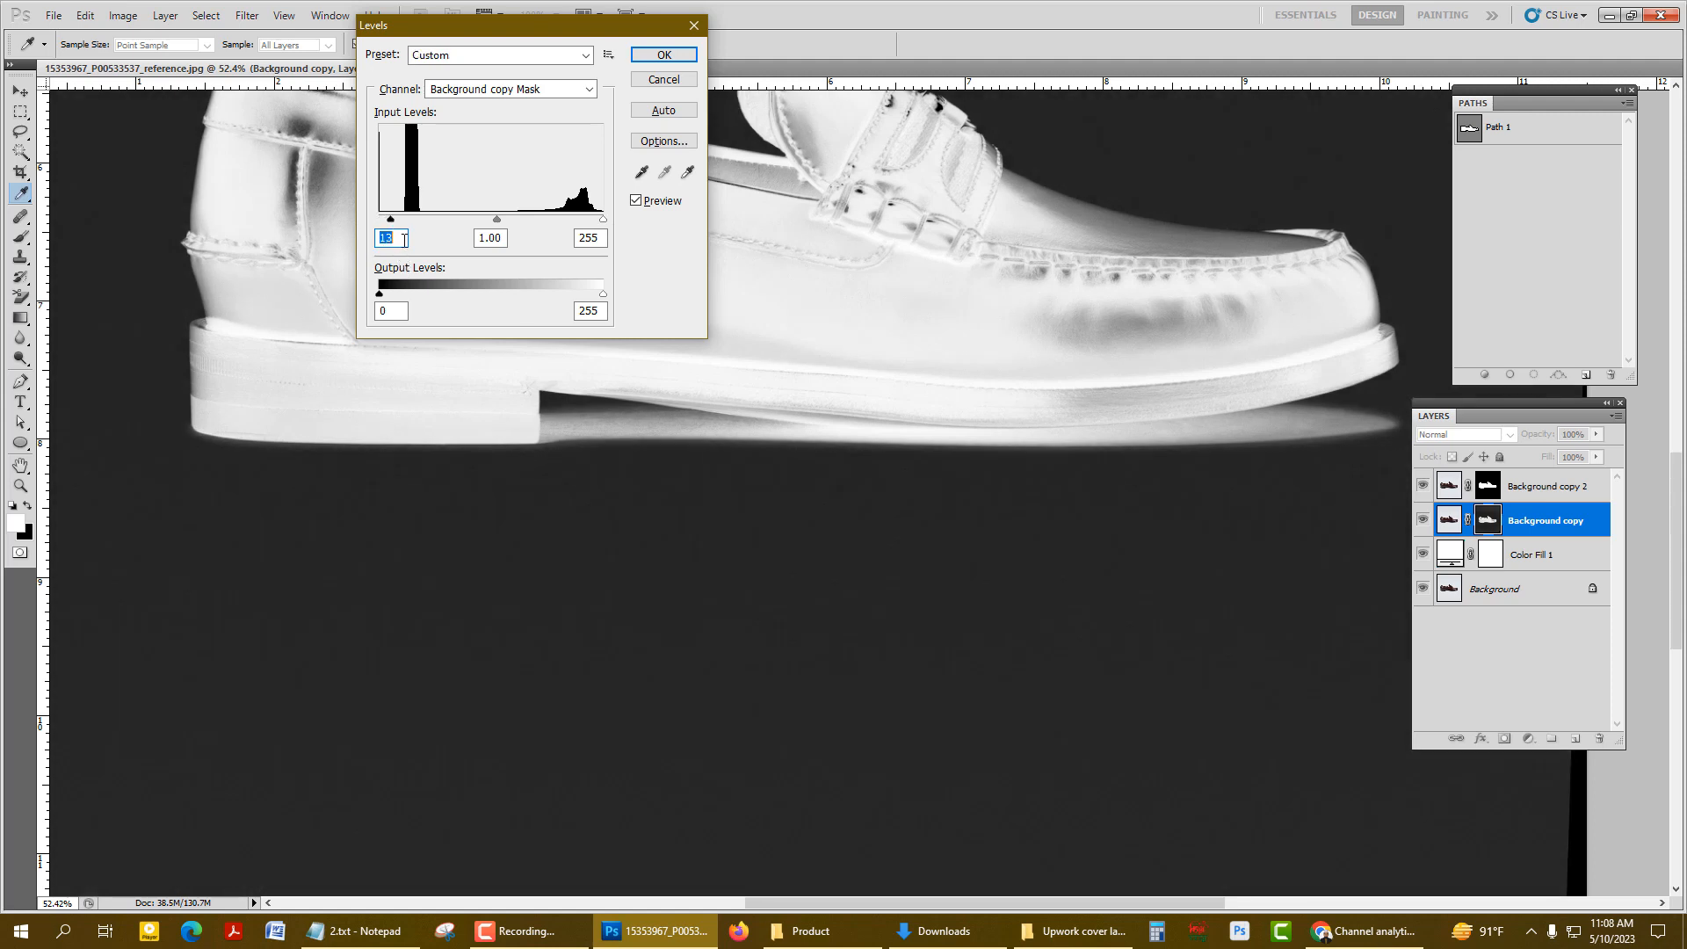
scroll(404, 242, up, 10)
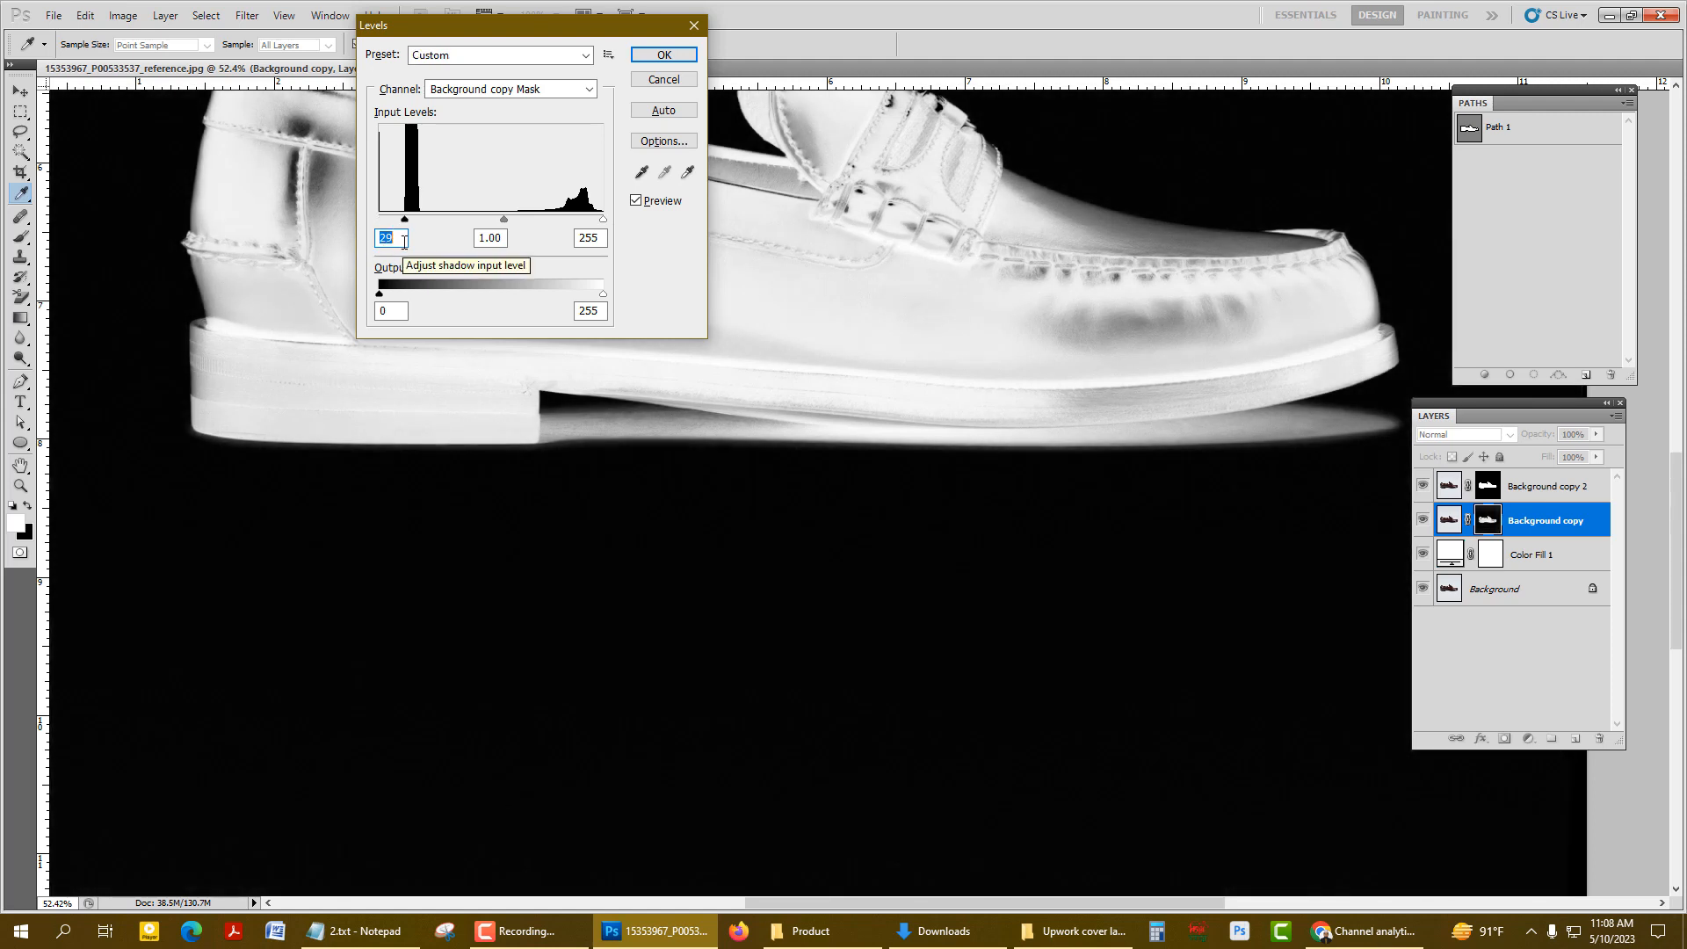
scroll(403, 242, up, 2)
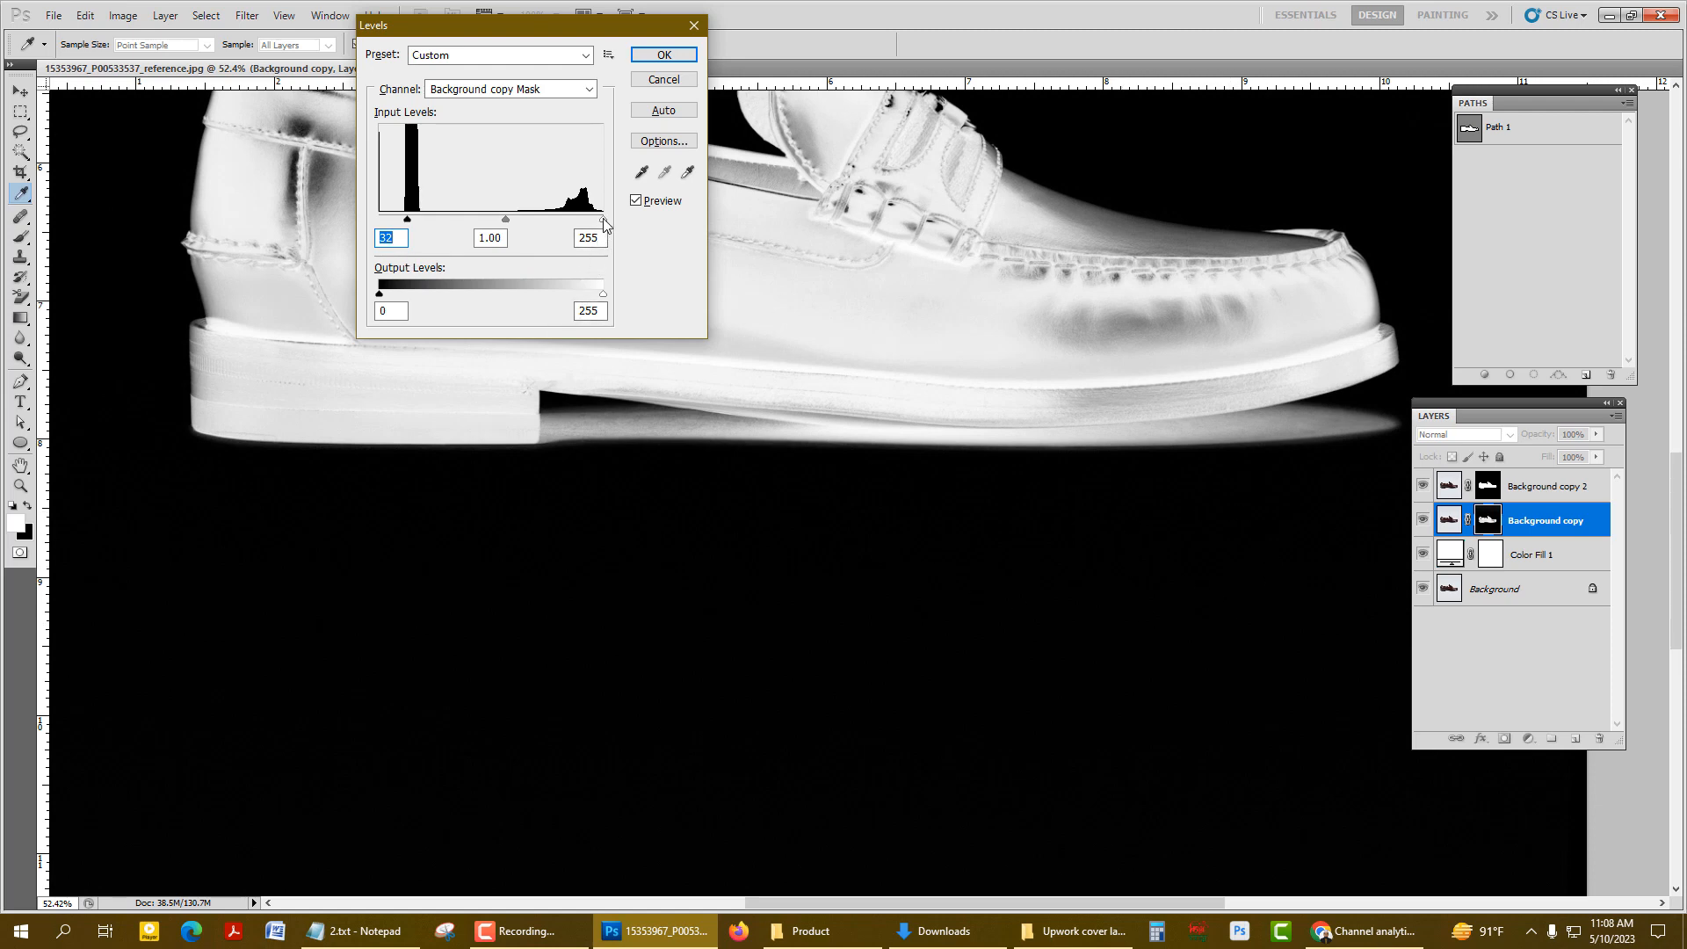
drag(604, 224, 569, 222)
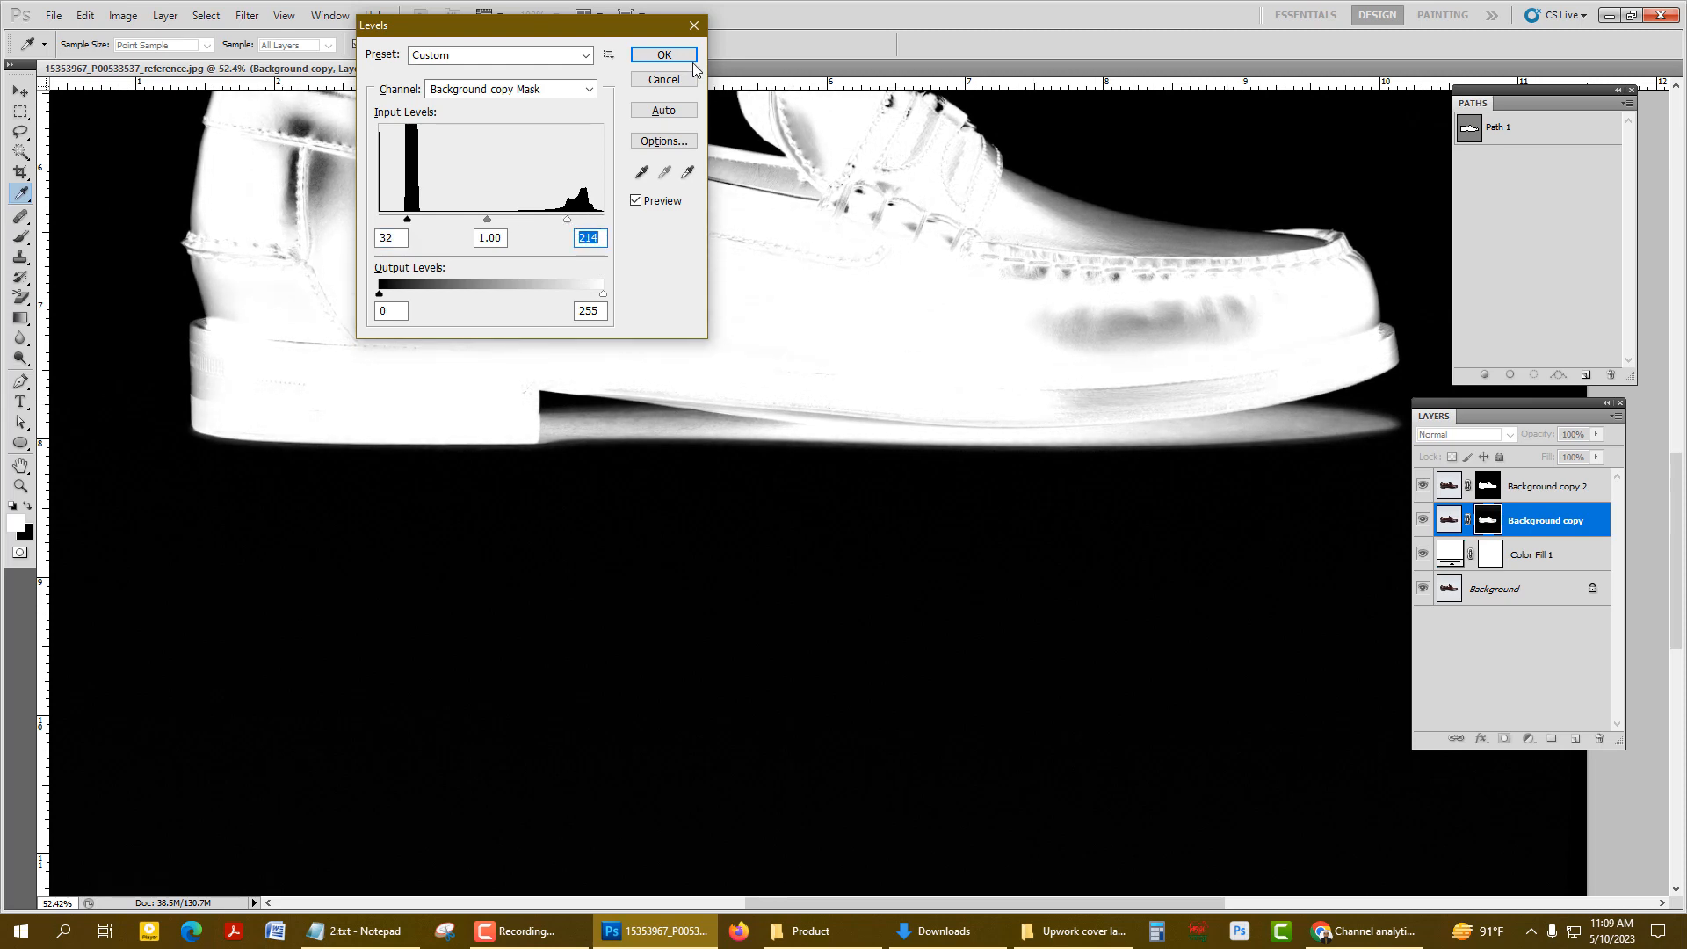
click(667, 55)
- Draw a freehand lasso selection around the loafer's sole and its entire shadow on the mask
key(ctrl+0)
key(j)
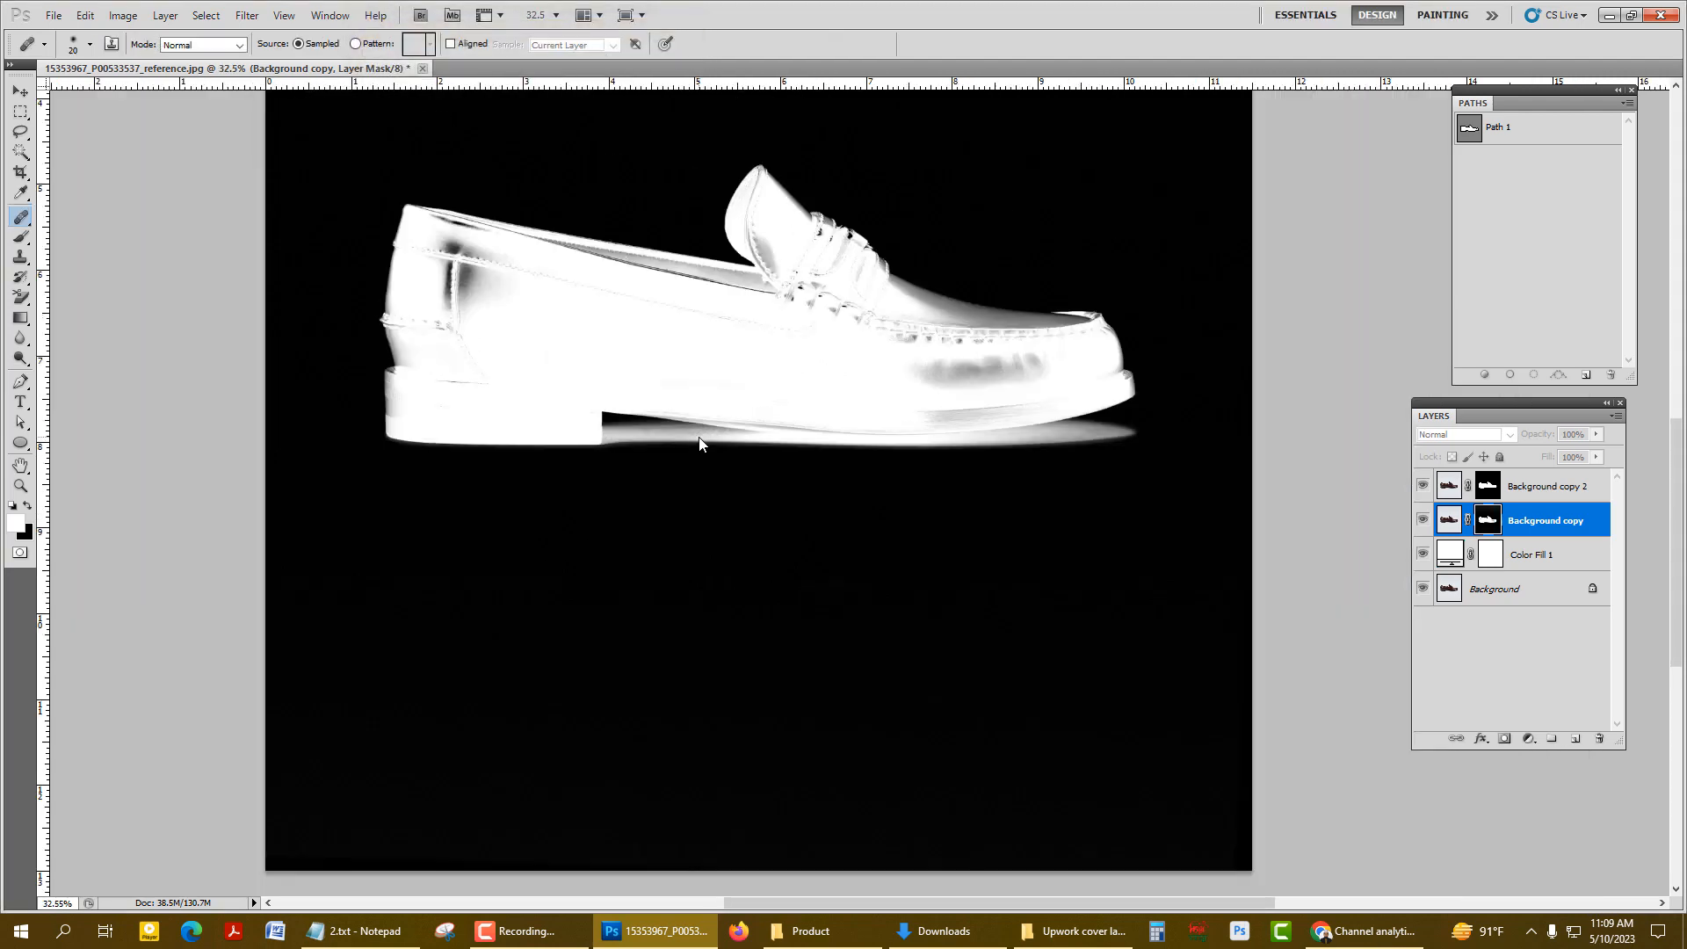
click(20, 131)
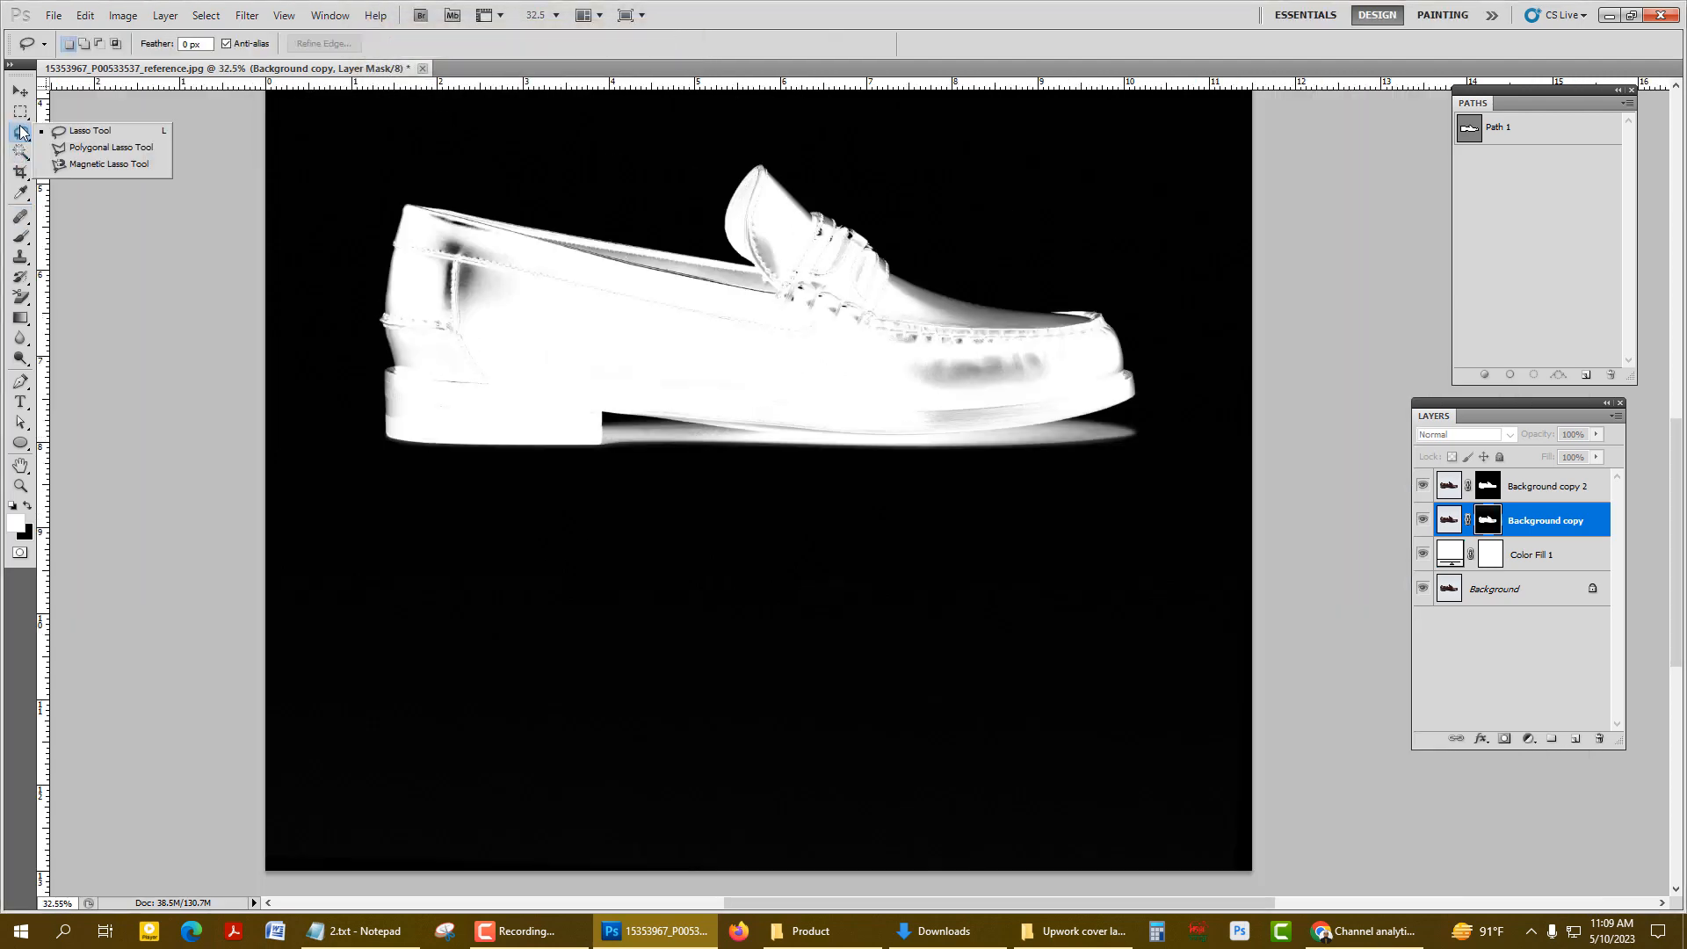
click(116, 132)
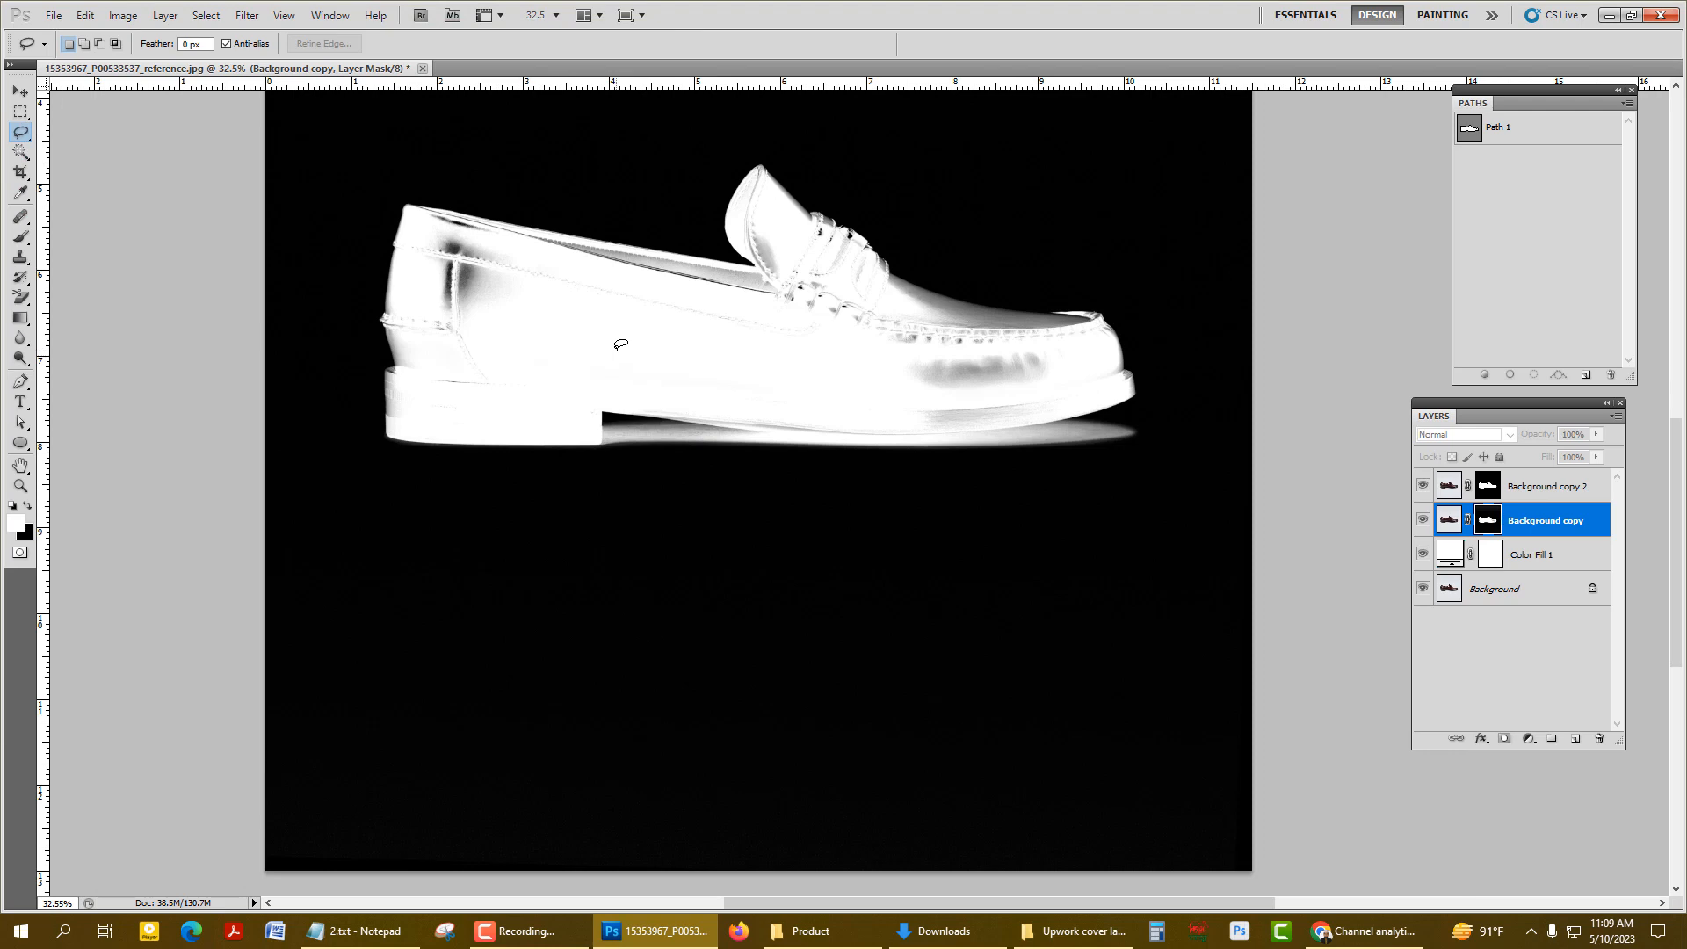
drag(530, 366, 405, 396)
drag(445, 480, 937, 497)
drag(1138, 463, 914, 362)
scroll(988, 371, down, 1)
scroll(1054, 364, down, 1)
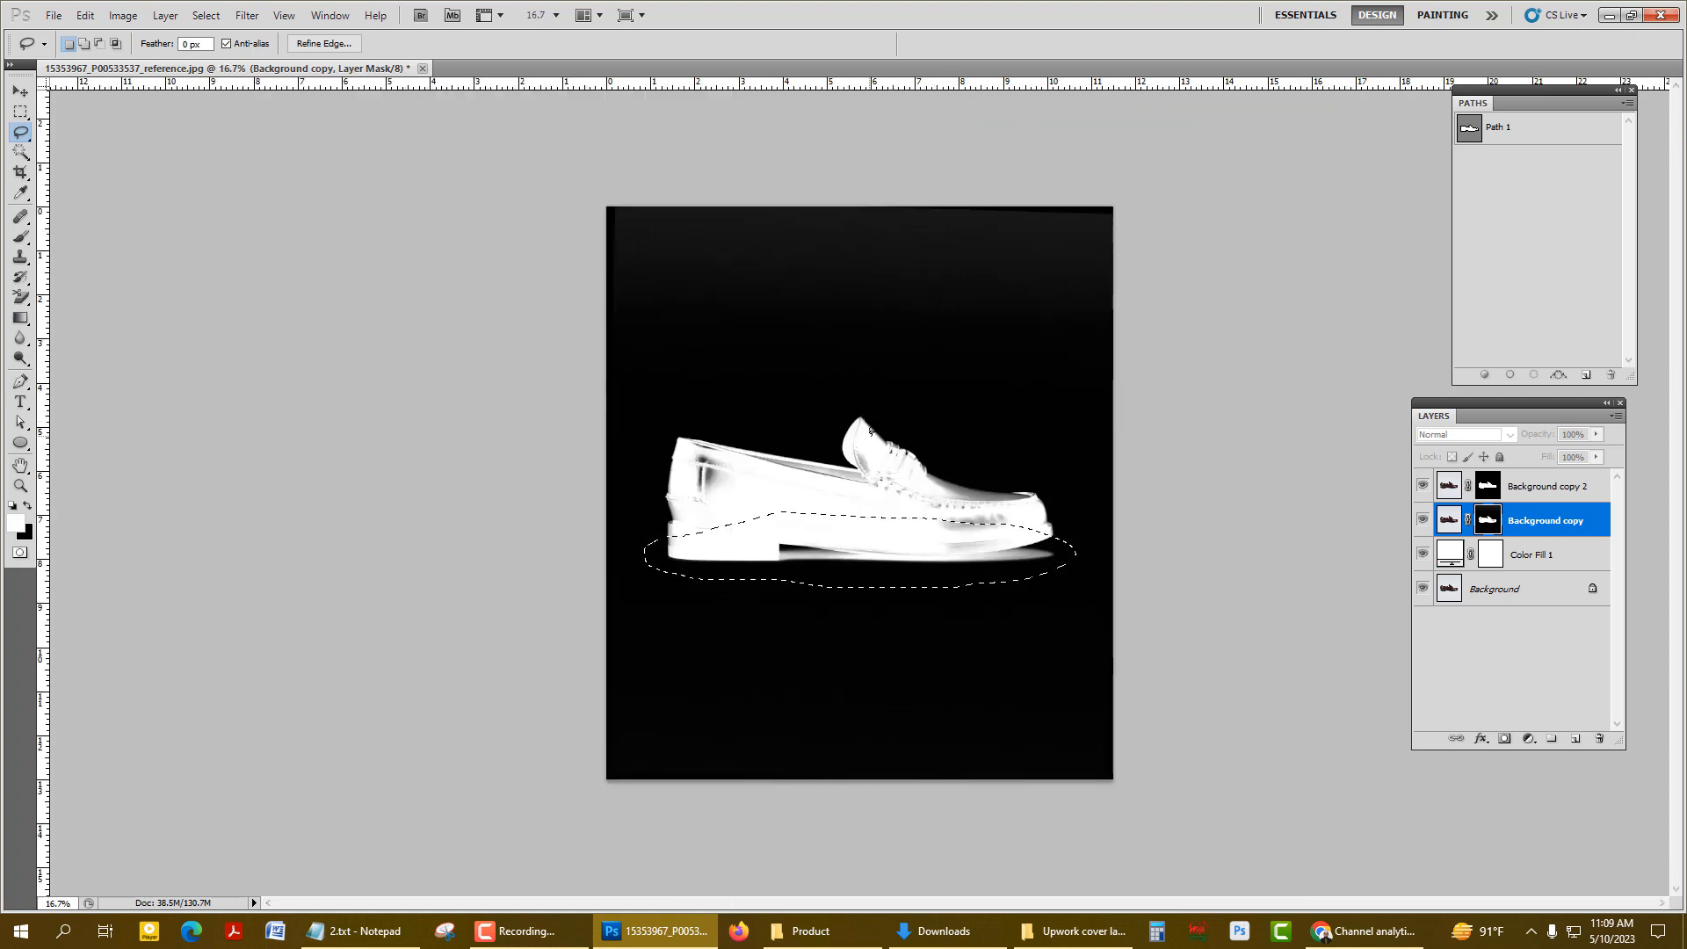
- Invert the selection and clear the mask to black everywhere outside the sole and shadow area, then deselect
key(ctrl+shift+i)
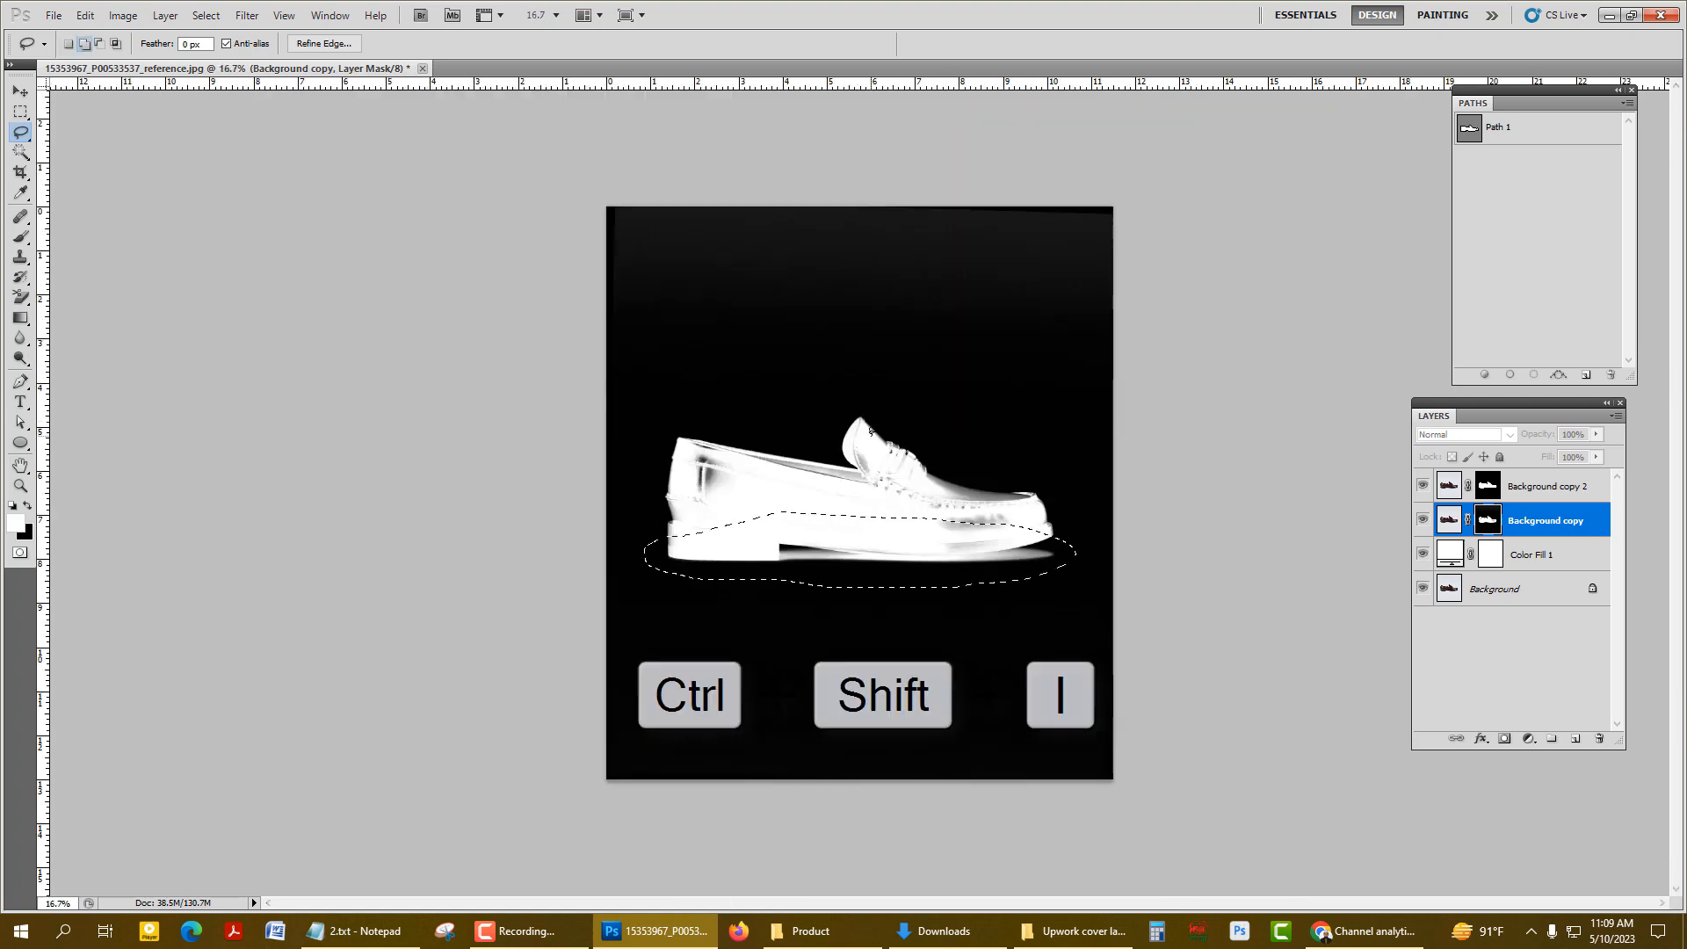
scroll(1070, 211, up, 10)
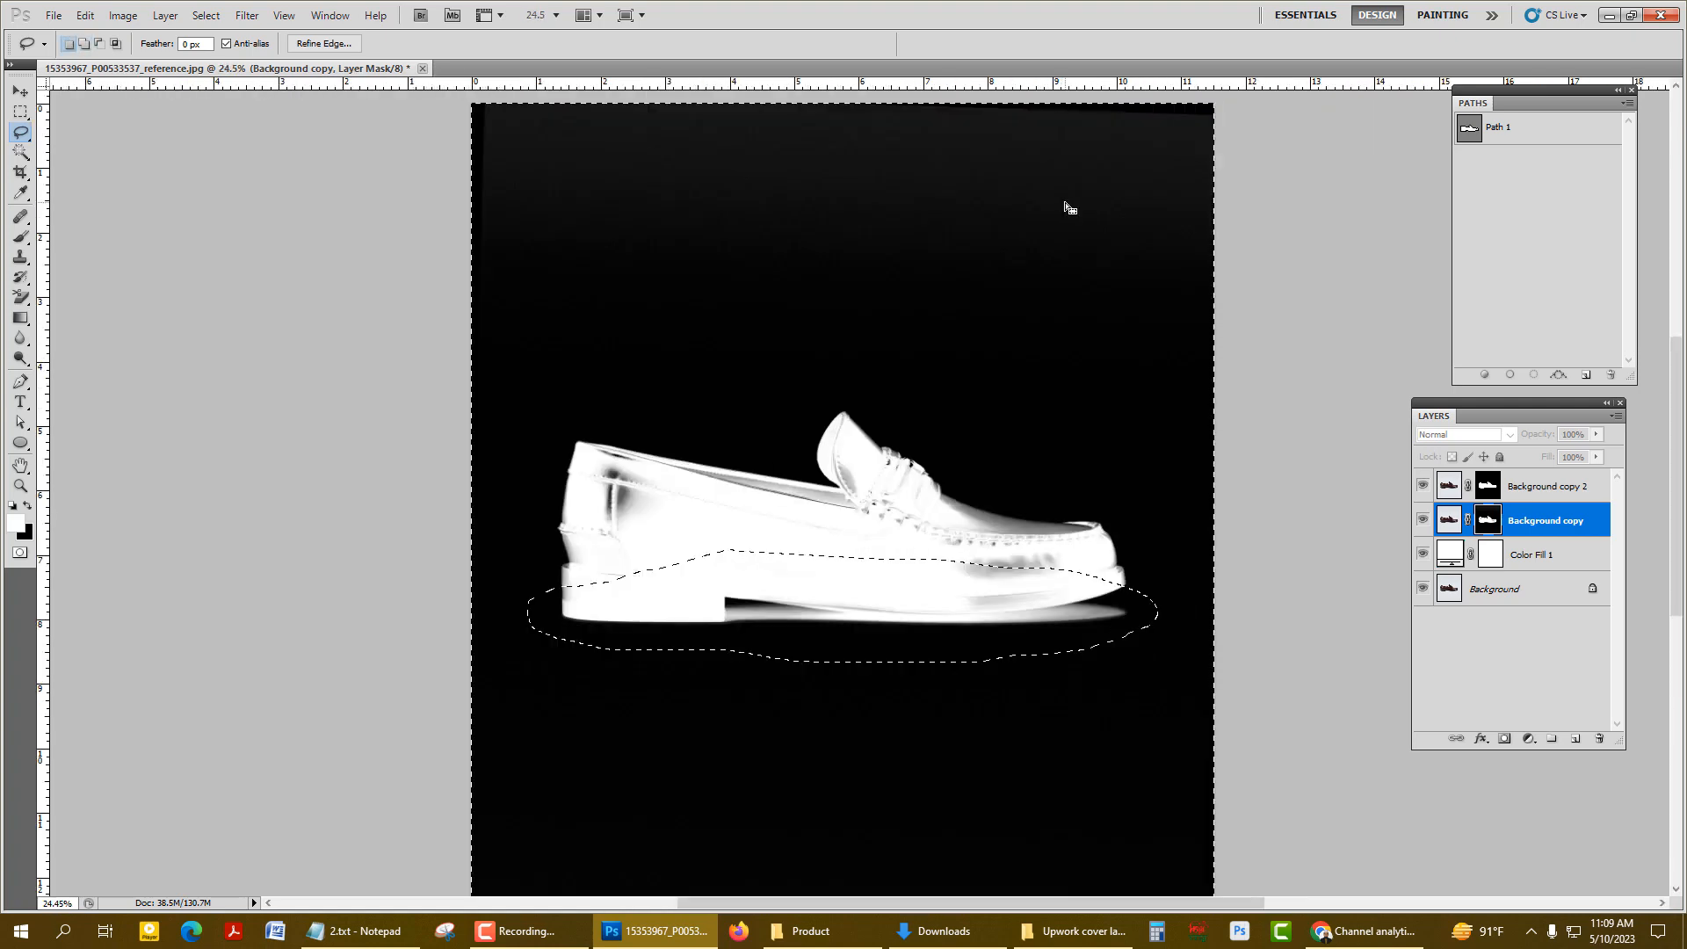
scroll(689, 301, down, 9)
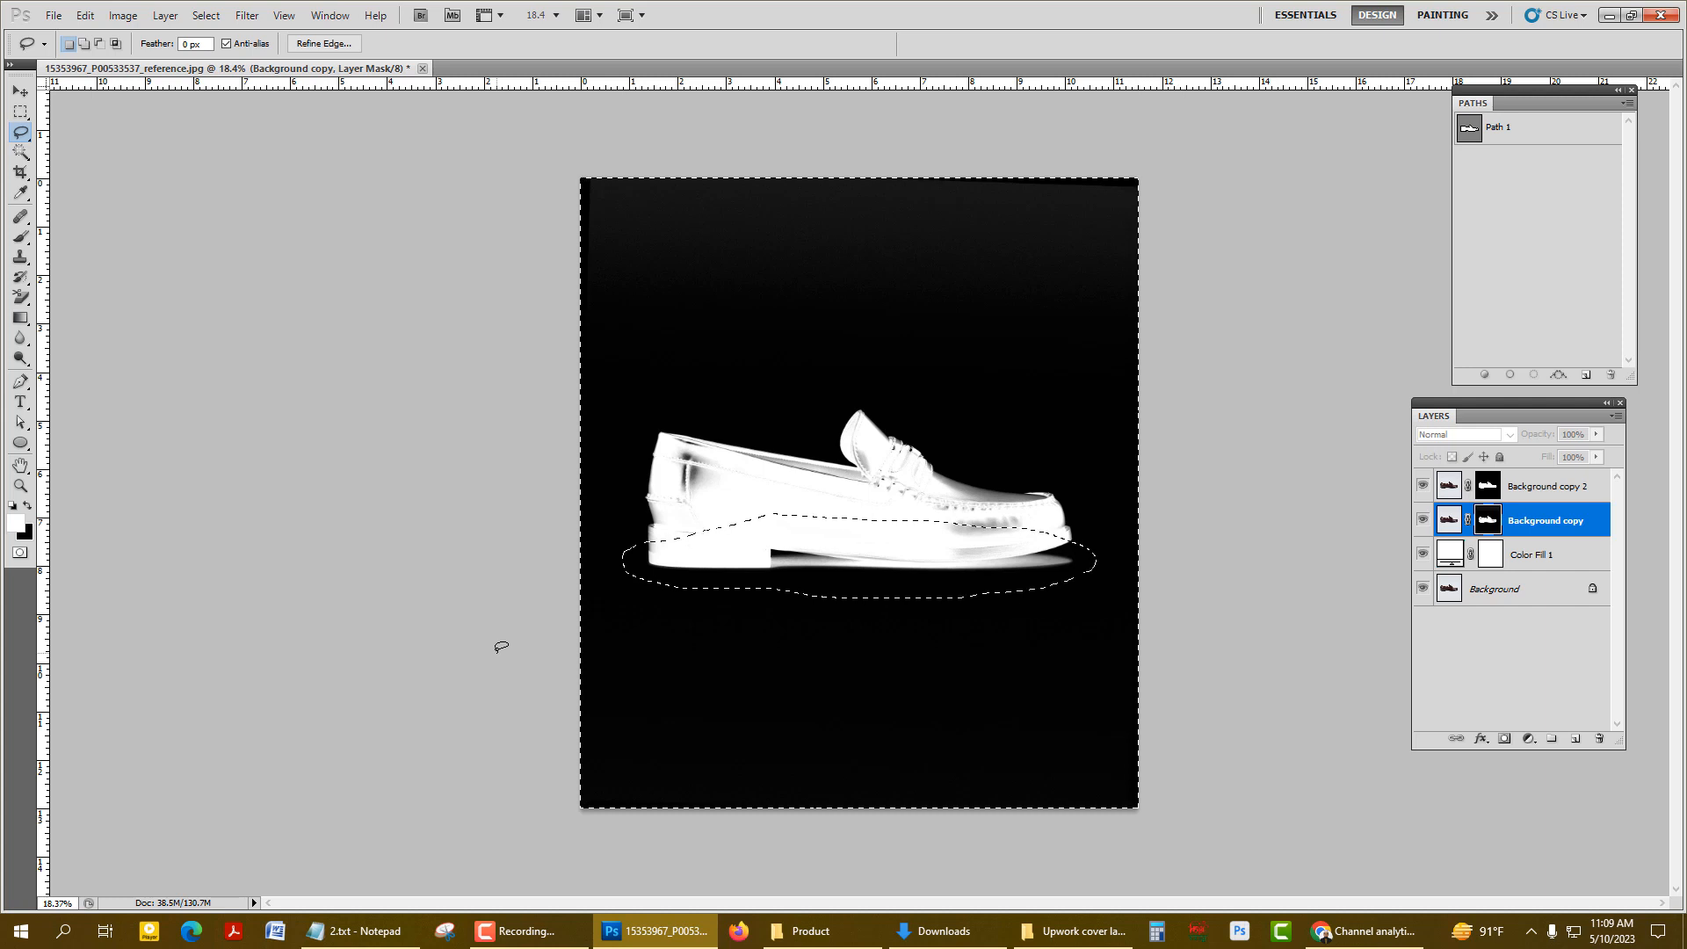
key(Delete)
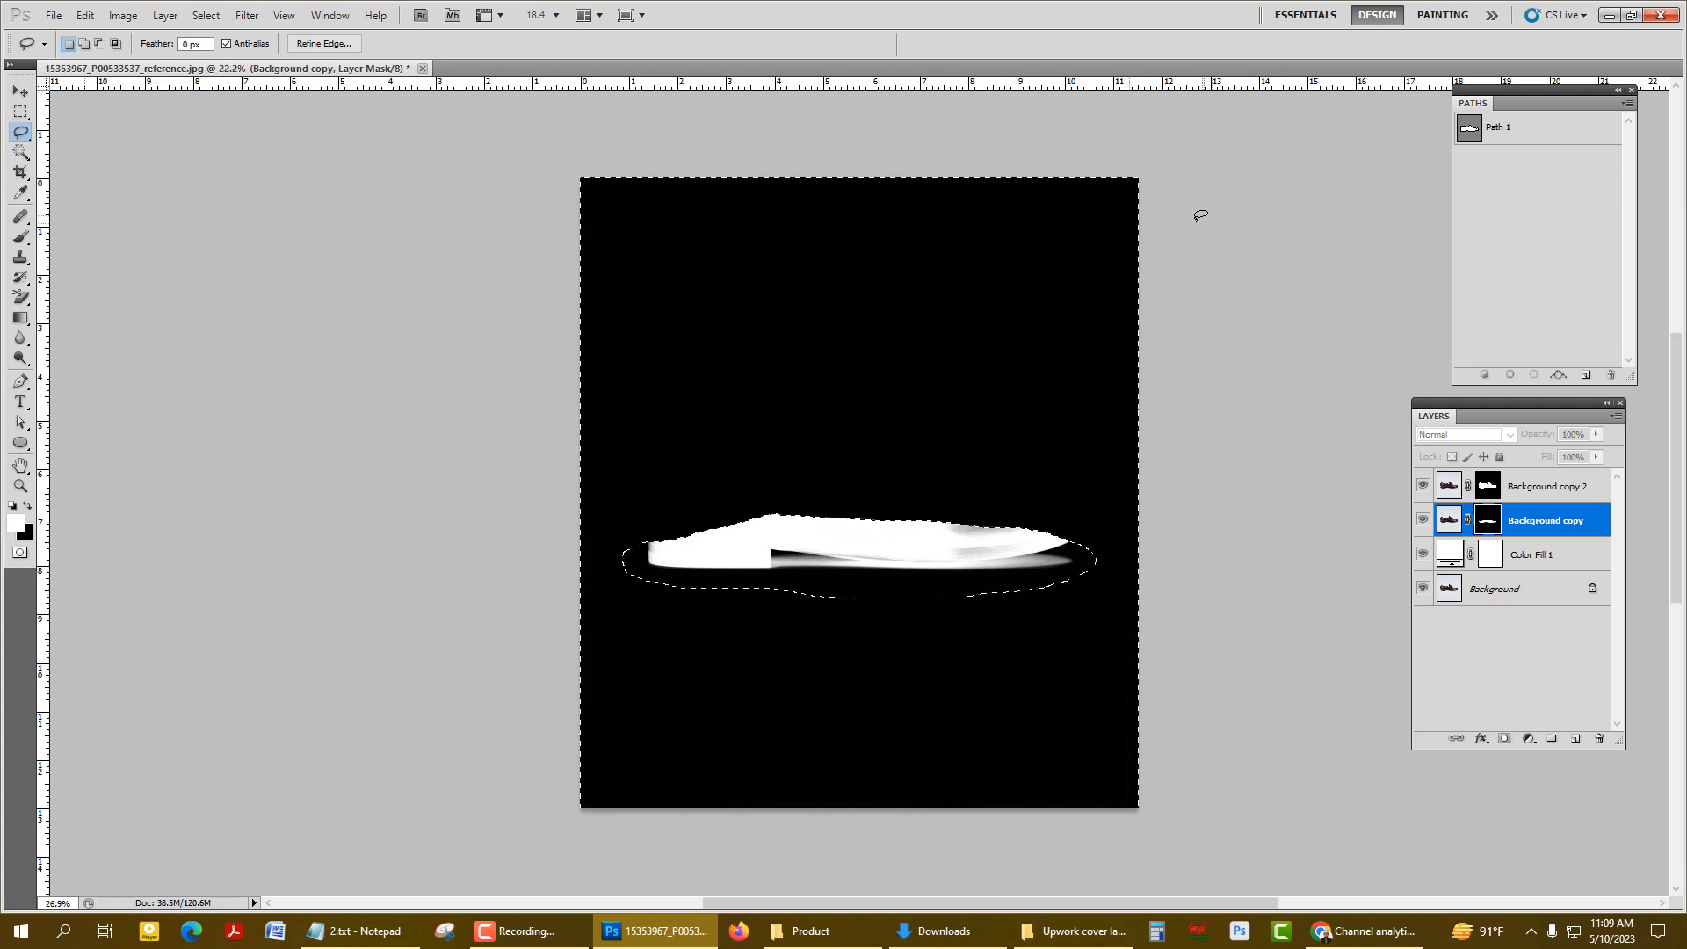
scroll(1098, 703, up, 5)
scroll(1130, 378, up, 4)
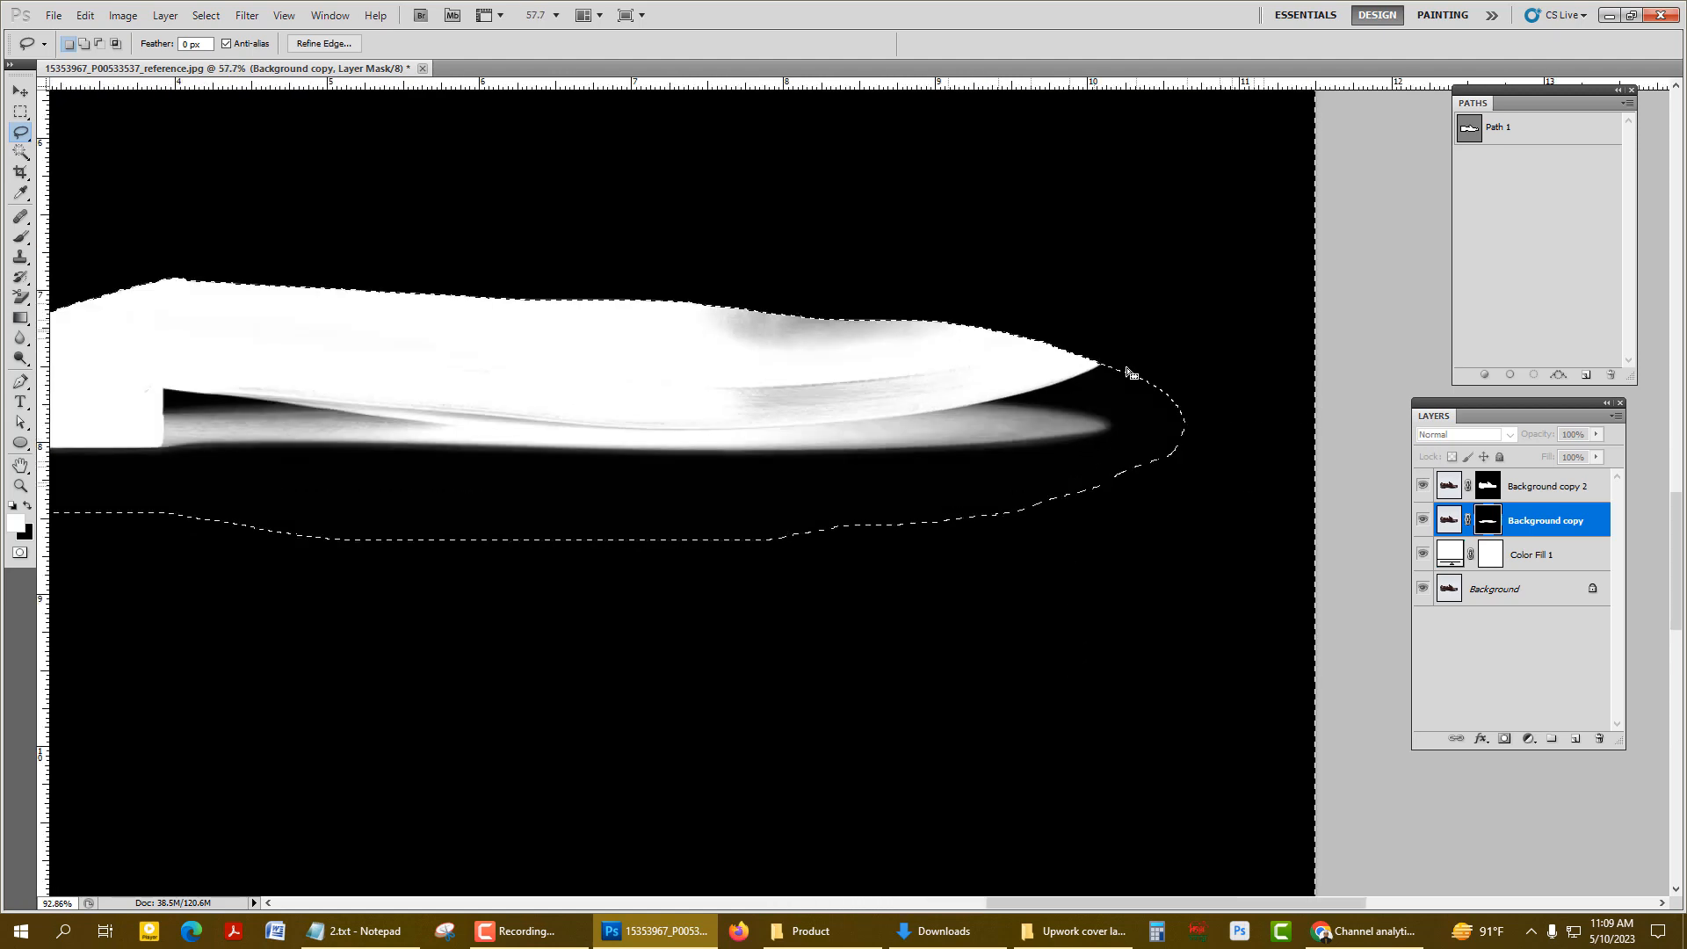
key(ctrl+d)
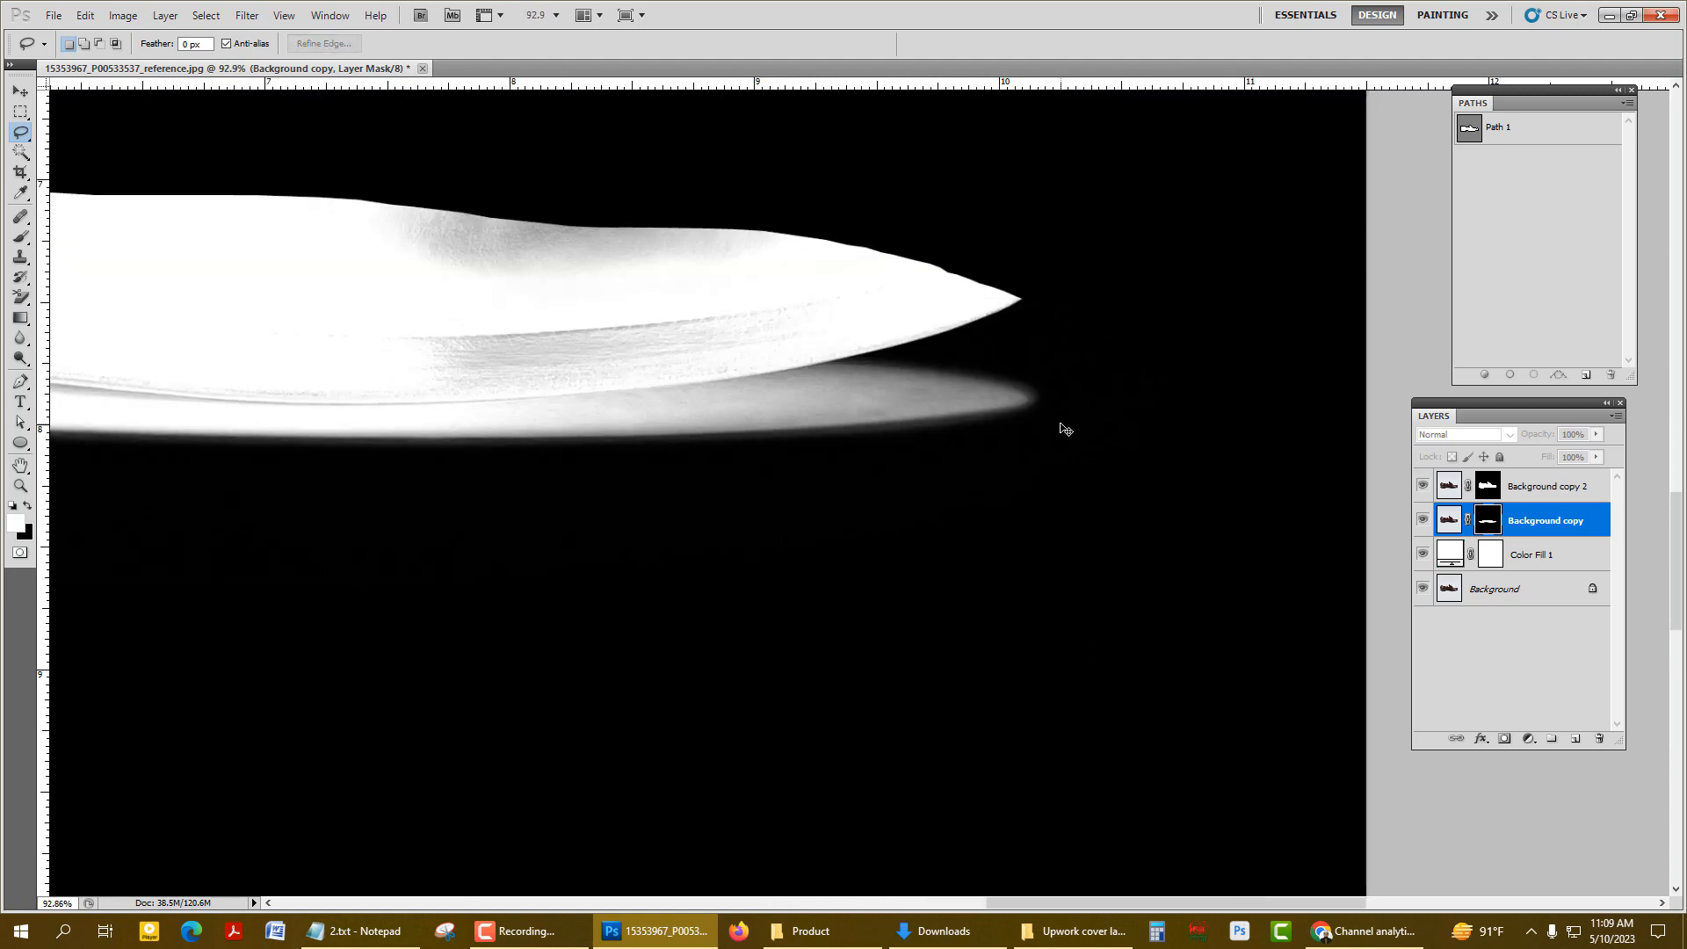
- View the masked composite and compare its shadow with the original Background layer shown alone
scroll(957, 380, up, 5)
alt+click(1490, 531)
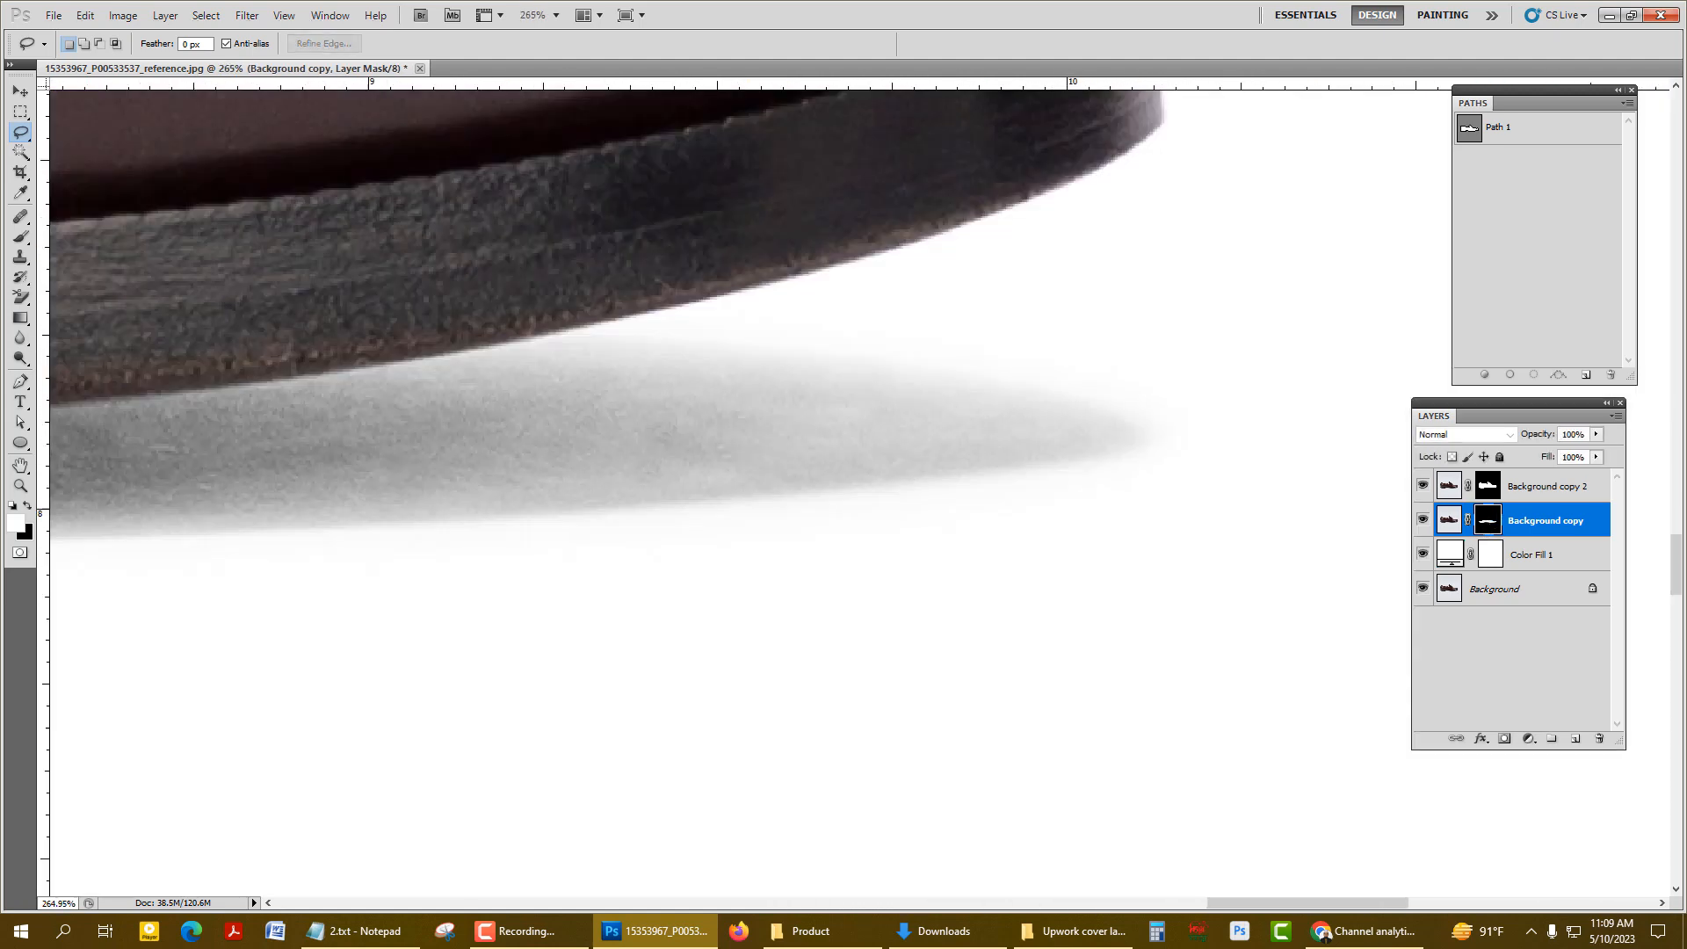
scroll(905, 463, down, 5)
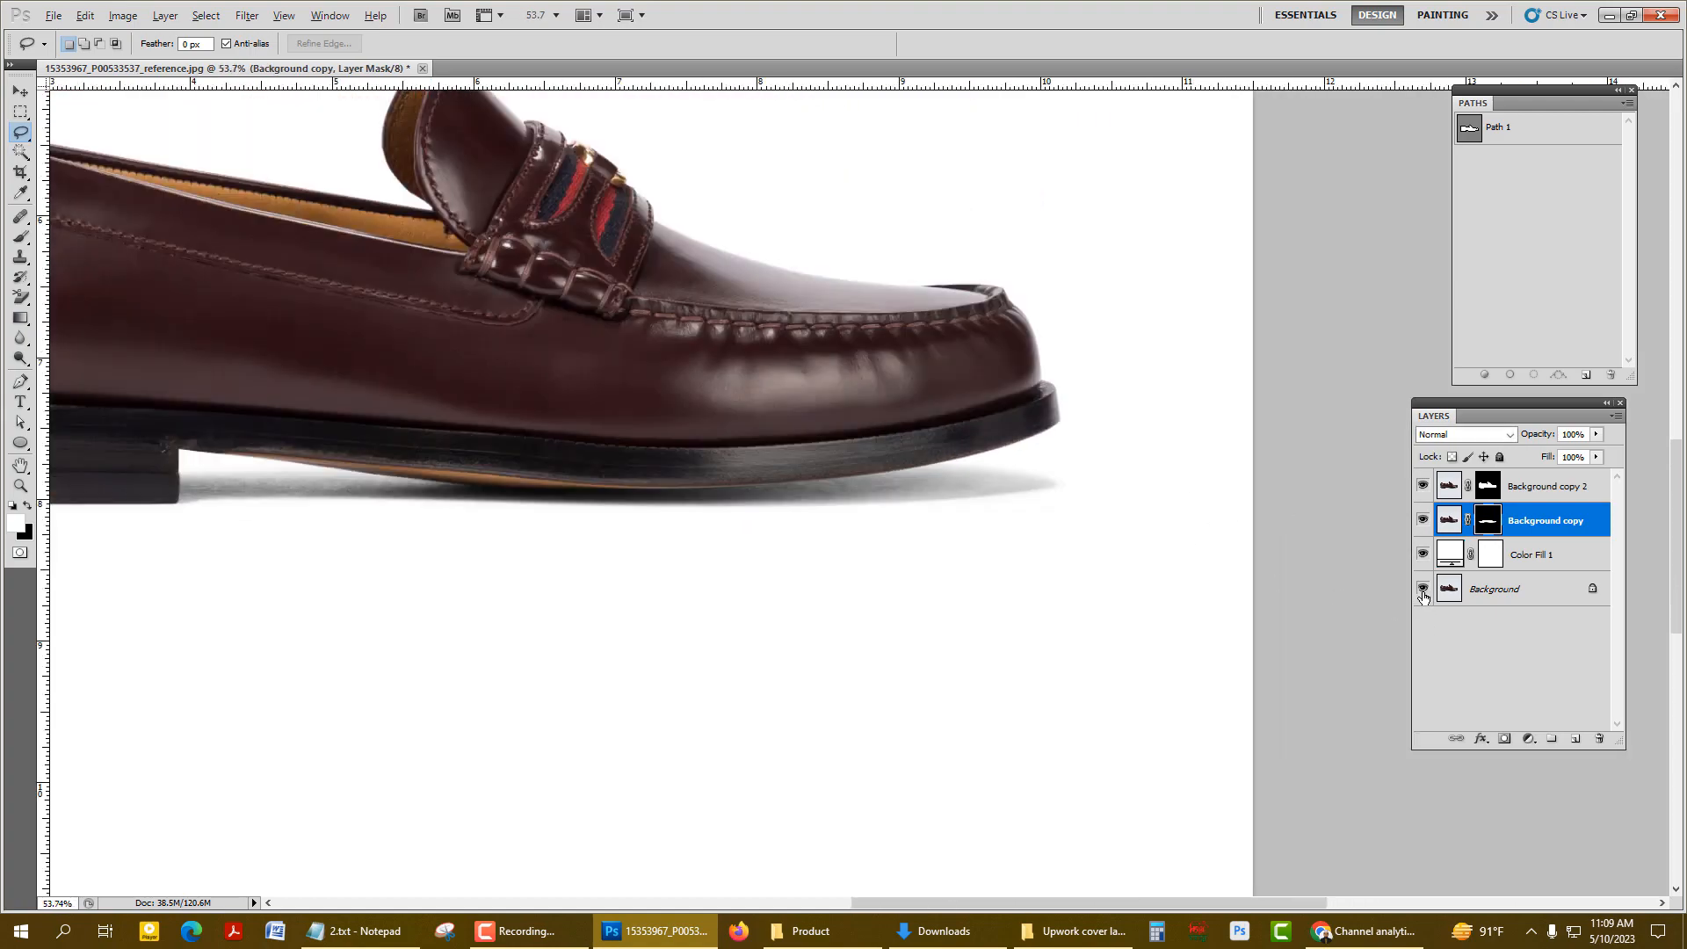
alt+click(1424, 590)
alt+click(1424, 591)
alt+click(1424, 591)
alt+click(1423, 591)
alt+click(1424, 590)
alt+click(1423, 590)
- Display the Background copy mask alone, load it as a selection and feather the selection by 5 pixels
alt+click(1490, 530)
scroll(1021, 470, up, 5)
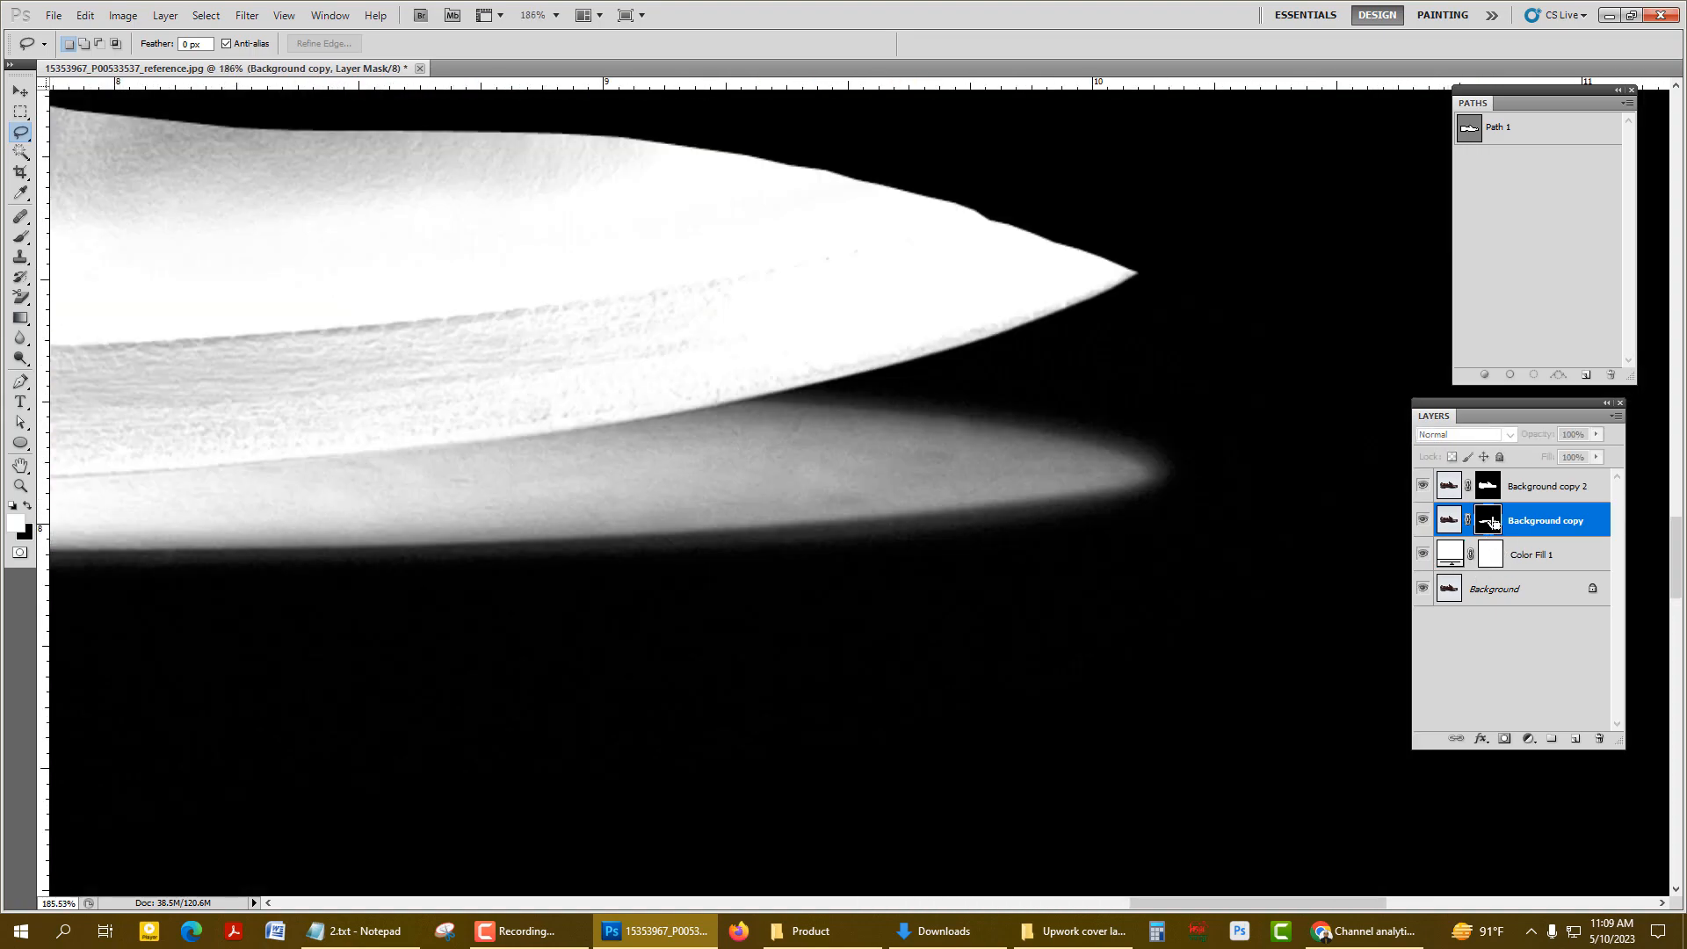
ctrl+click(1487, 525)
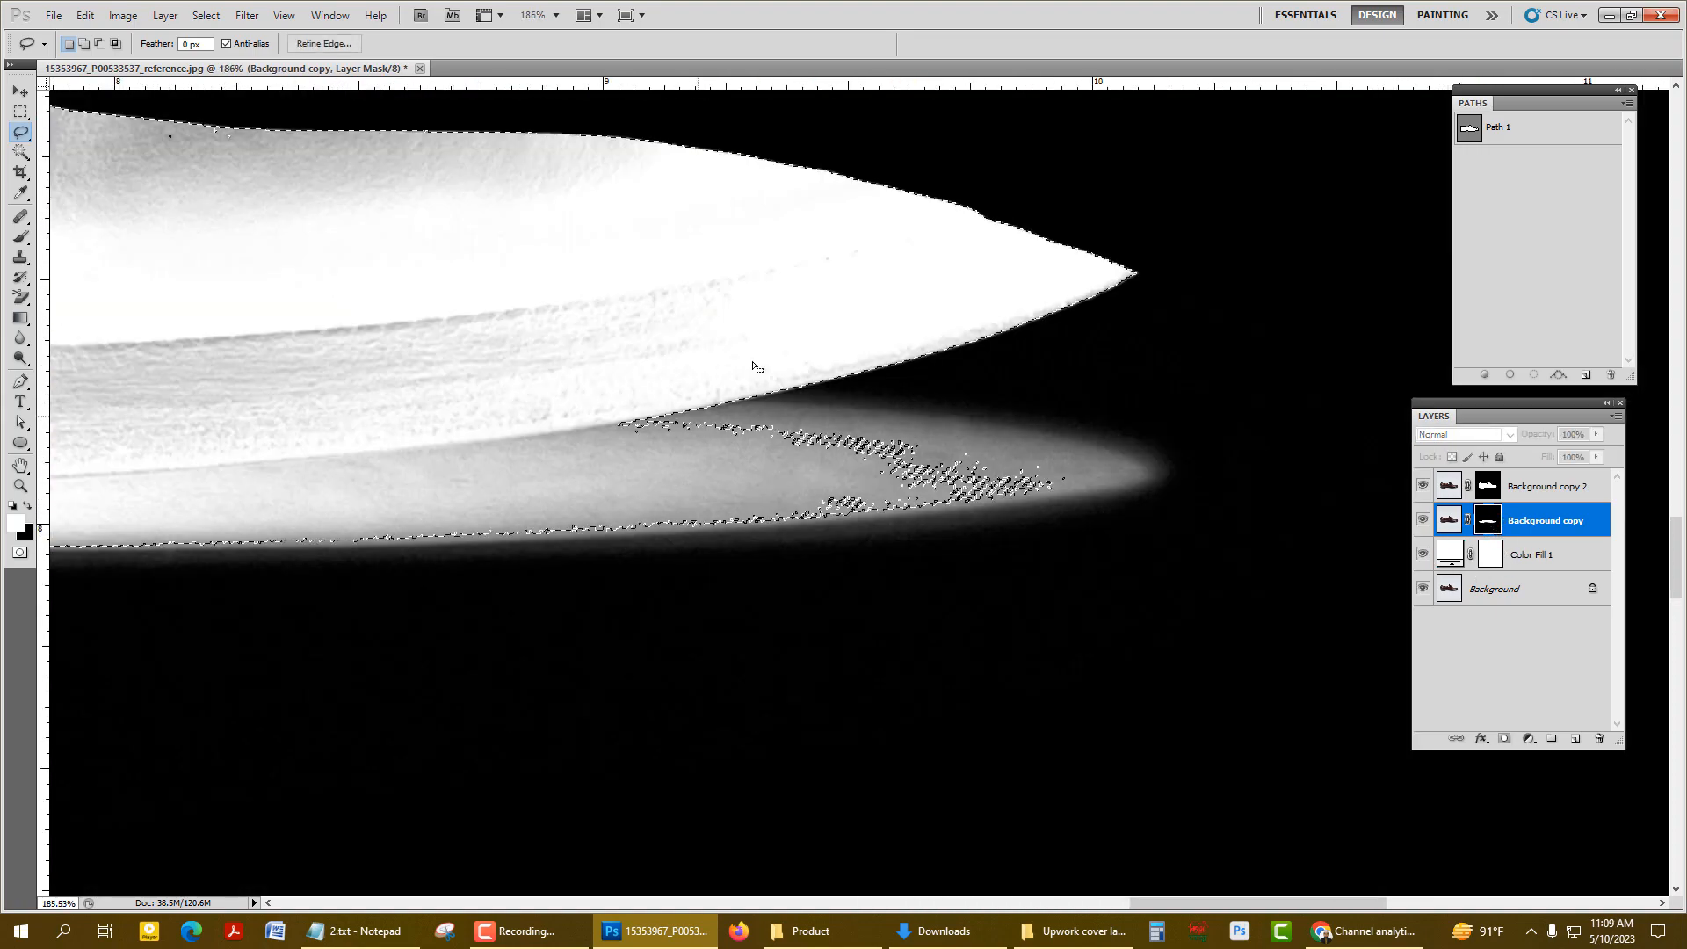
scroll(981, 499, down, 5)
key(shift+F6)
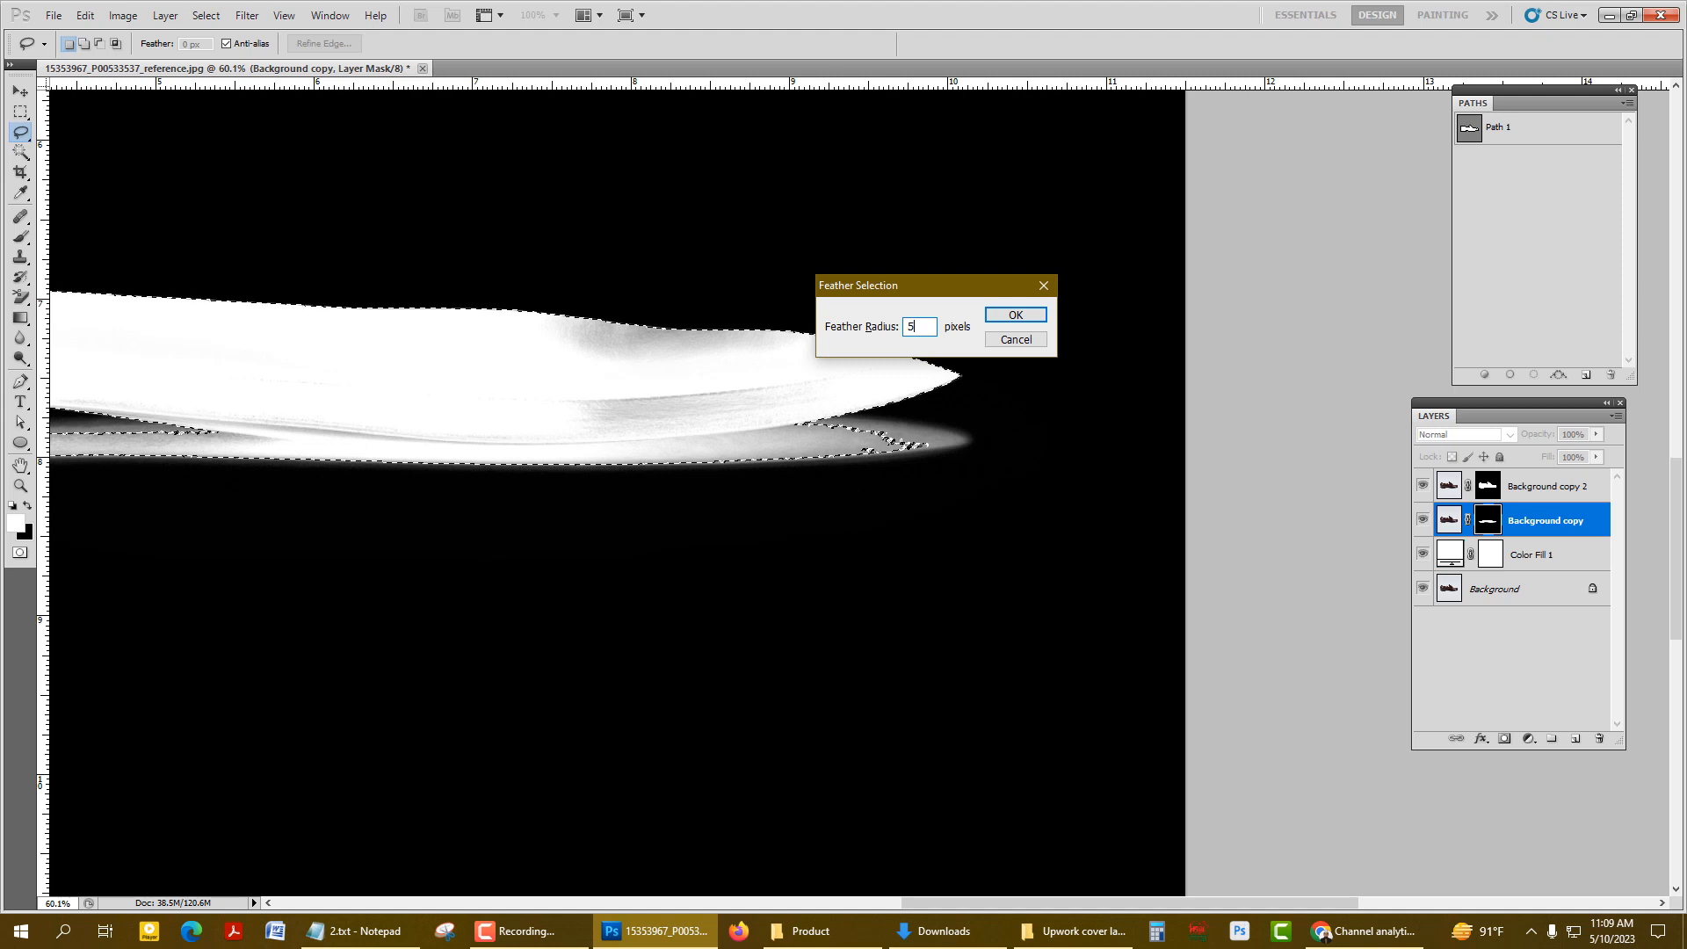
key(Return)
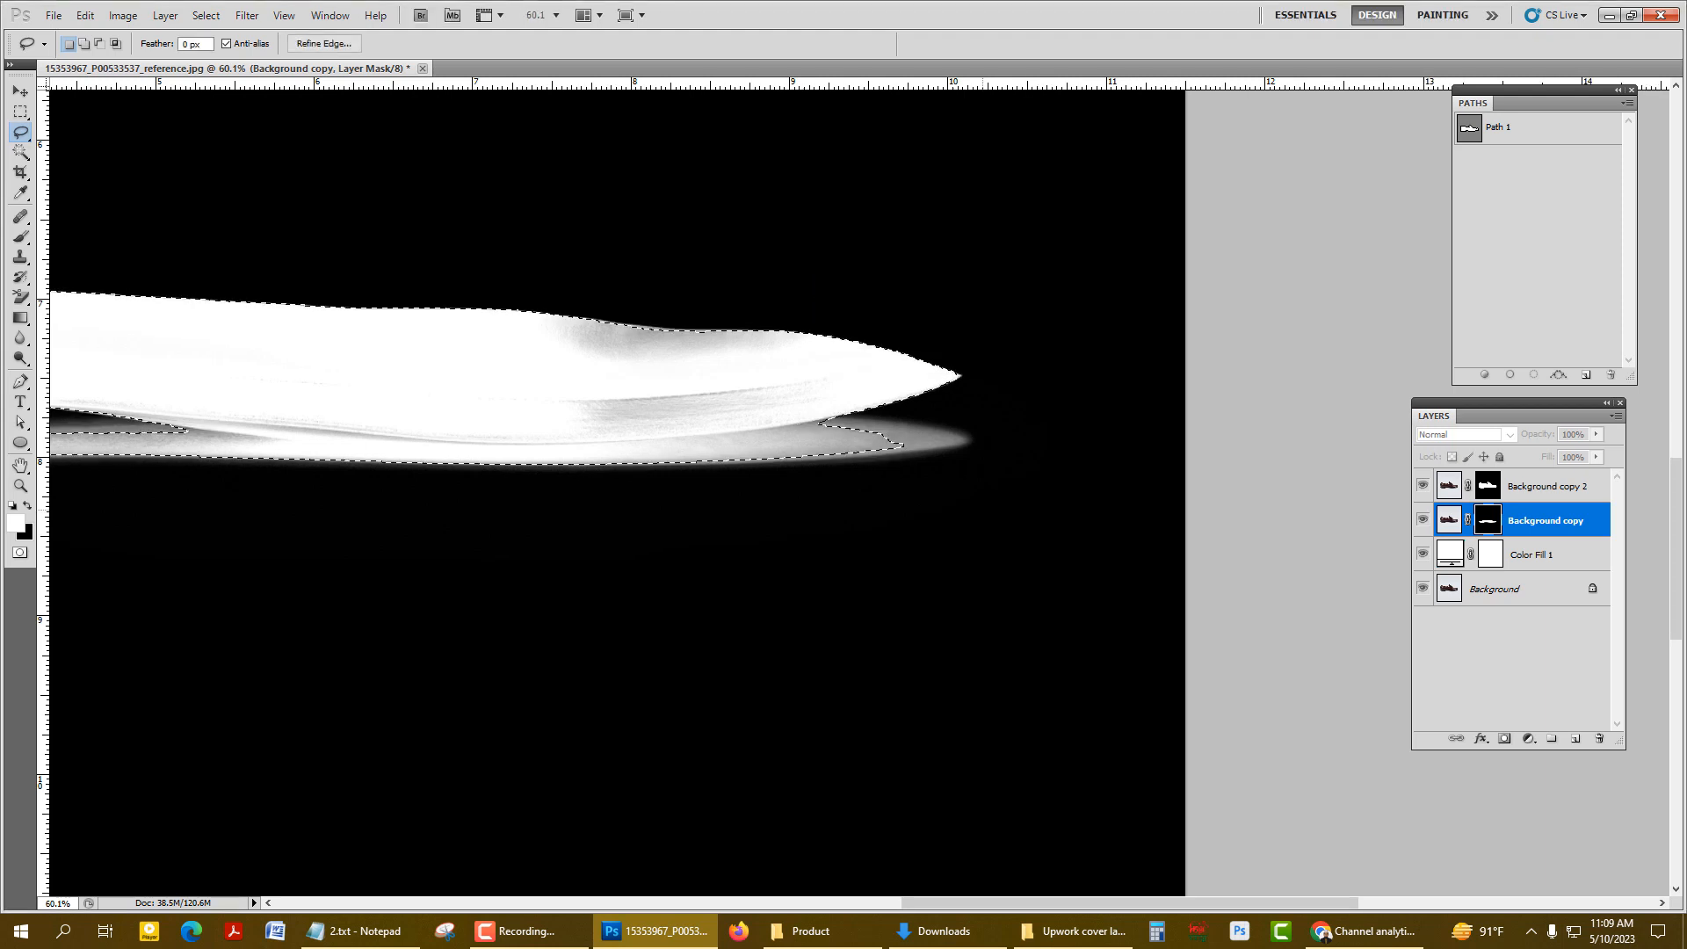
- Fill the feathered selection on the mask with white to strengthen the shadow, then deselect
scroll(821, 592, down, 3)
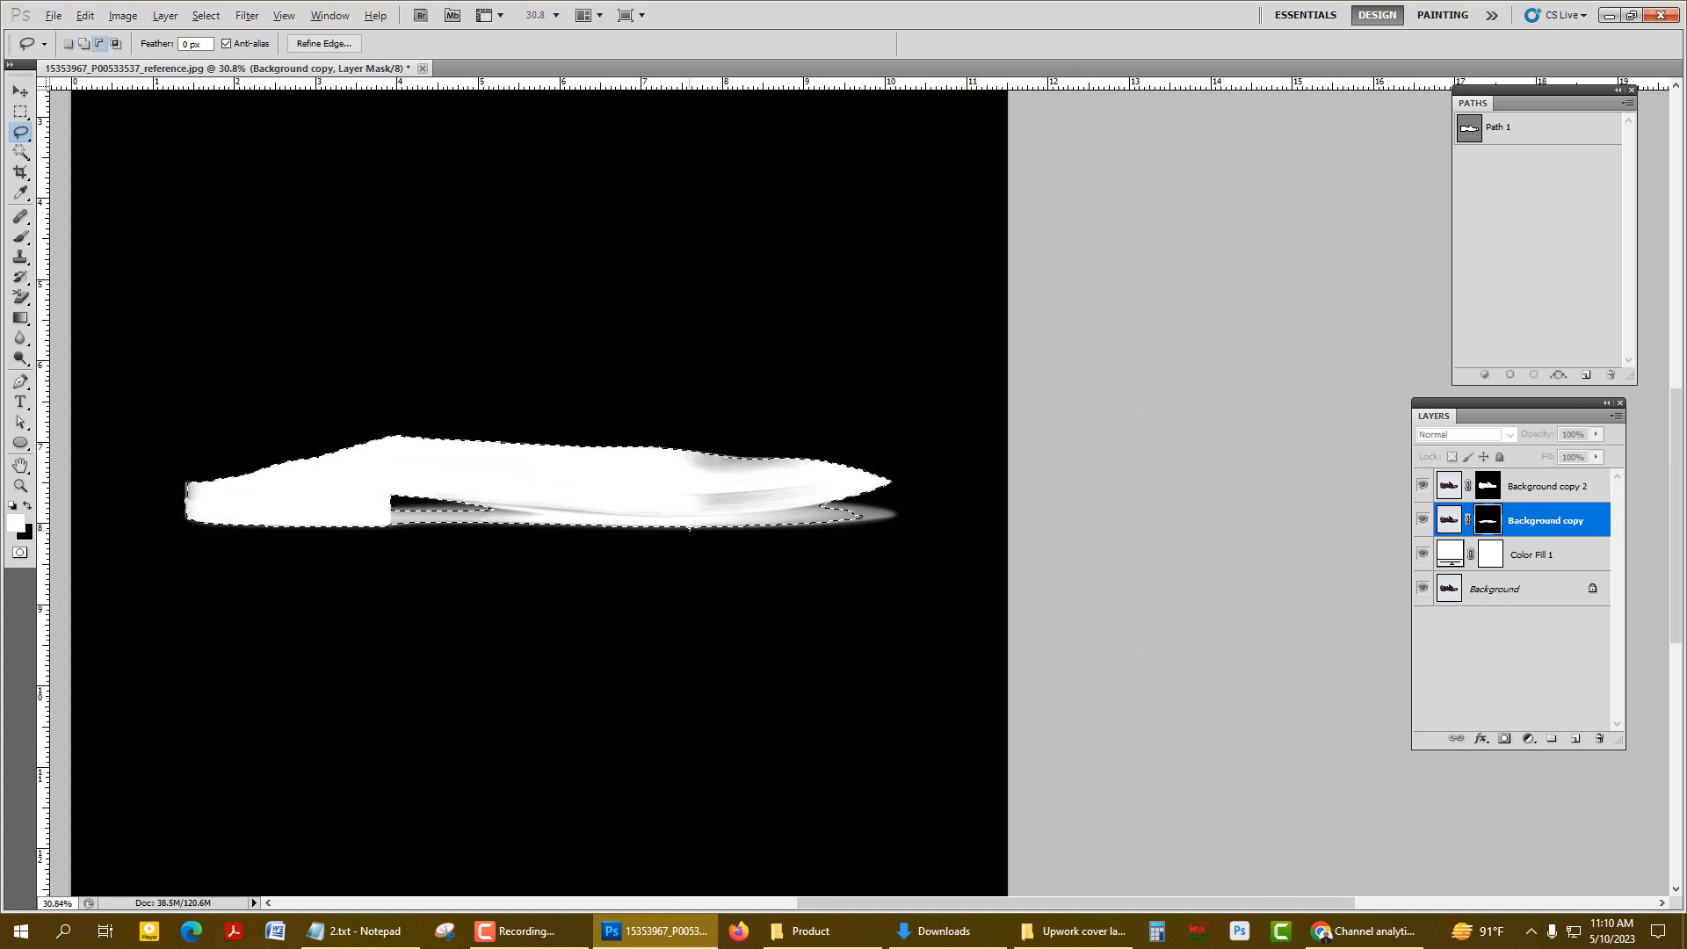
key(alt+BackSpace)
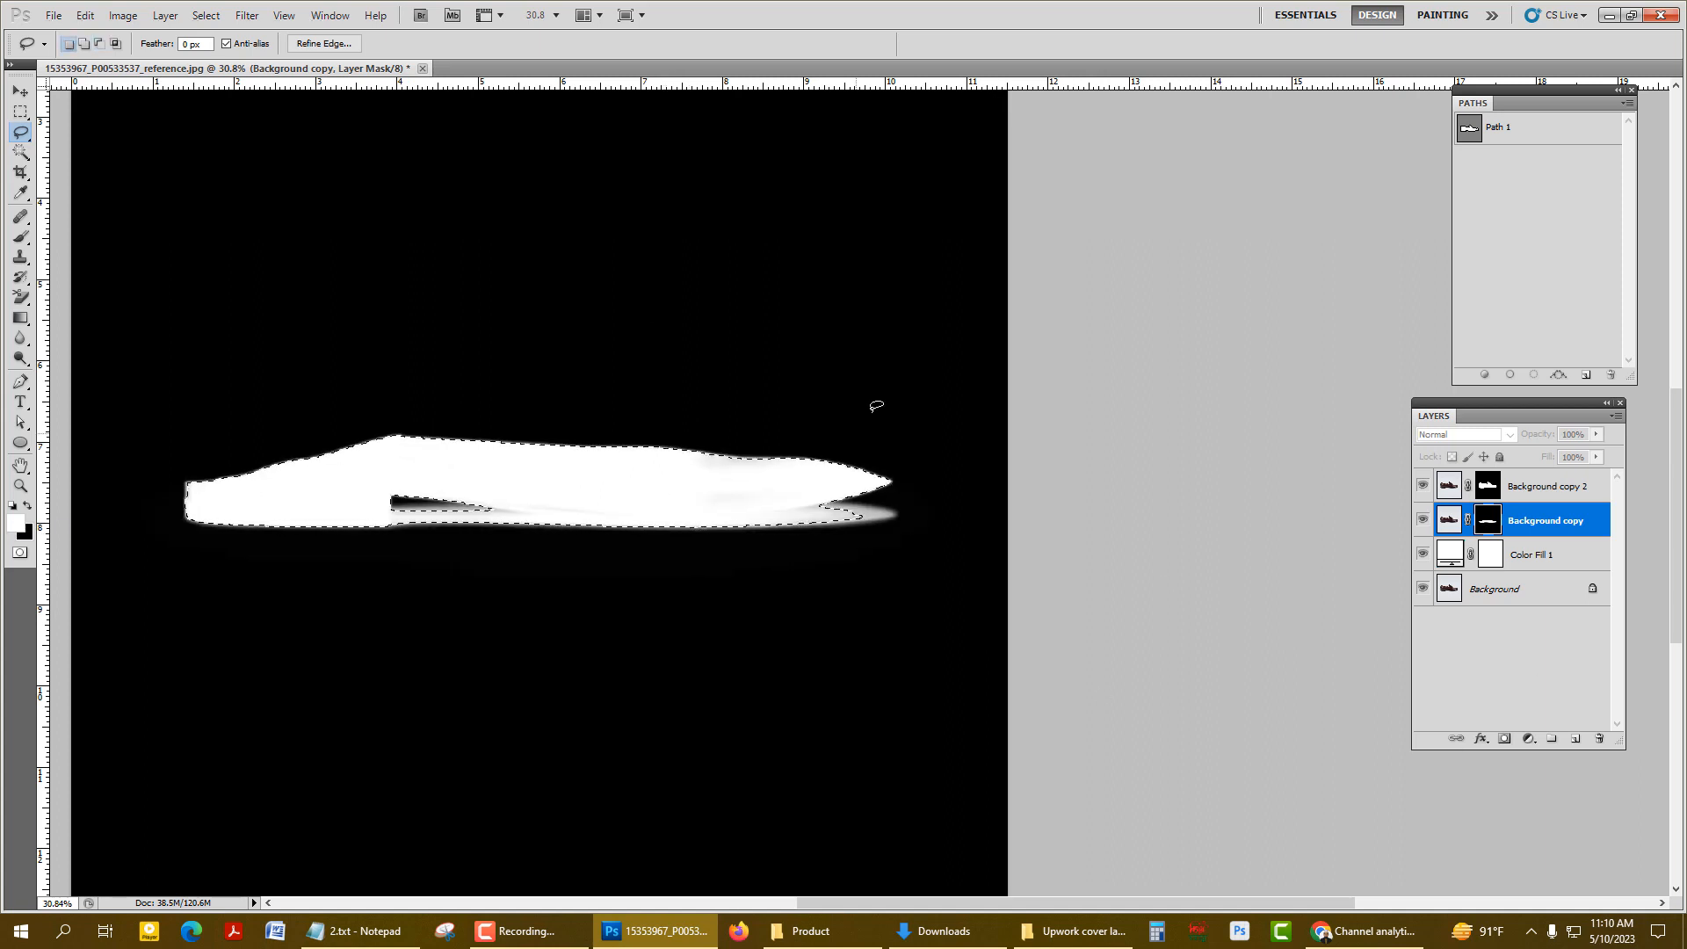
drag(776, 482, 858, 505)
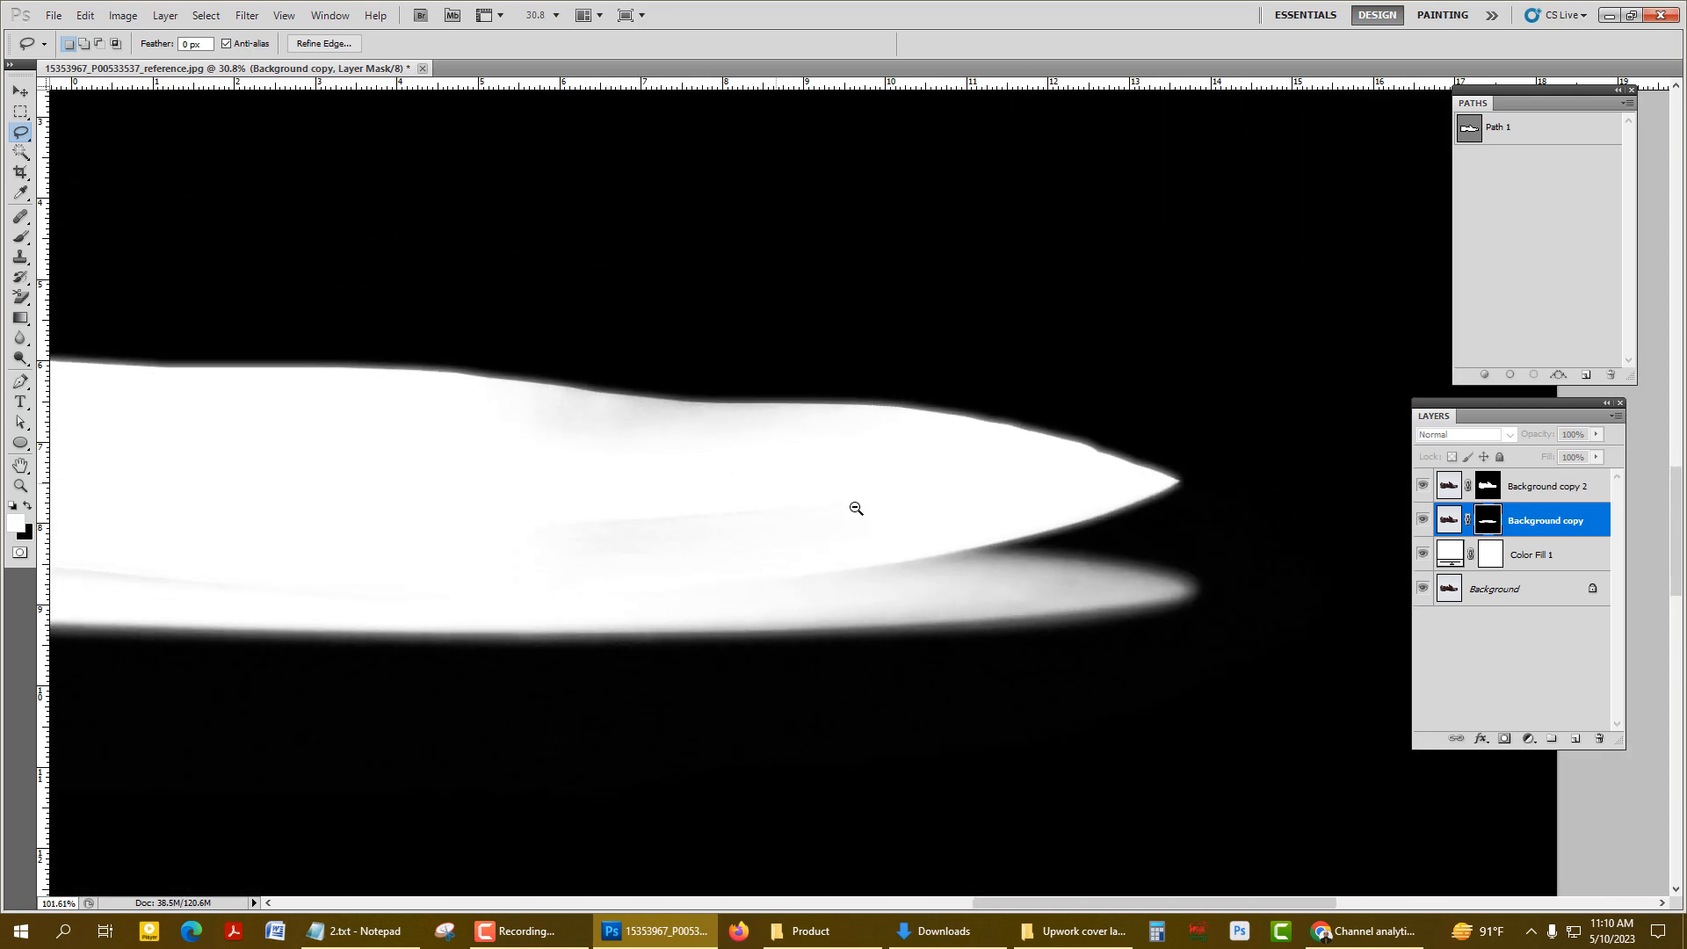
key(ctrl+d)
- Return to the full image and compare the strengthened shadow under the toe with the original Background layer
alt+click(1489, 526)
drag(1111, 456, 1064, 423)
alt+click(1424, 588)
alt+click(1424, 588)
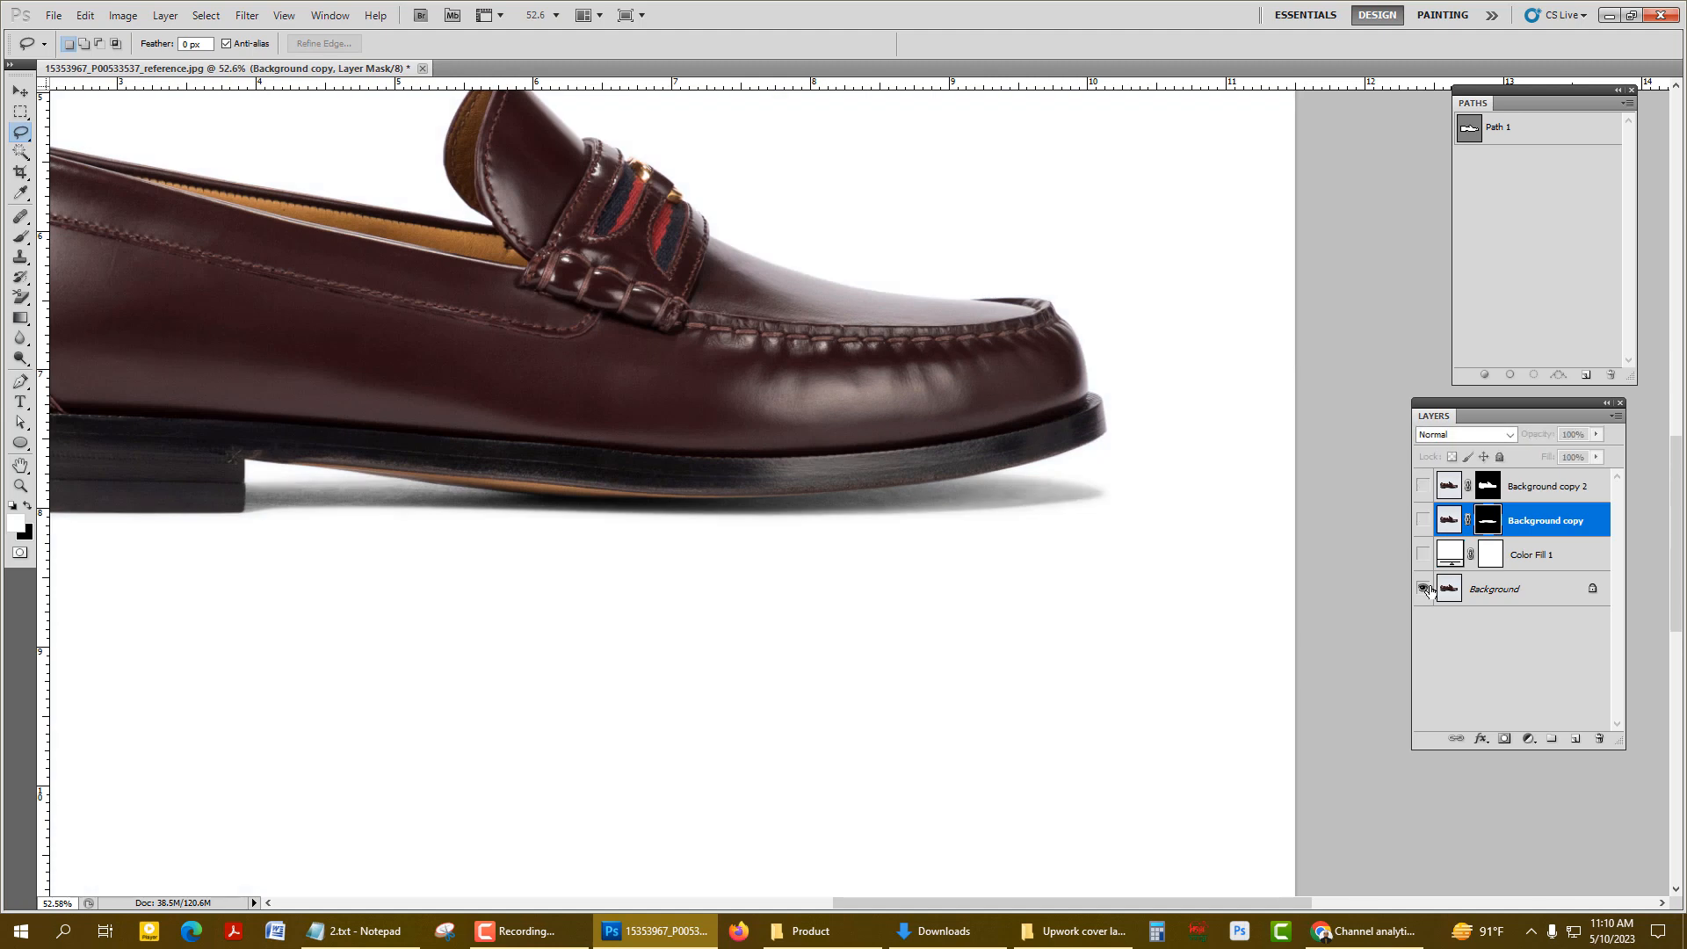
alt+click(1424, 588)
alt+click(1424, 588)
alt+click(1425, 588)
alt+click(1424, 588)
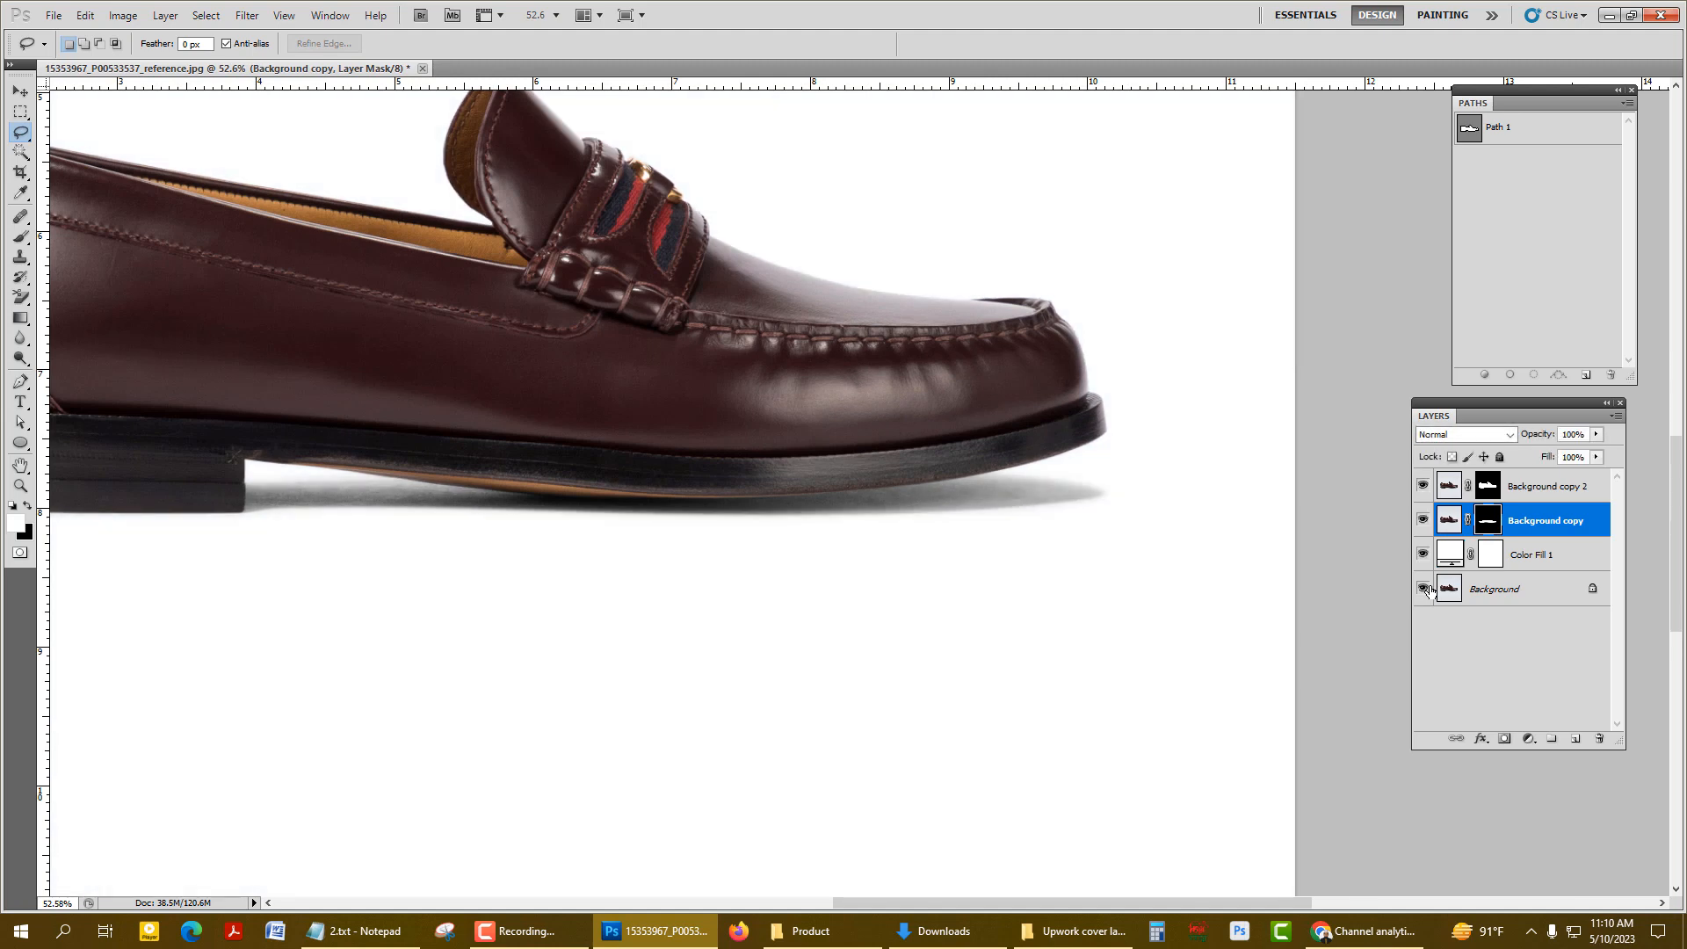
alt+click(1425, 587)
alt+click(1424, 588)
scroll(1047, 572, up, 4)
scroll(957, 437, up, 1)
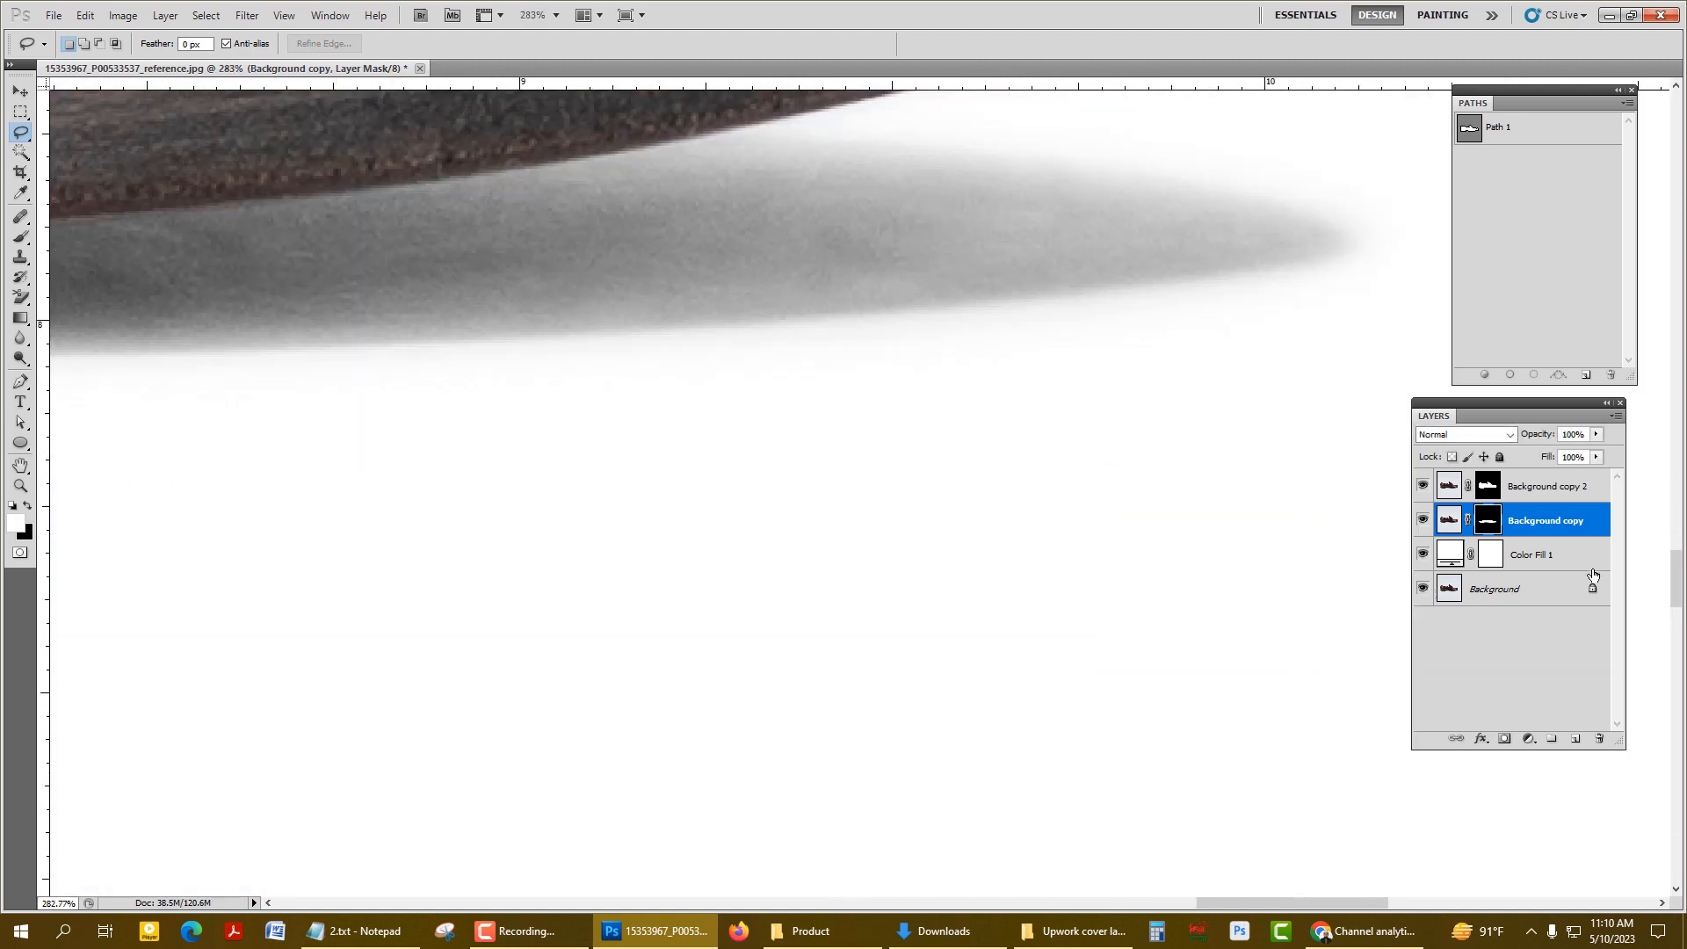
- Display the Background copy mask alone and examine the dark area around the toe shadow for leftover grey
alt+click(1488, 519)
scroll(1062, 527, up, 1)
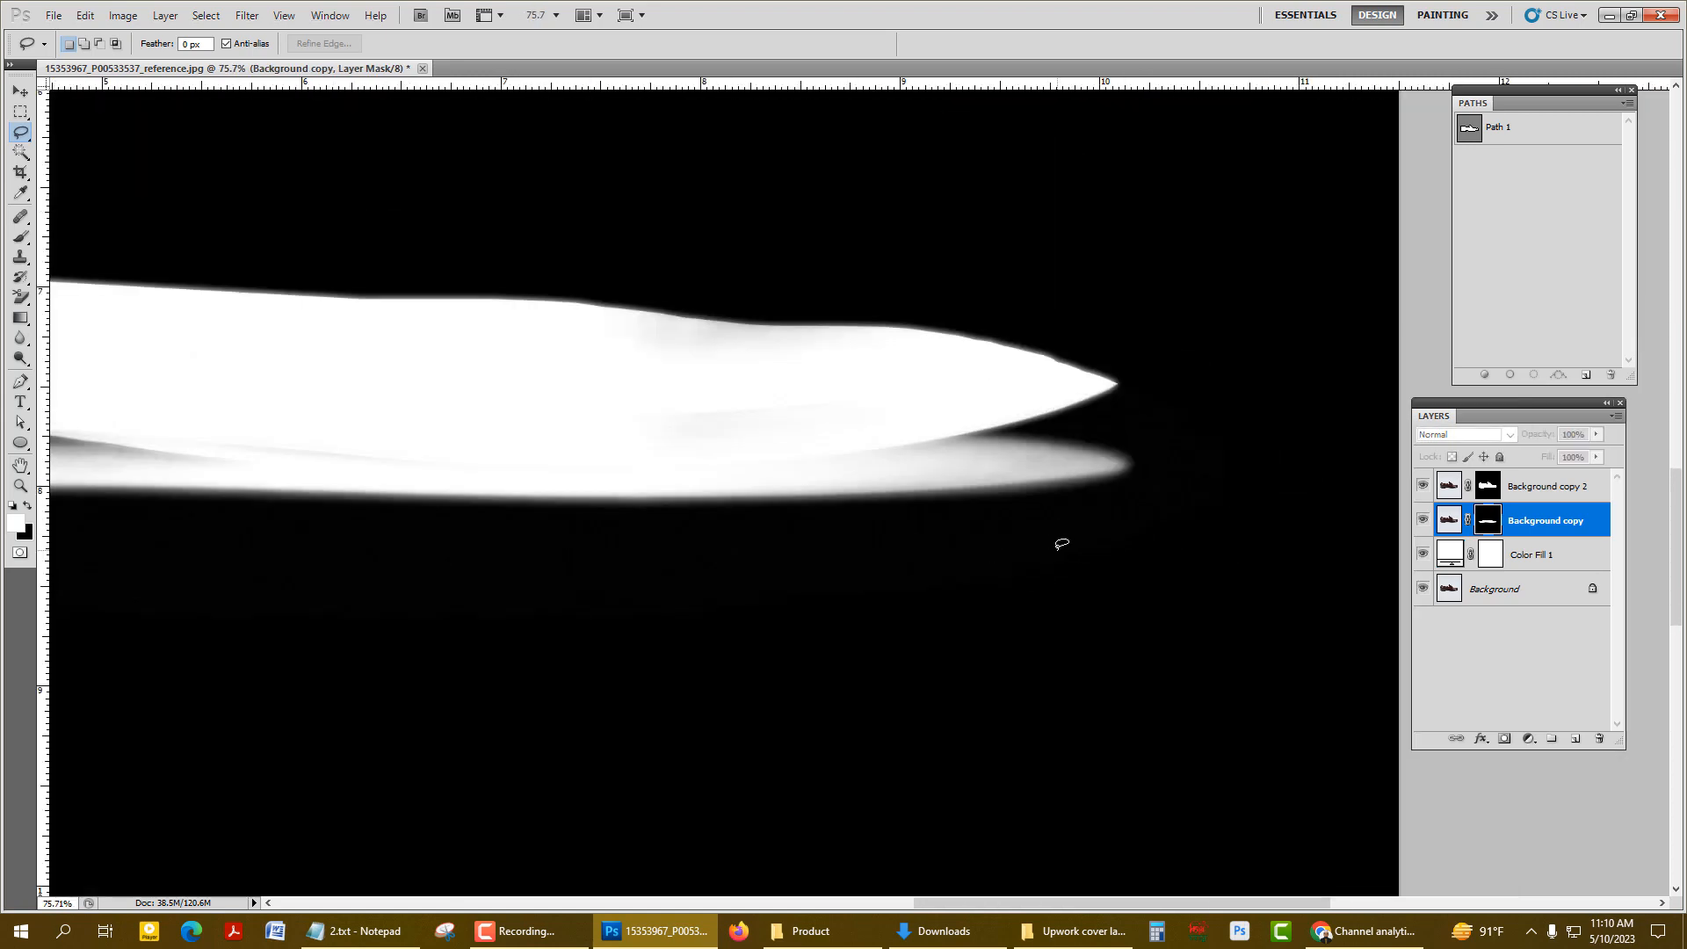
scroll(1069, 283, down, 5)
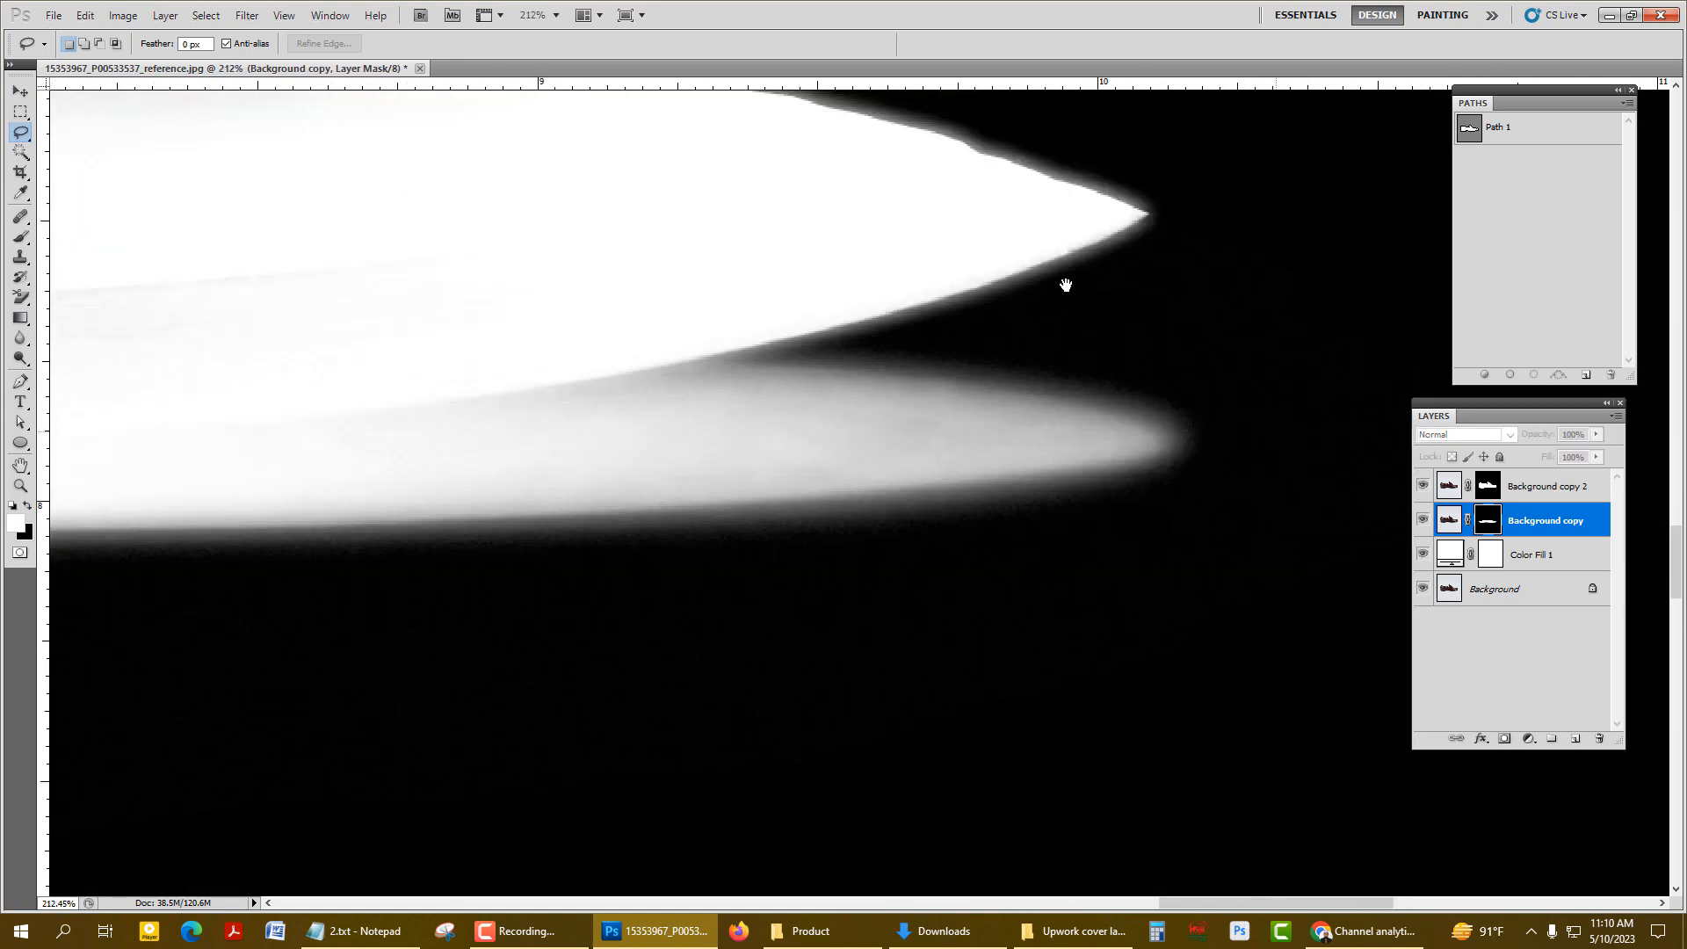
drag(1066, 283, 799, 114)
scroll(674, 467, up, 8)
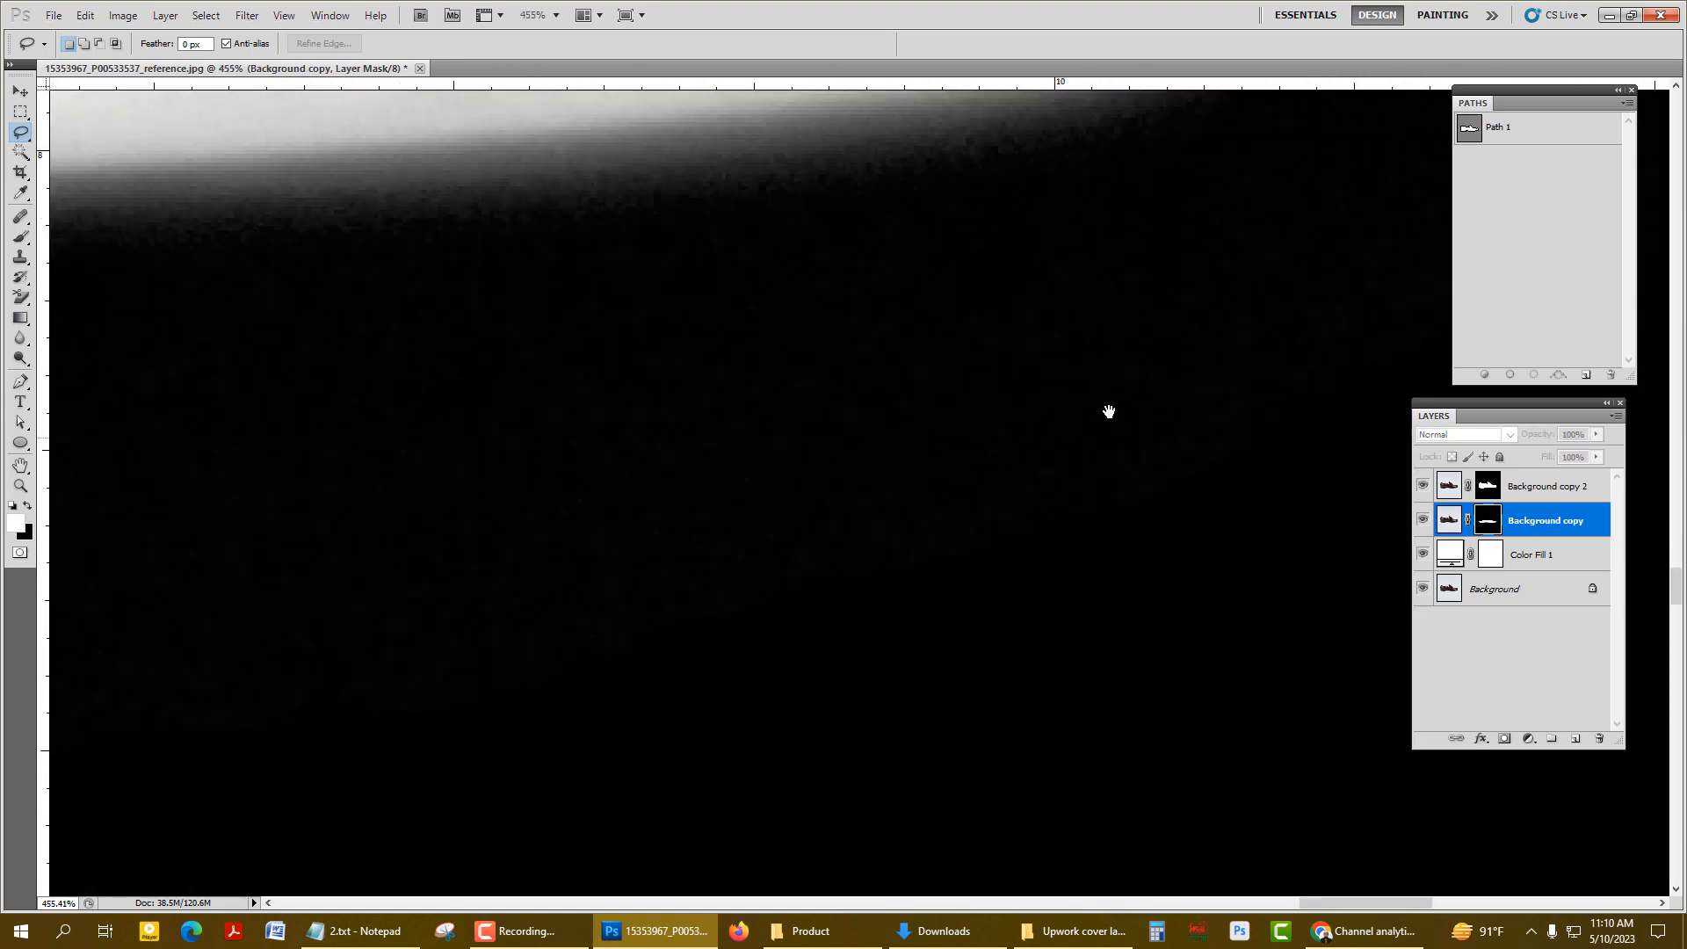
drag(1109, 412, 957, 647)
scroll(1020, 483, down, 4)
scroll(1110, 333, up, 3)
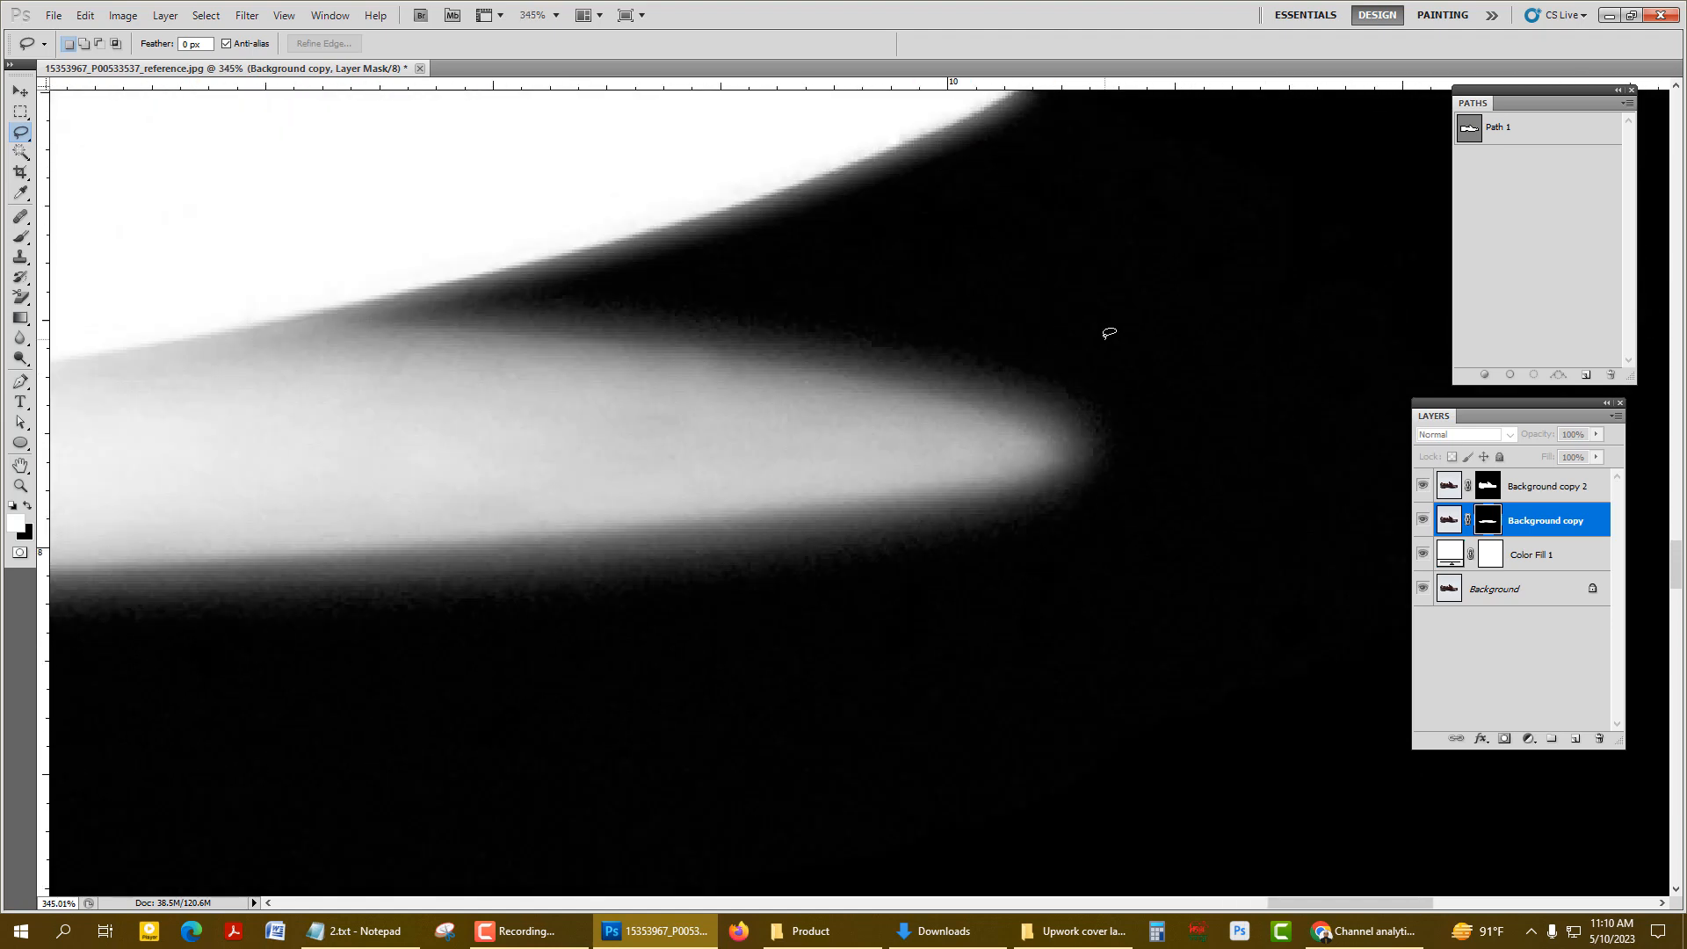
- Apply Levels to the Background copy mask with the black input level set to 3
key(ctrl+l)
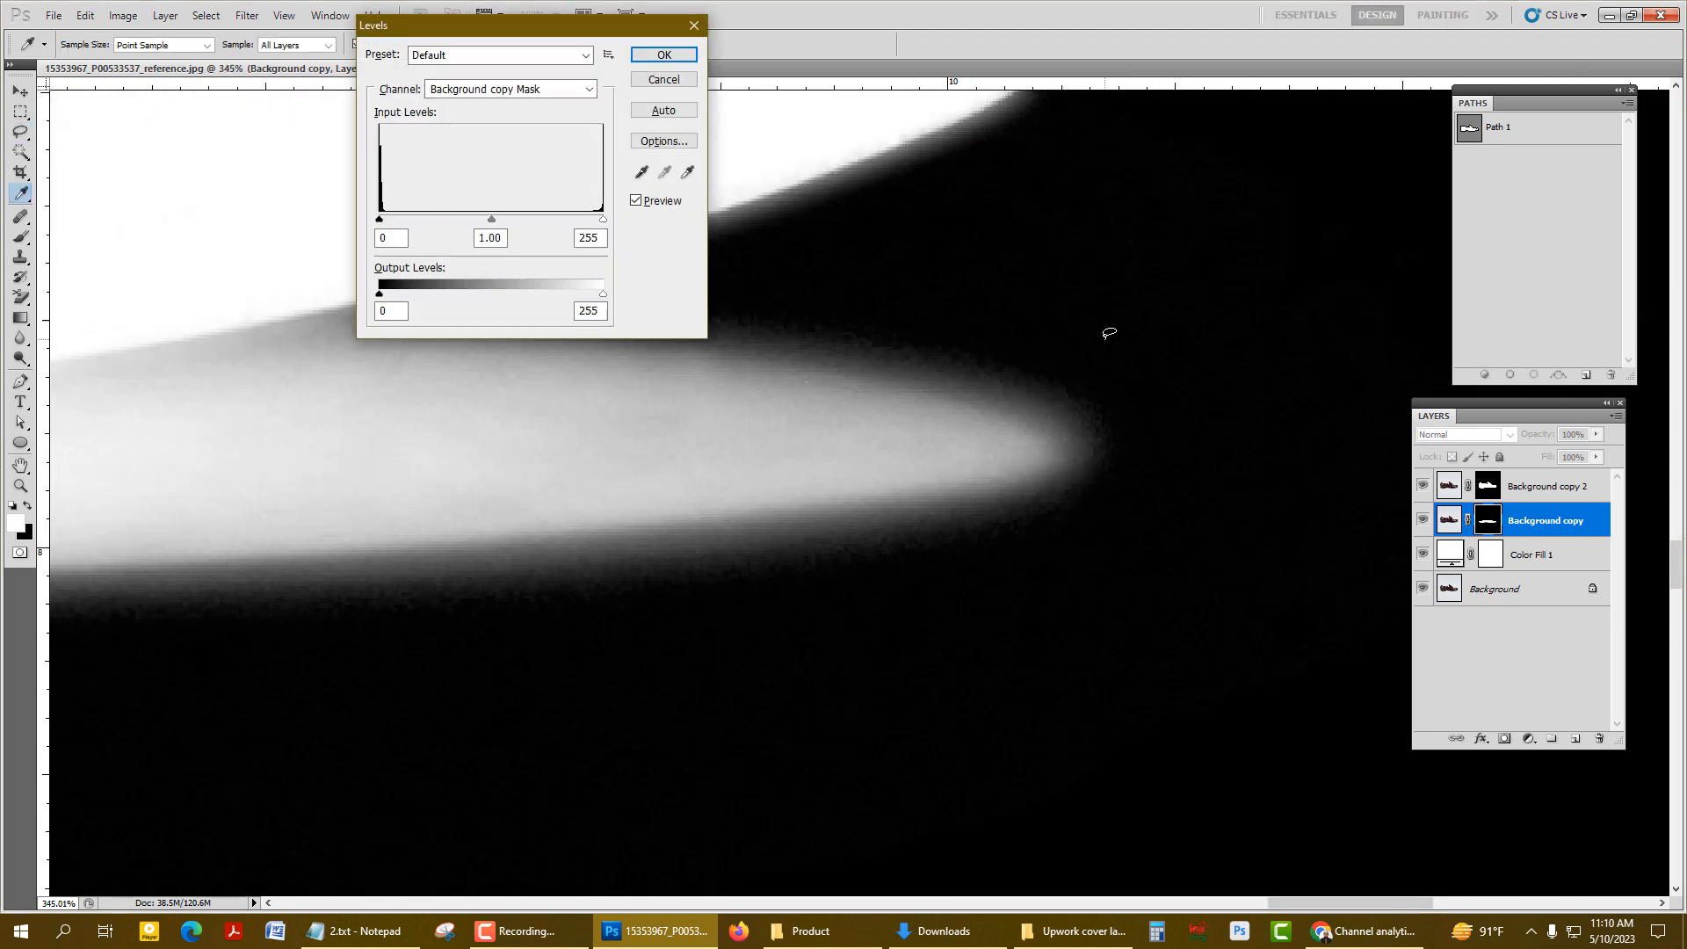
drag(1021, 583, 939, 425)
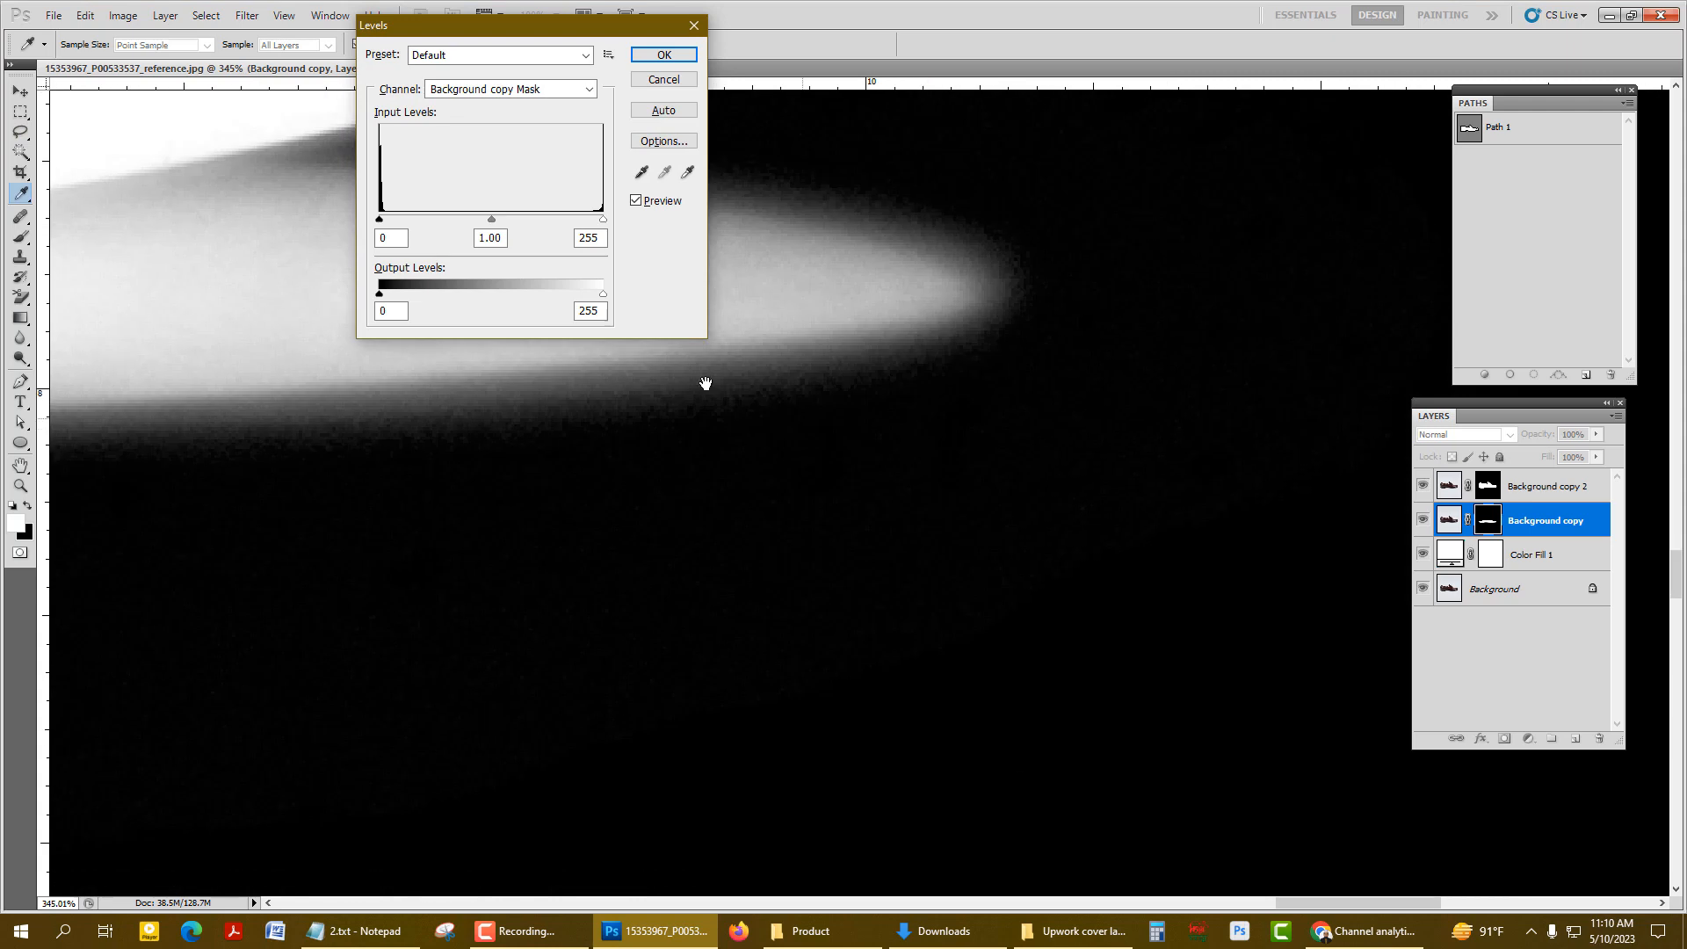
drag(383, 219, 380, 219)
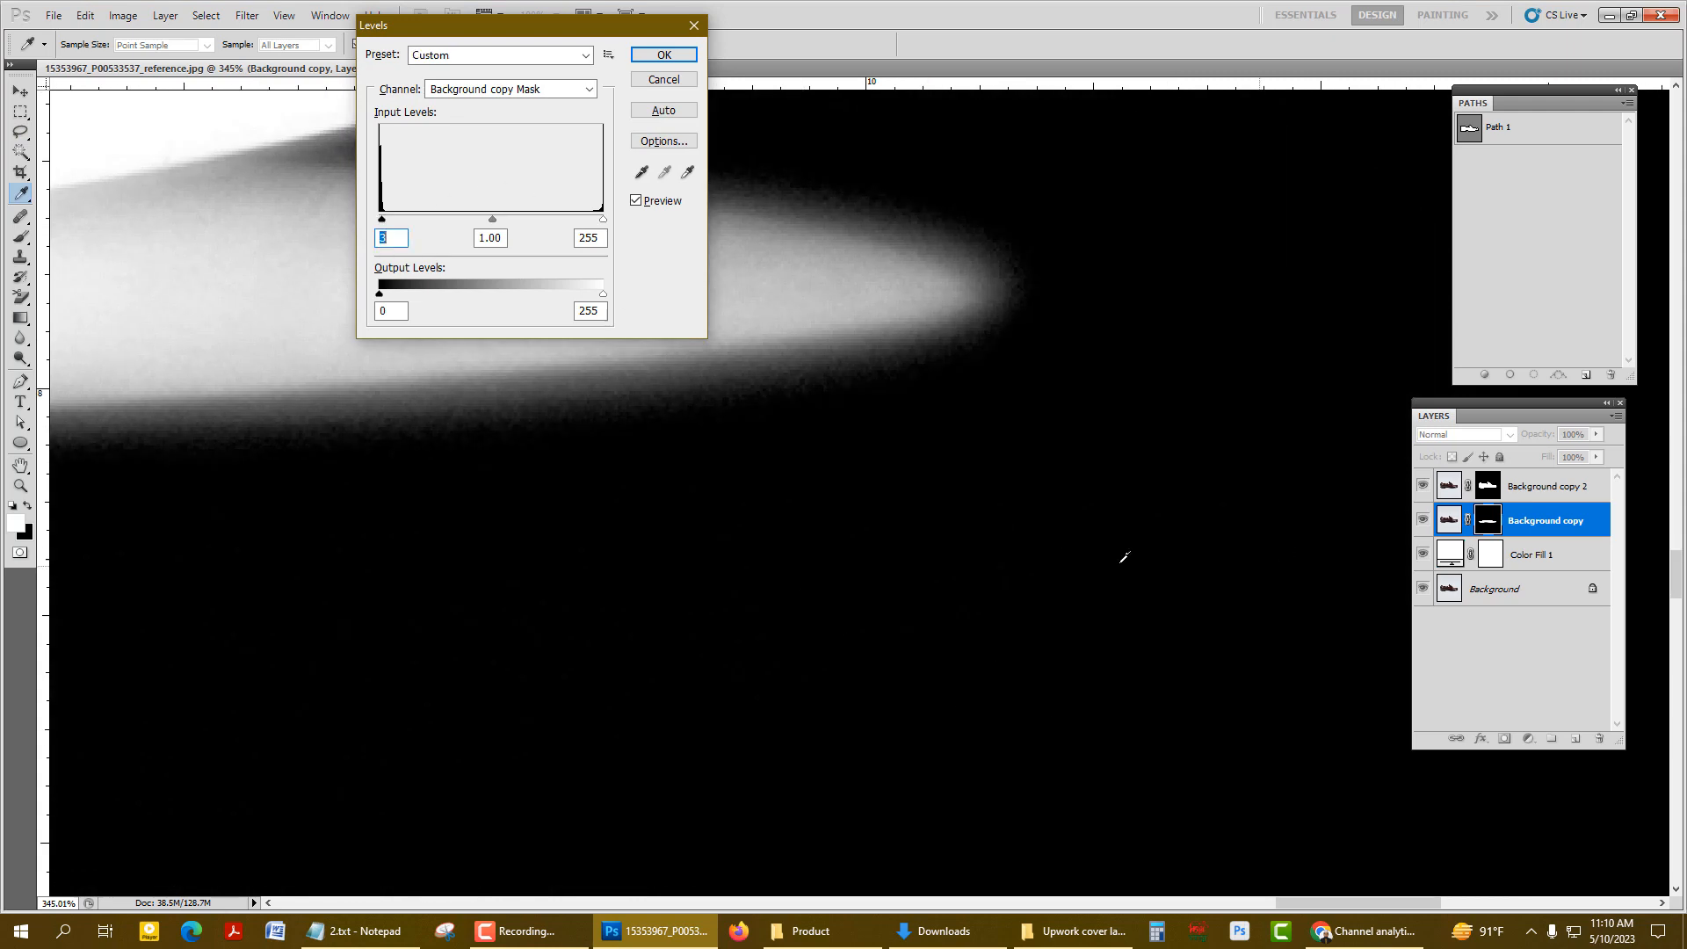
click(640, 207)
key(Return)
- Inspect the cleaned mask from toe to heel, then return to the full image and check the shadow
scroll(700, 460, down, 5)
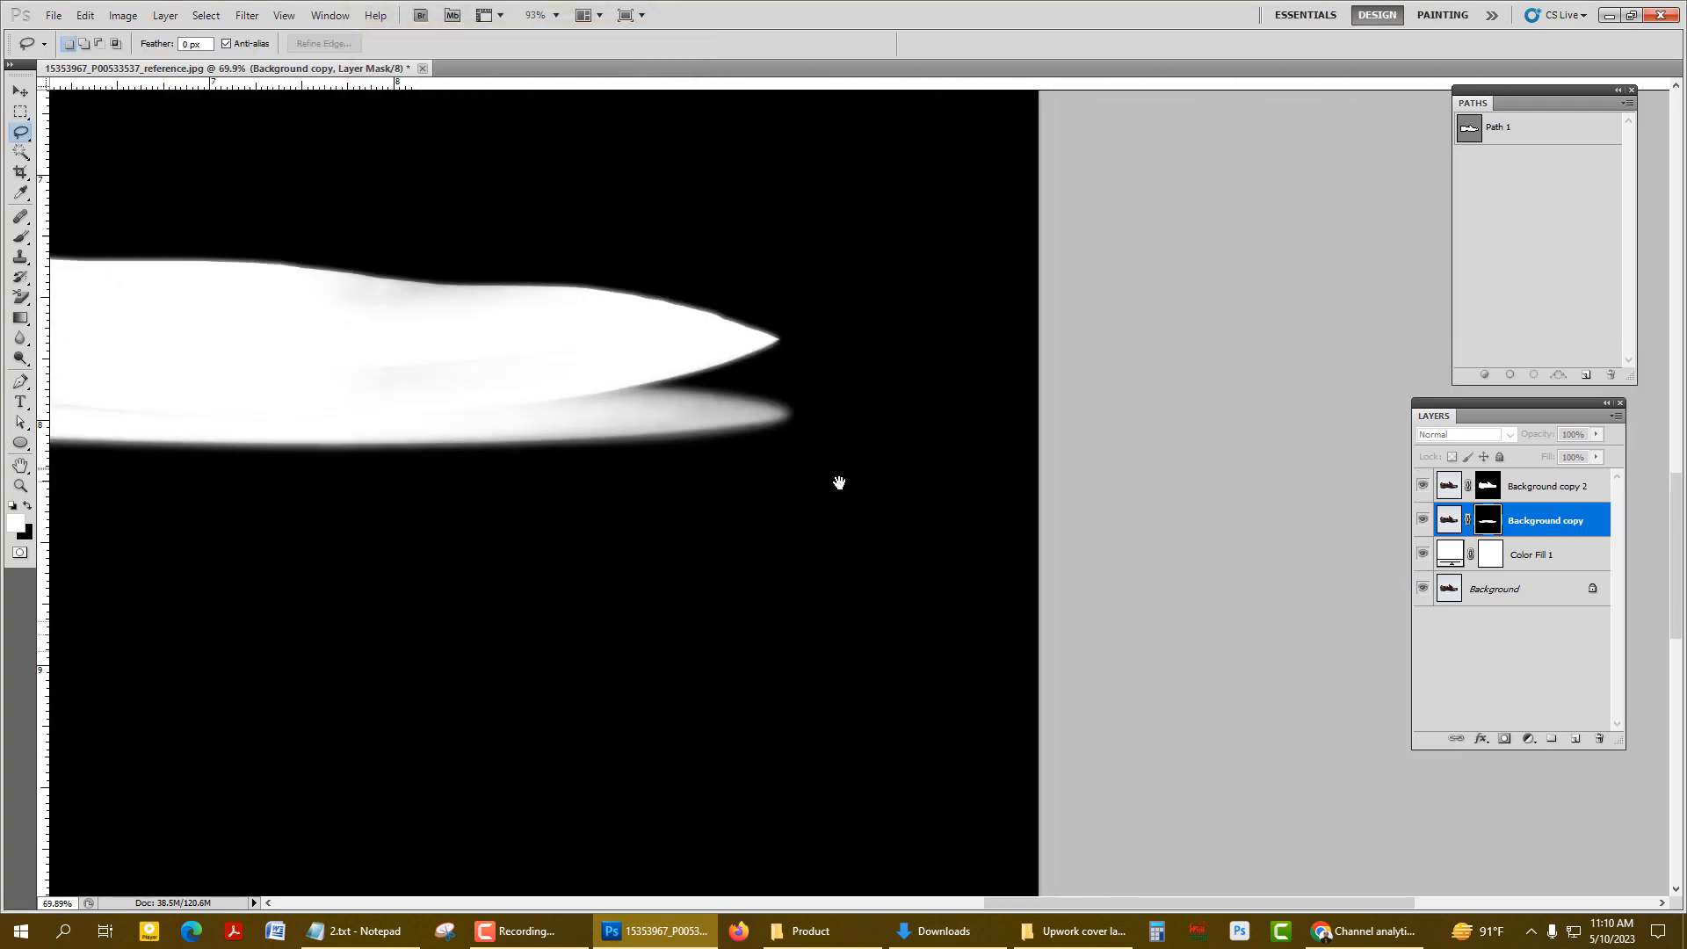
scroll(552, 430, up, 6)
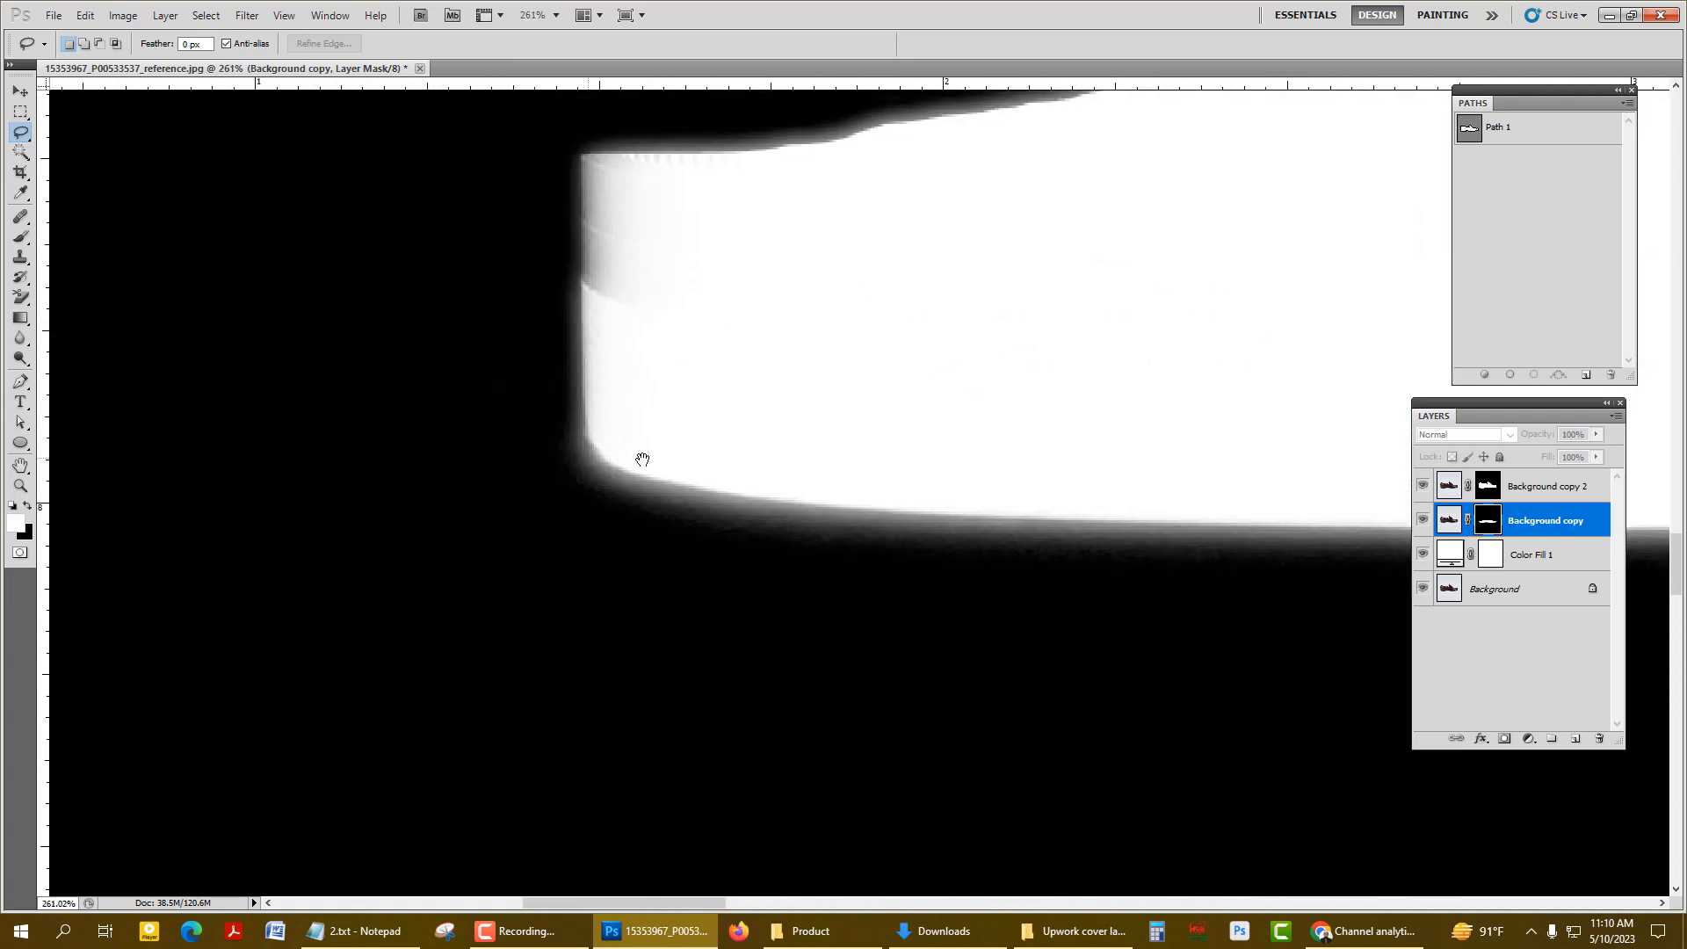
scroll(450, 433, down, 3)
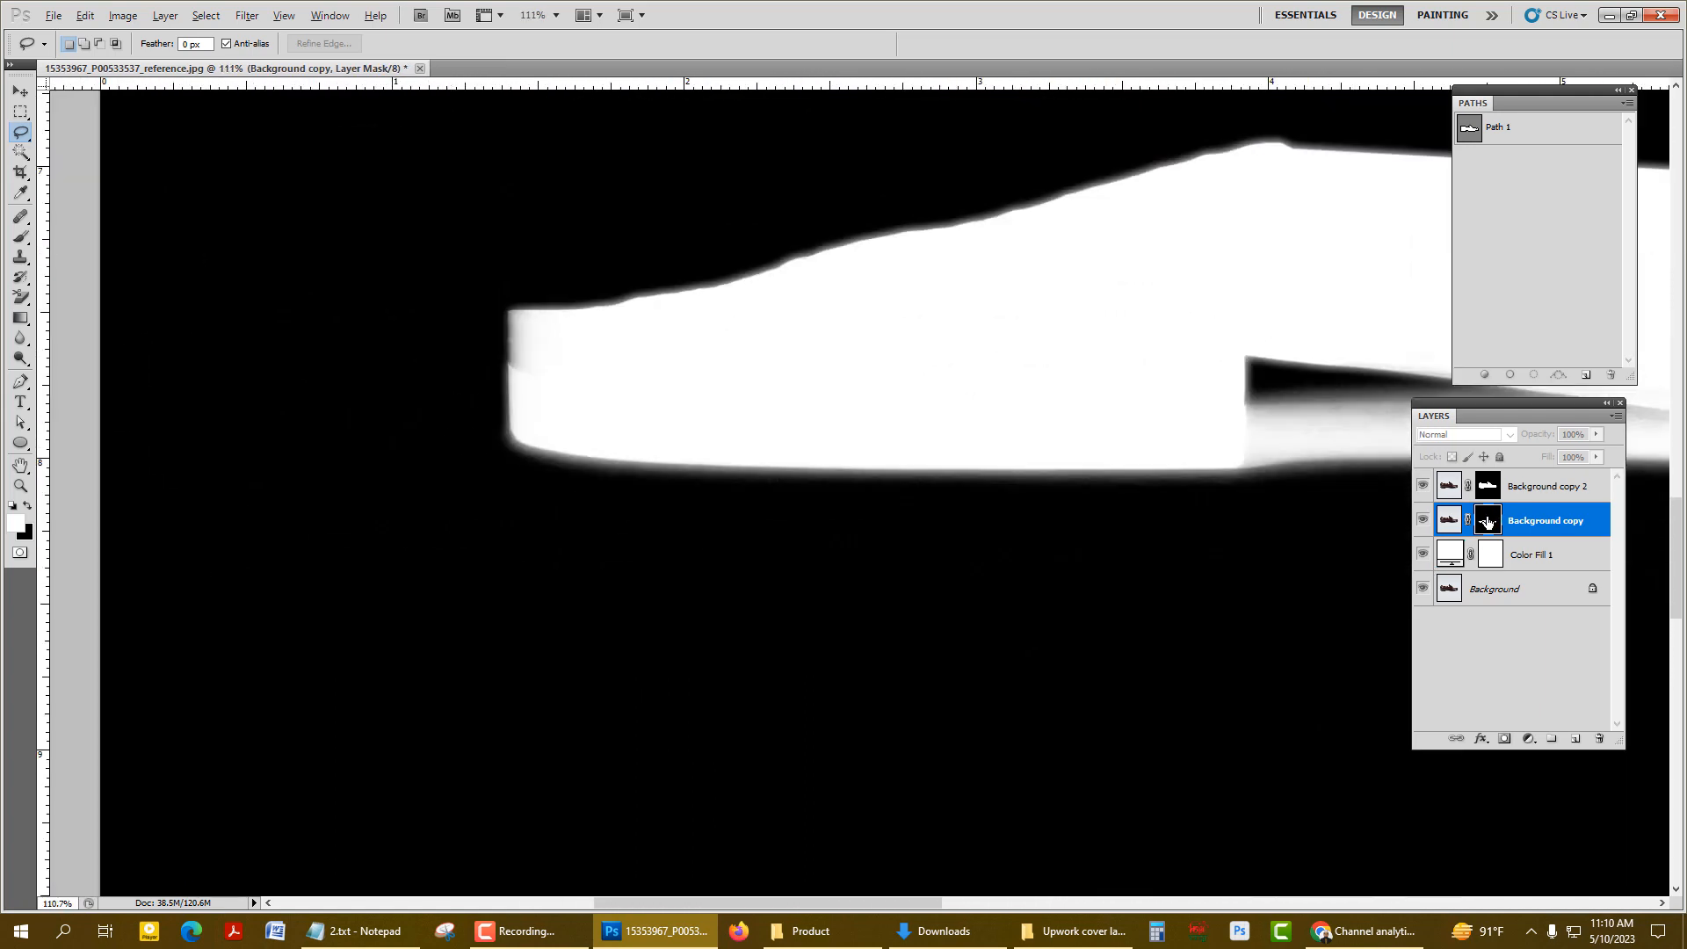
alt+click(1491, 523)
scroll(868, 480, down, 3)
scroll(868, 480, right, 3)
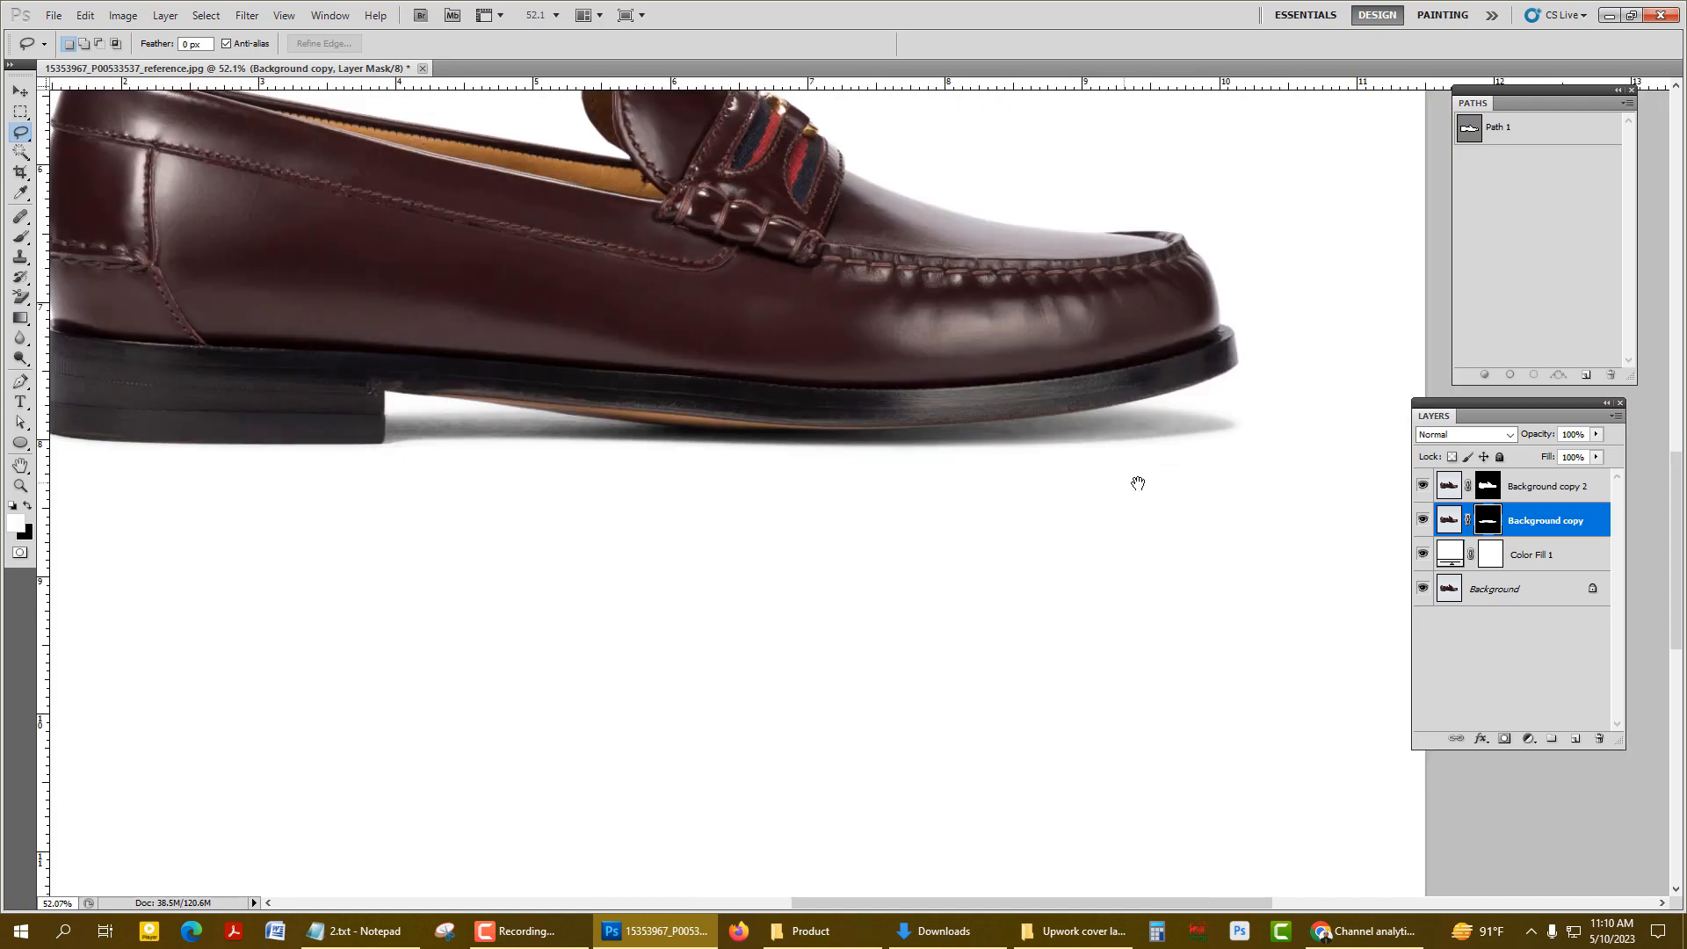
scroll(1195, 475, up, 2)
- Target the Background copy layer's image instead of its mask and set its Hue/Saturation saturation to -100
click(1447, 520)
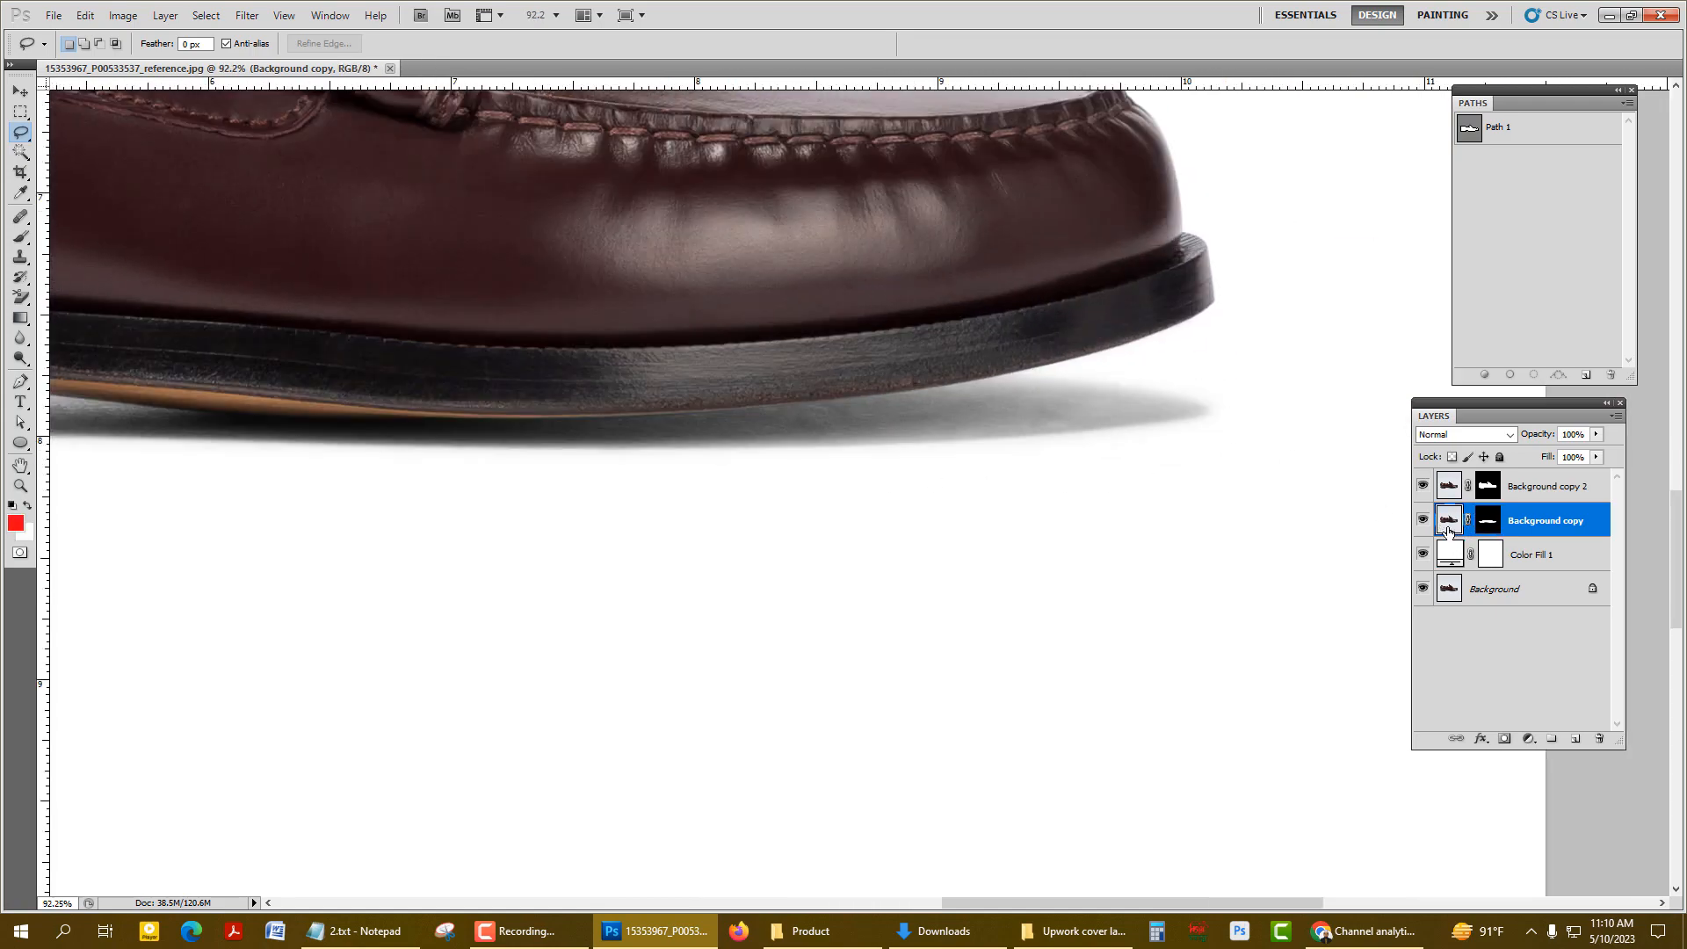
scroll(800, 534, up, 4)
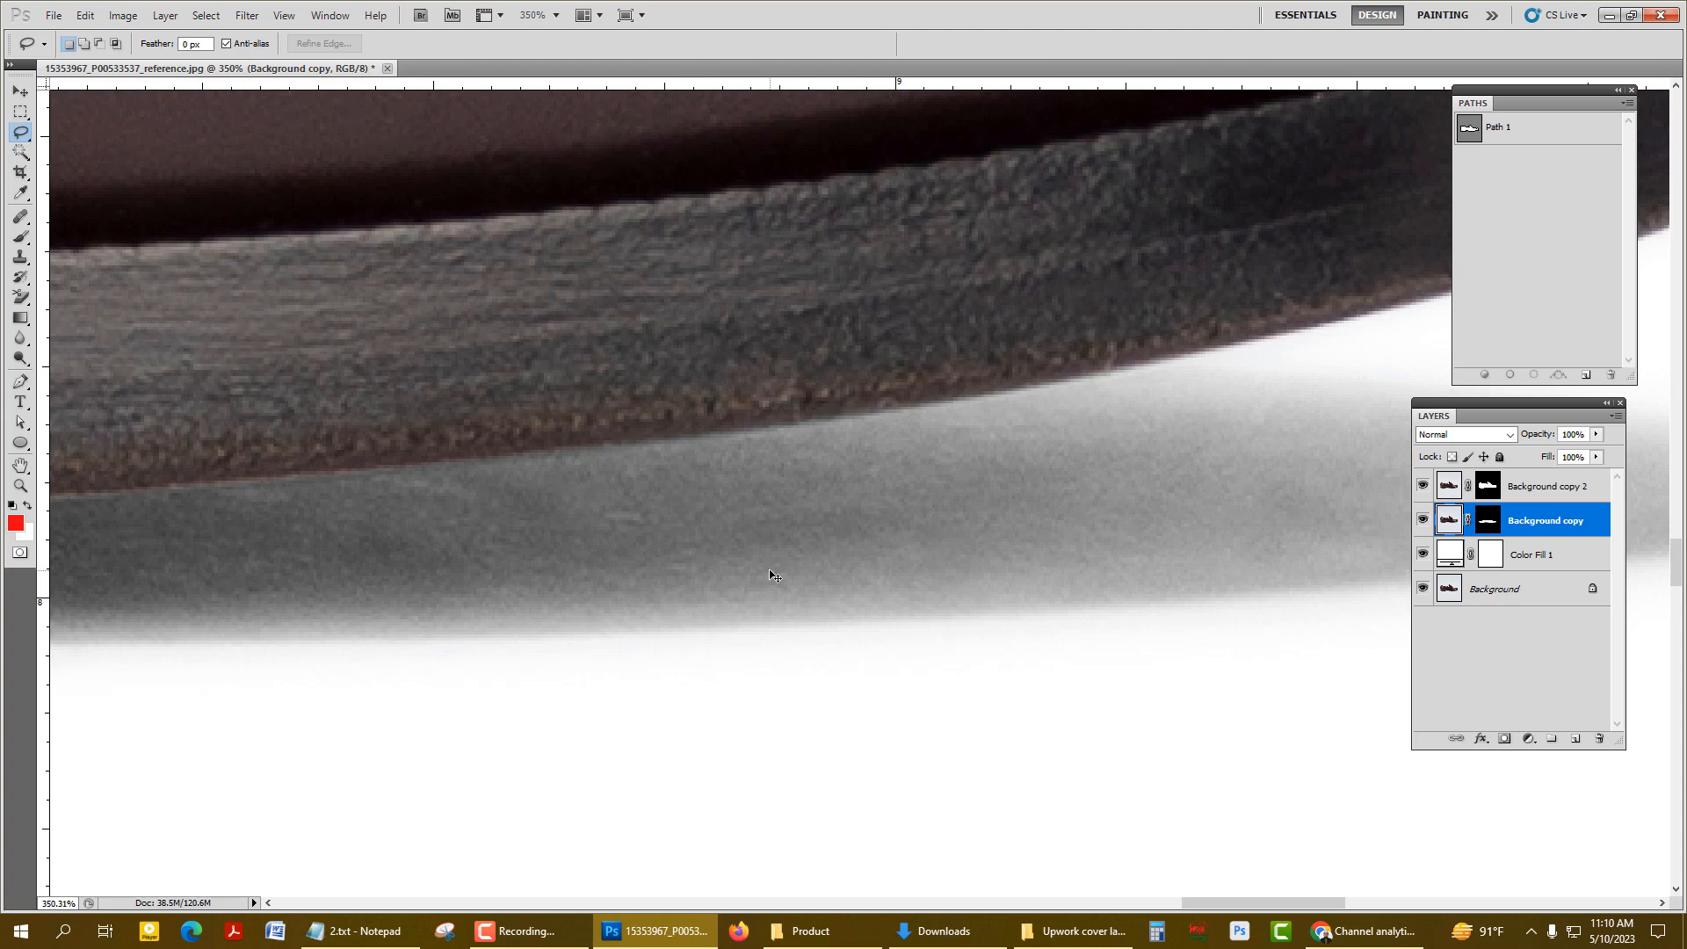
key(ctrl+u)
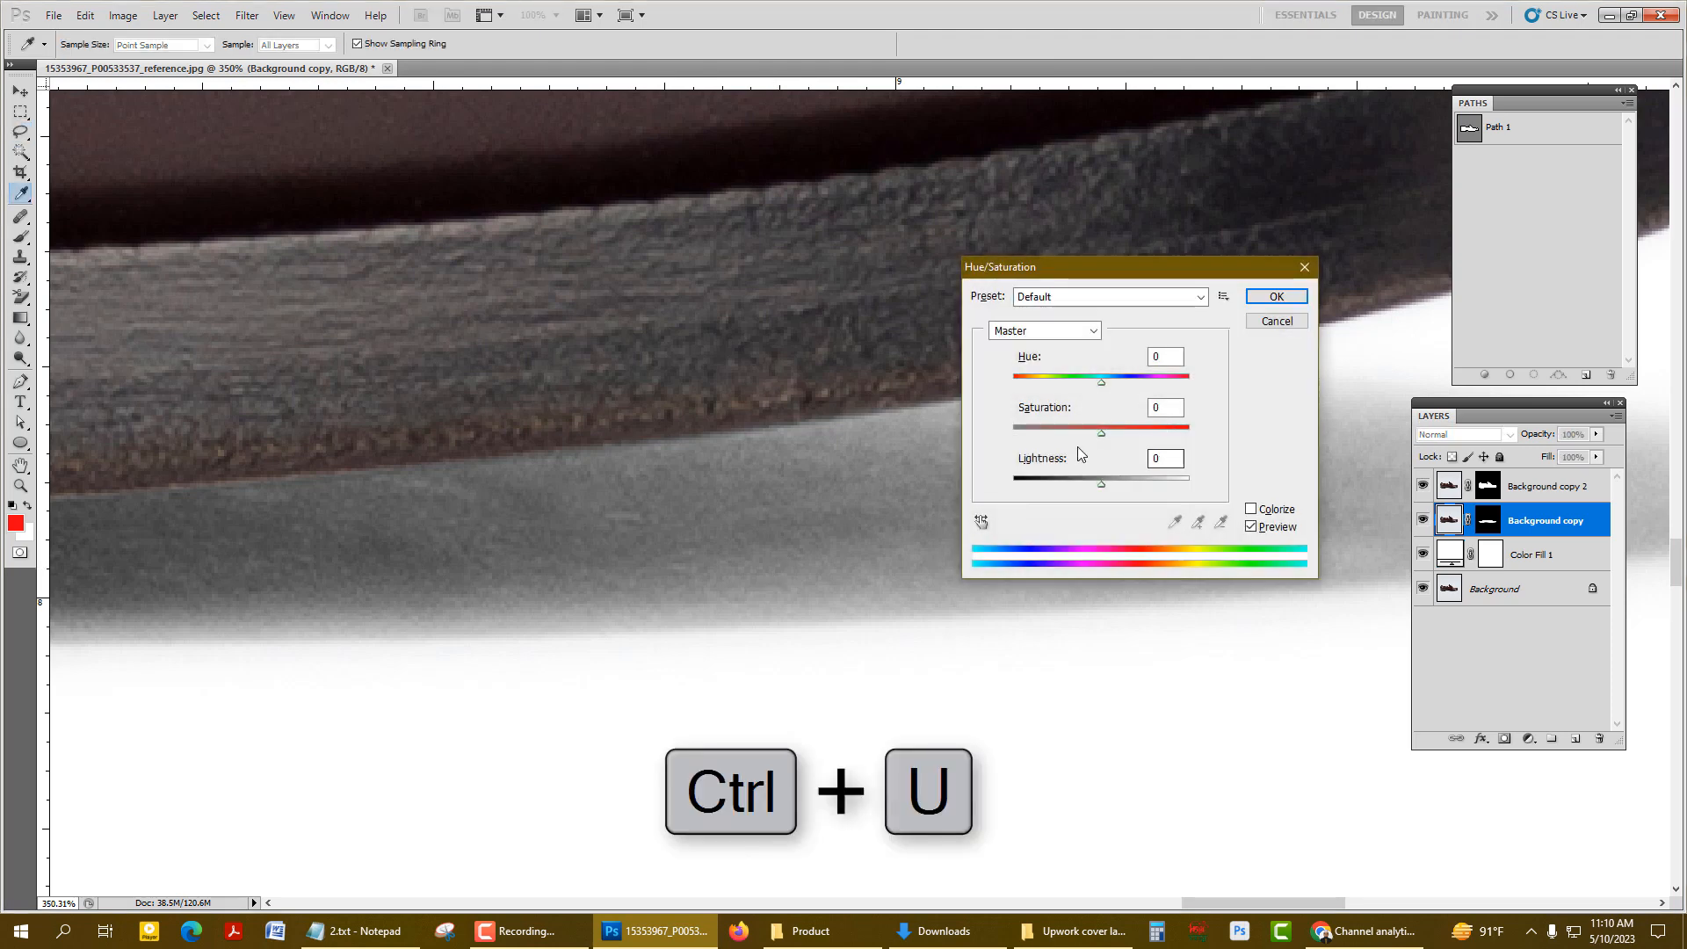
drag(1101, 432, 938, 439)
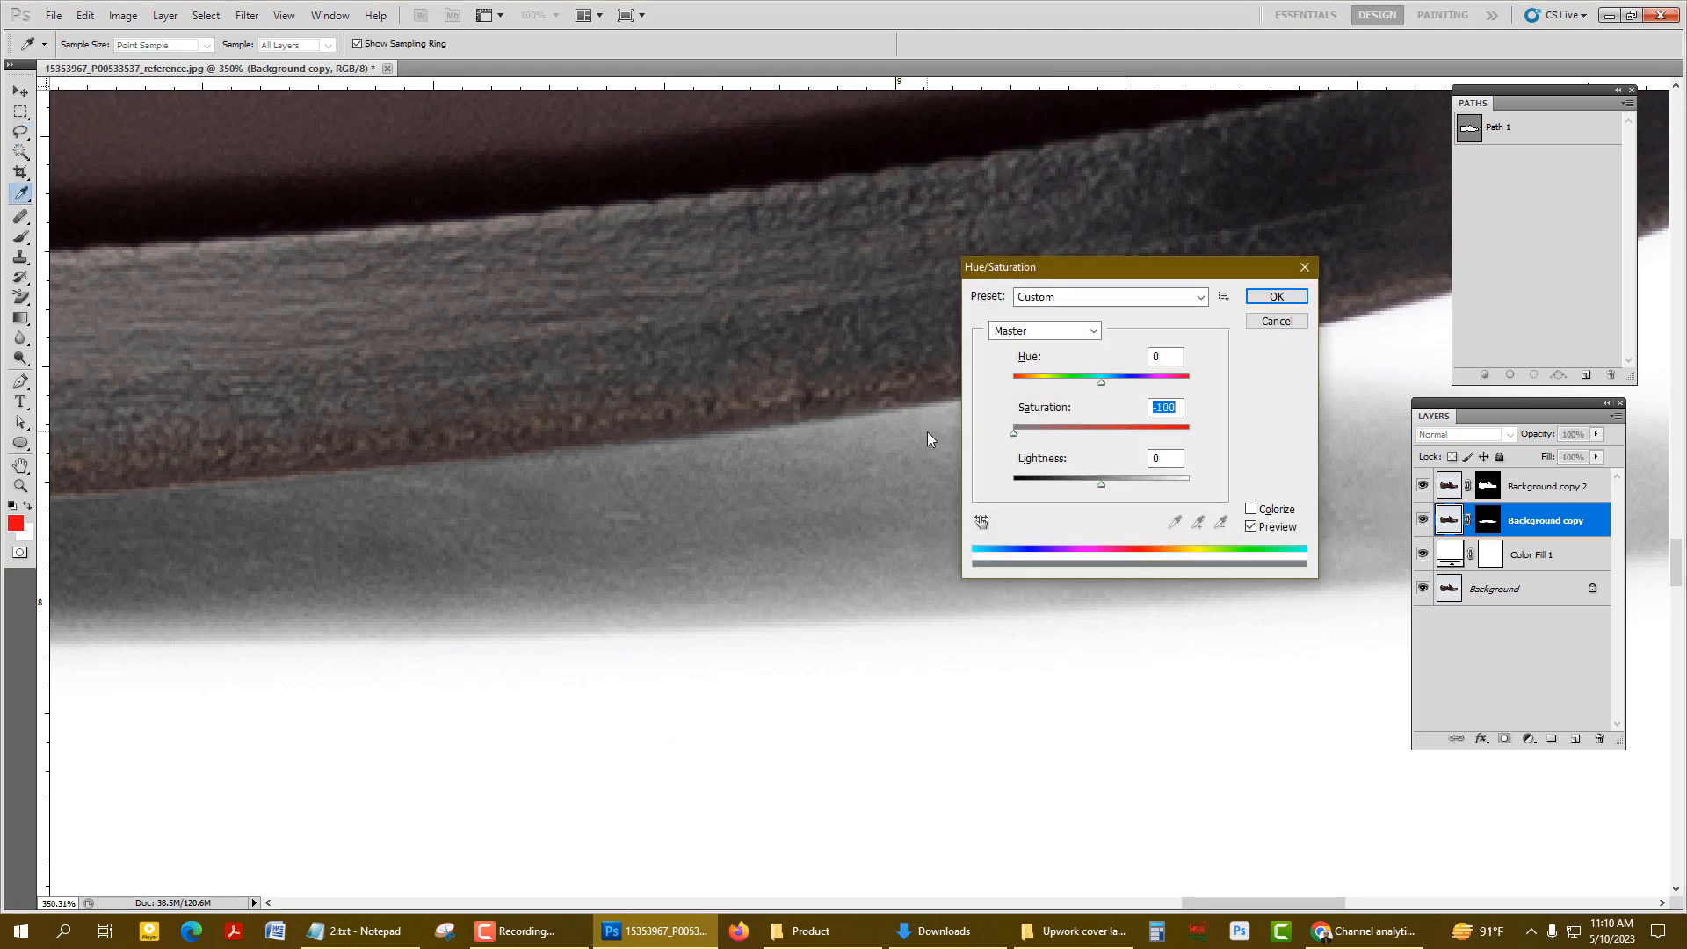
click(1276, 296)
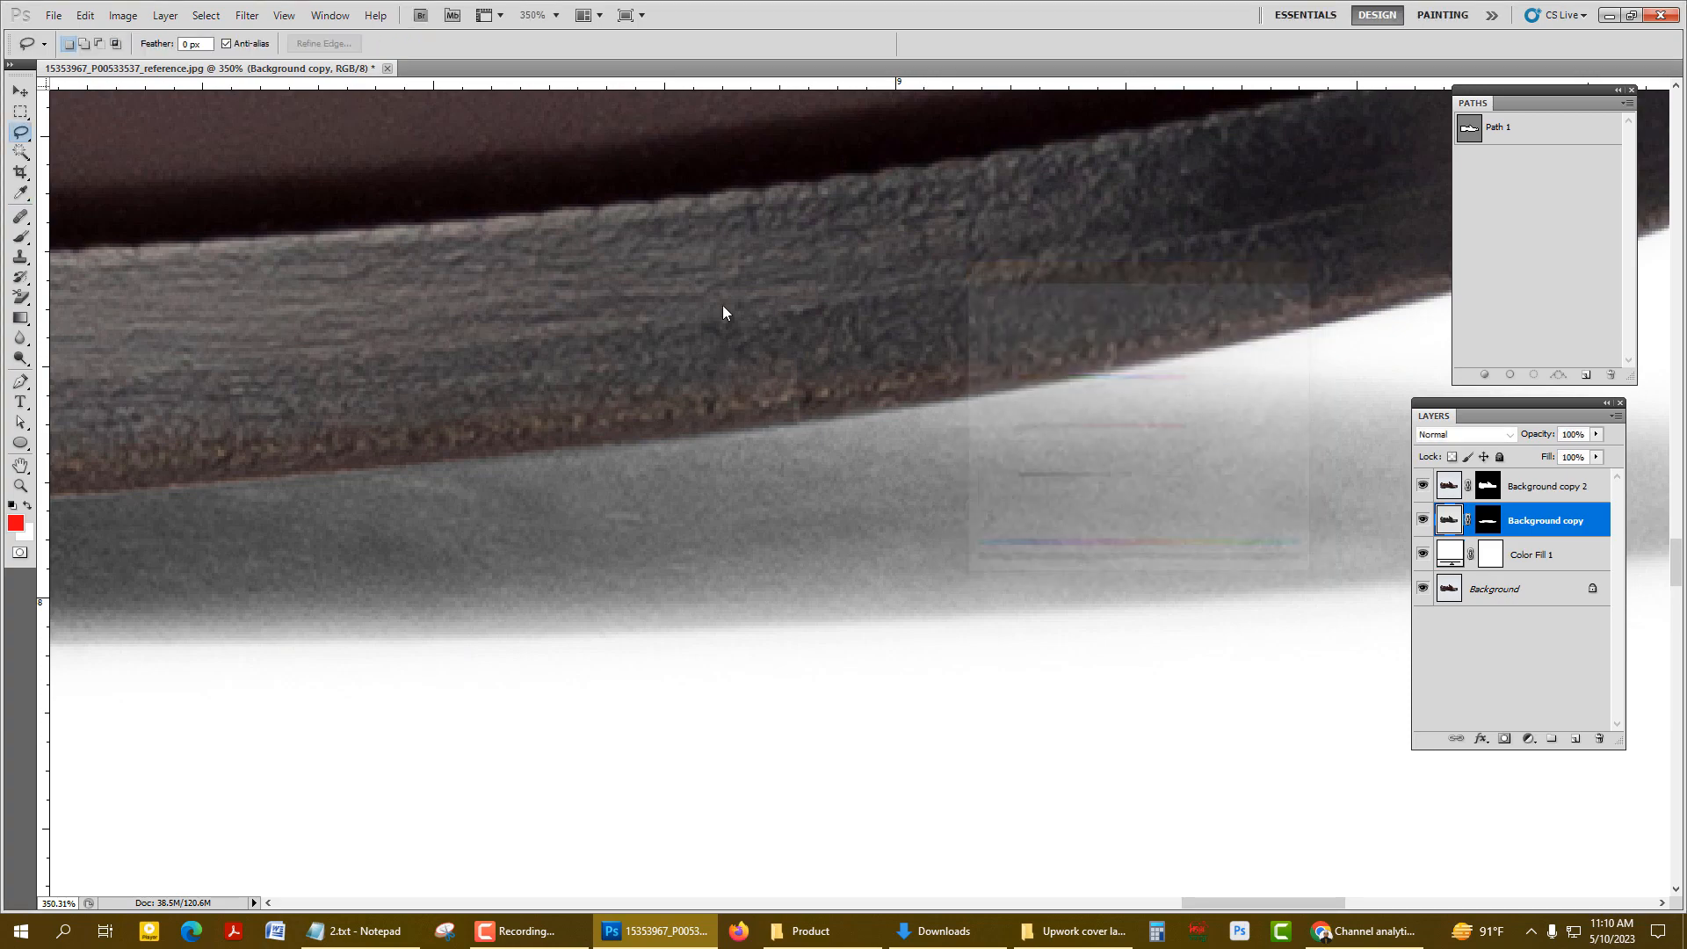
- Examine the desaturated shadow under the toe closely for remaining colour and grain
scroll(690, 309, down, 3)
drag(578, 371, 520, 371)
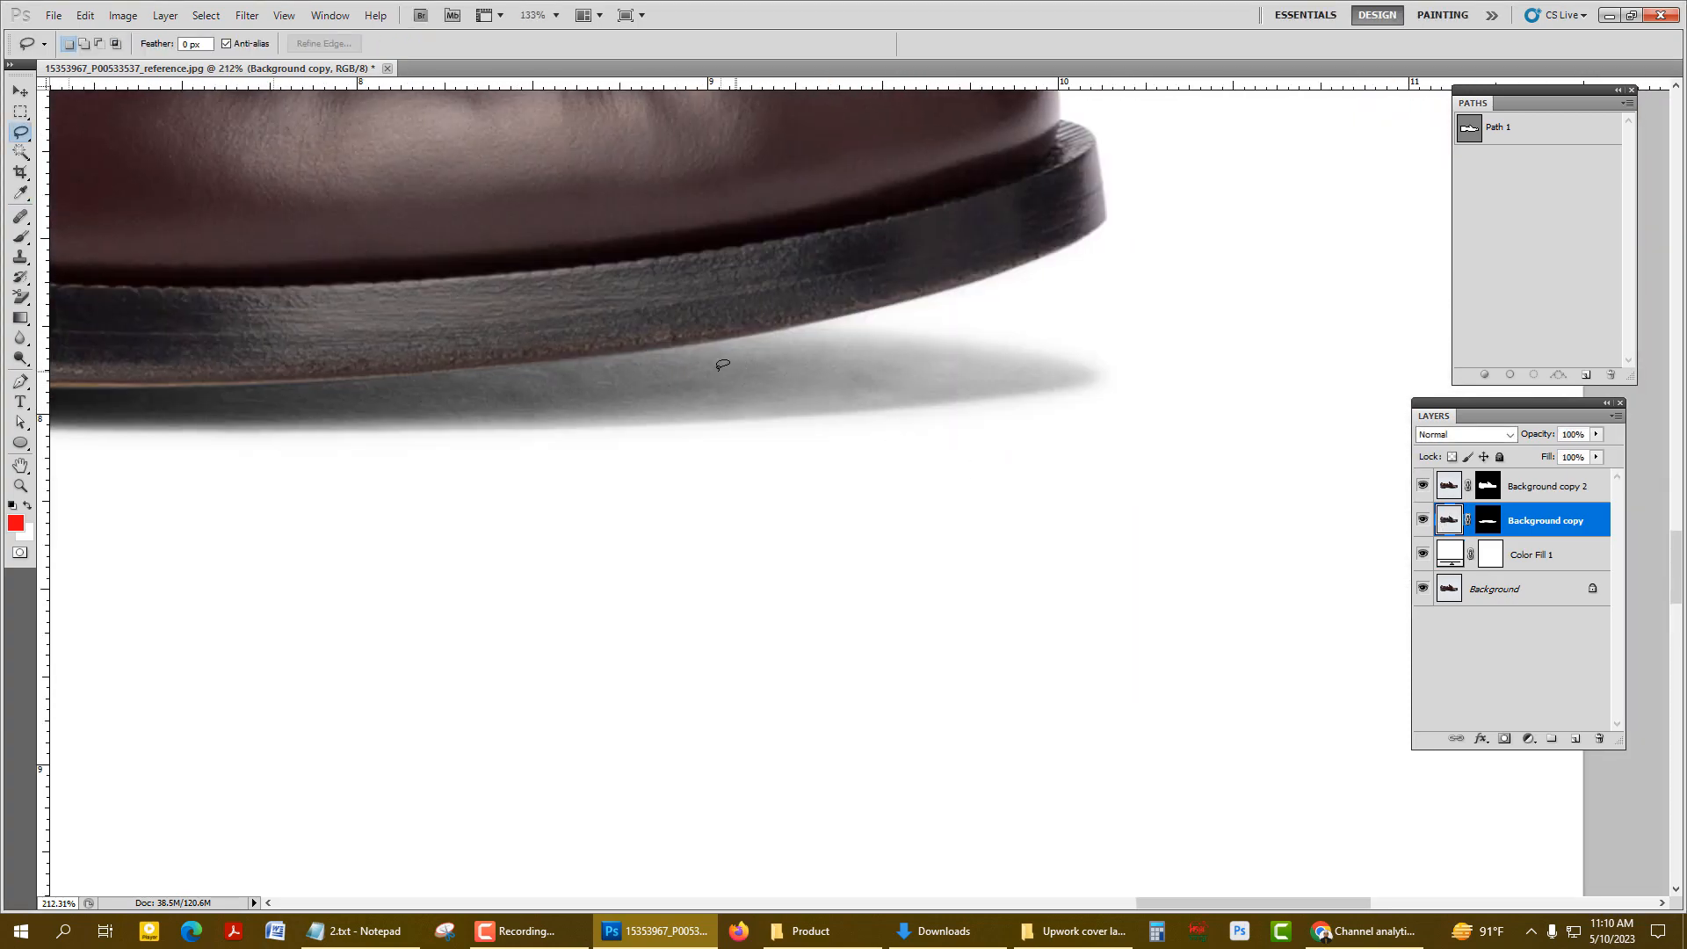
scroll(722, 365, up, 3)
scroll(923, 357, up, 2)
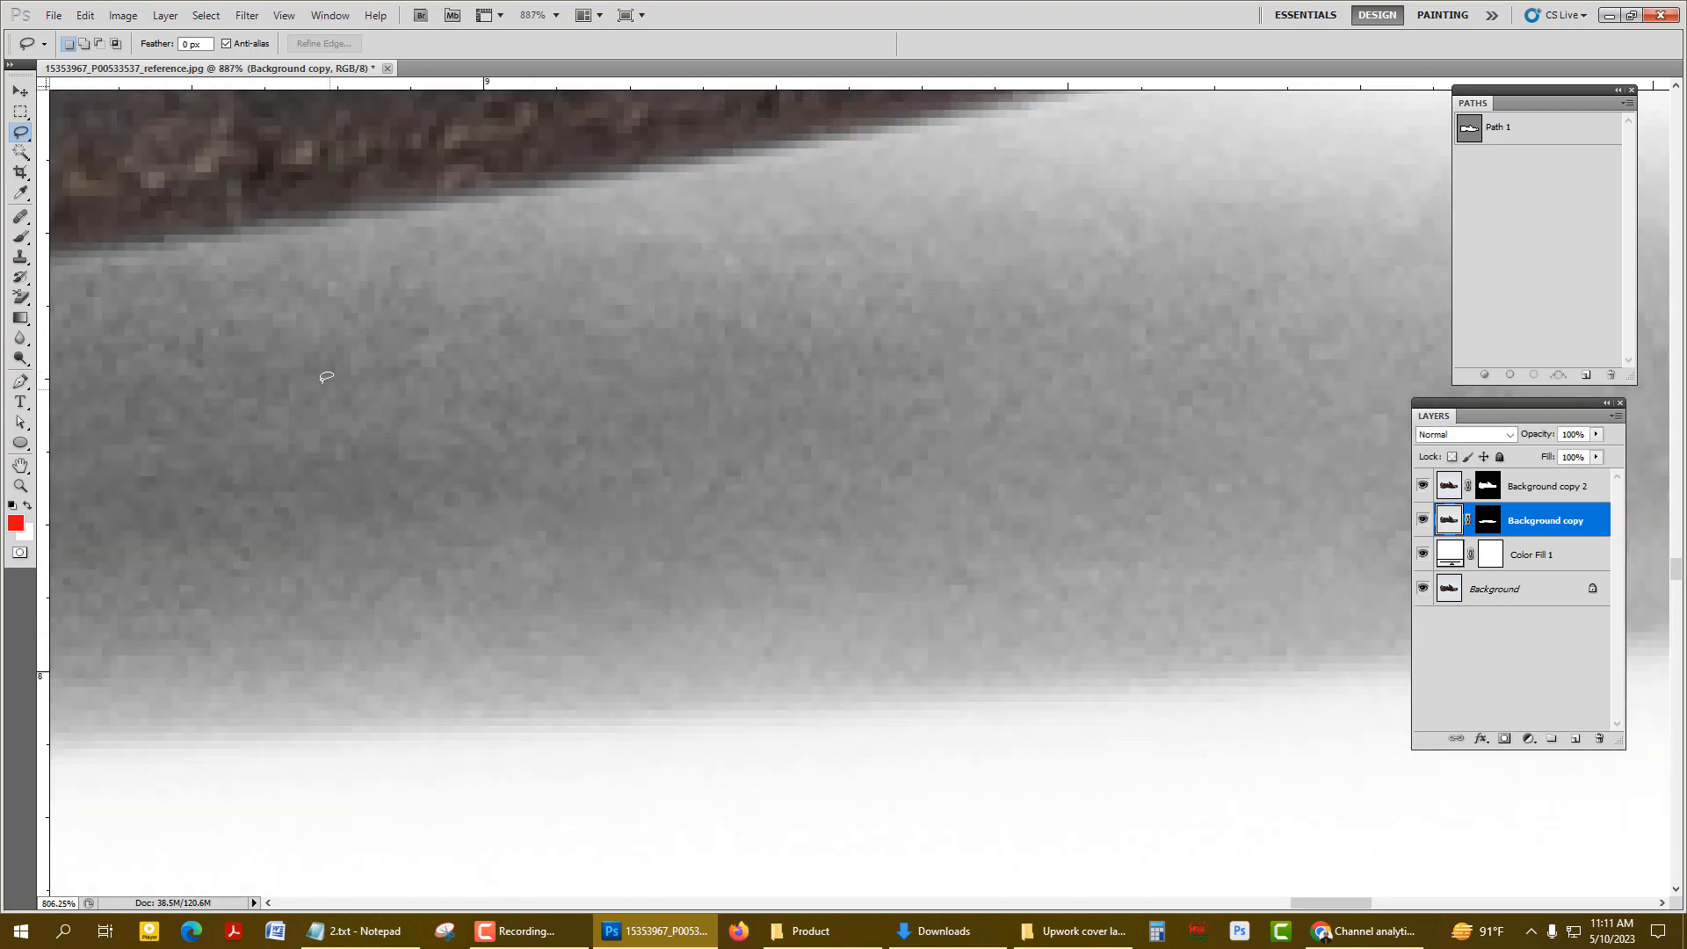
scroll(328, 376, down, 3)
scroll(1147, 490, down, 1)
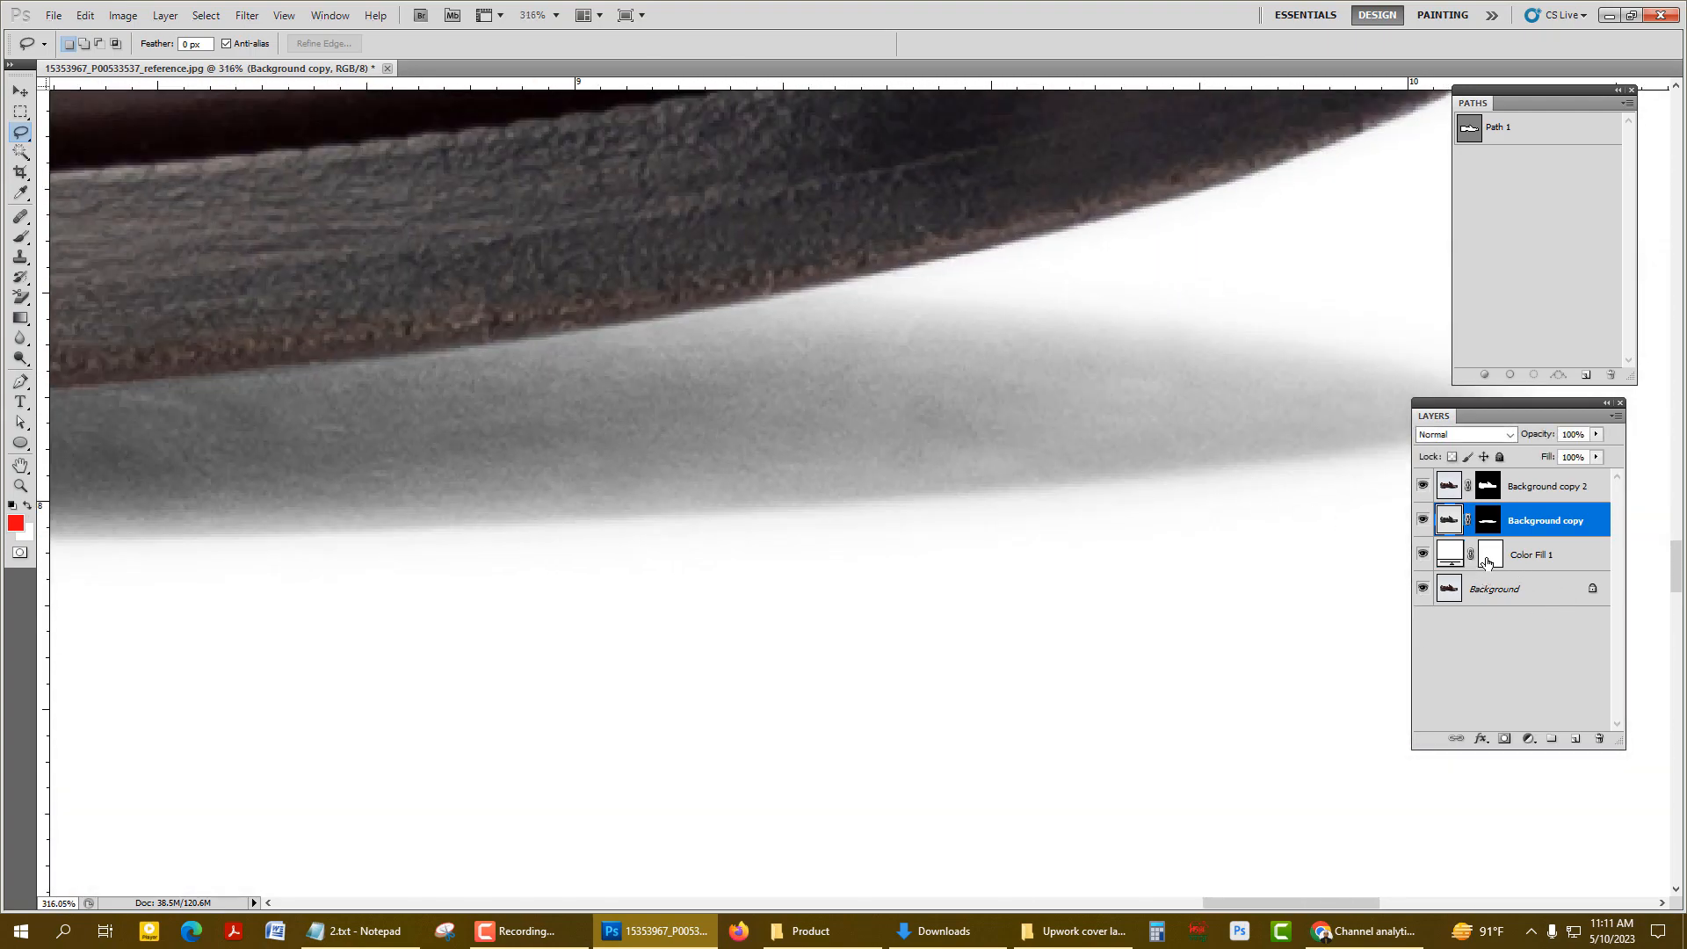
- Target the Background copy mask and open Gaussian Blur for it, keeping the dialog clear of the toe shadow
click(1489, 523)
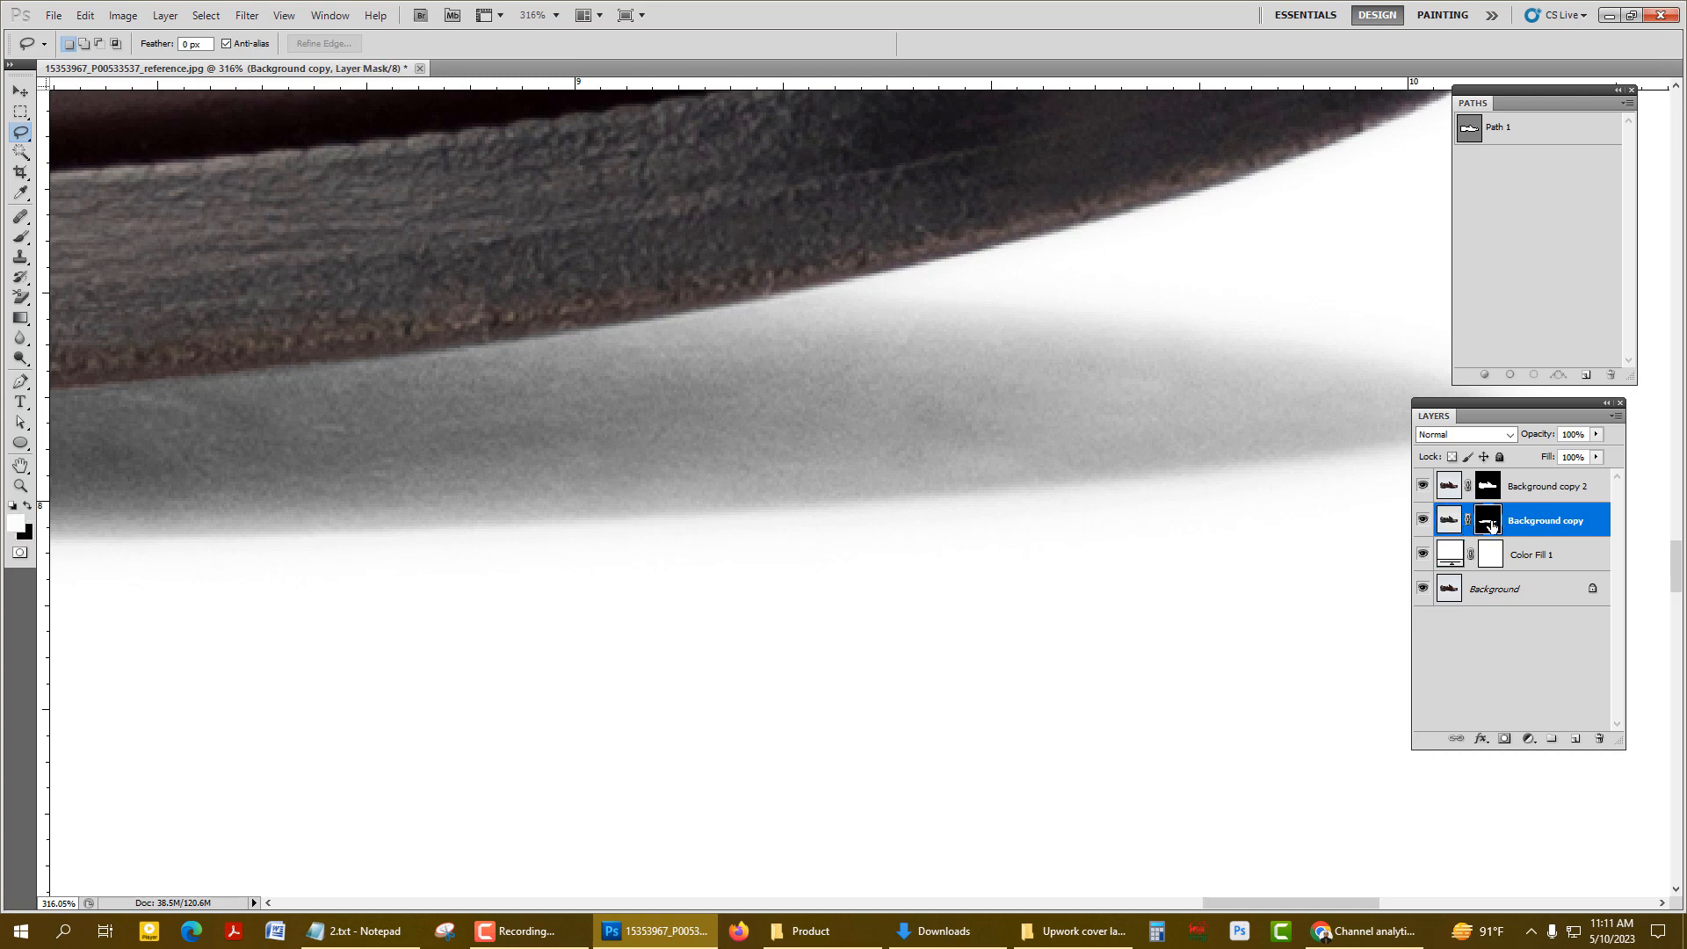
click(246, 15)
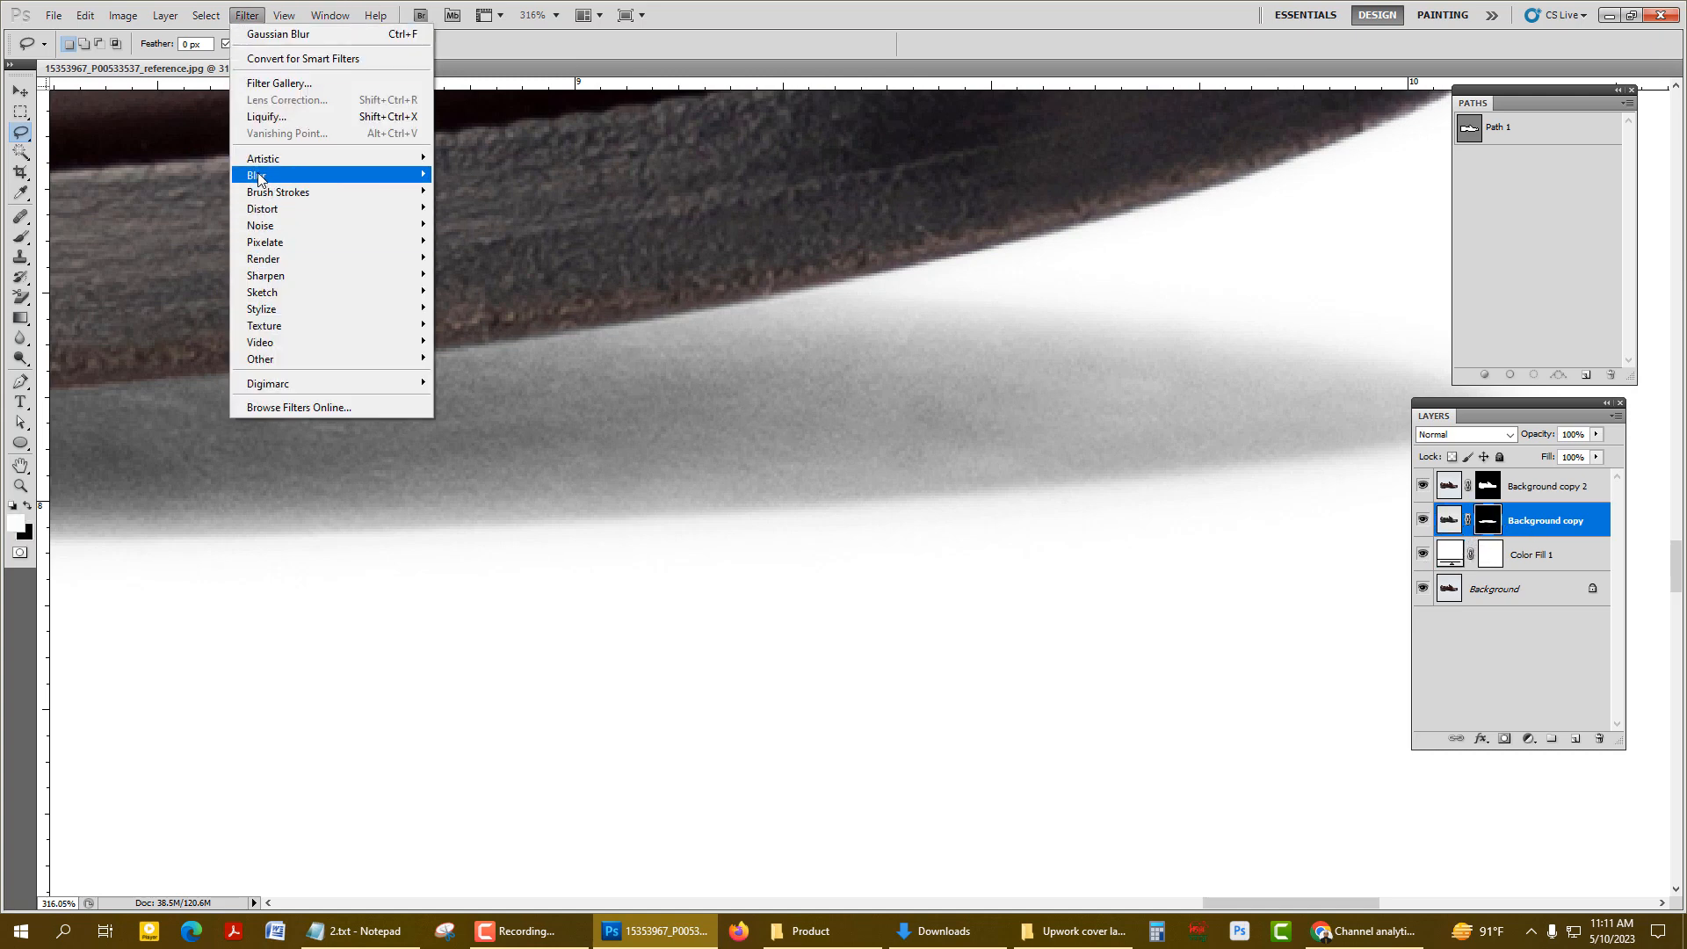
mouse_move(257, 175)
click(541, 244)
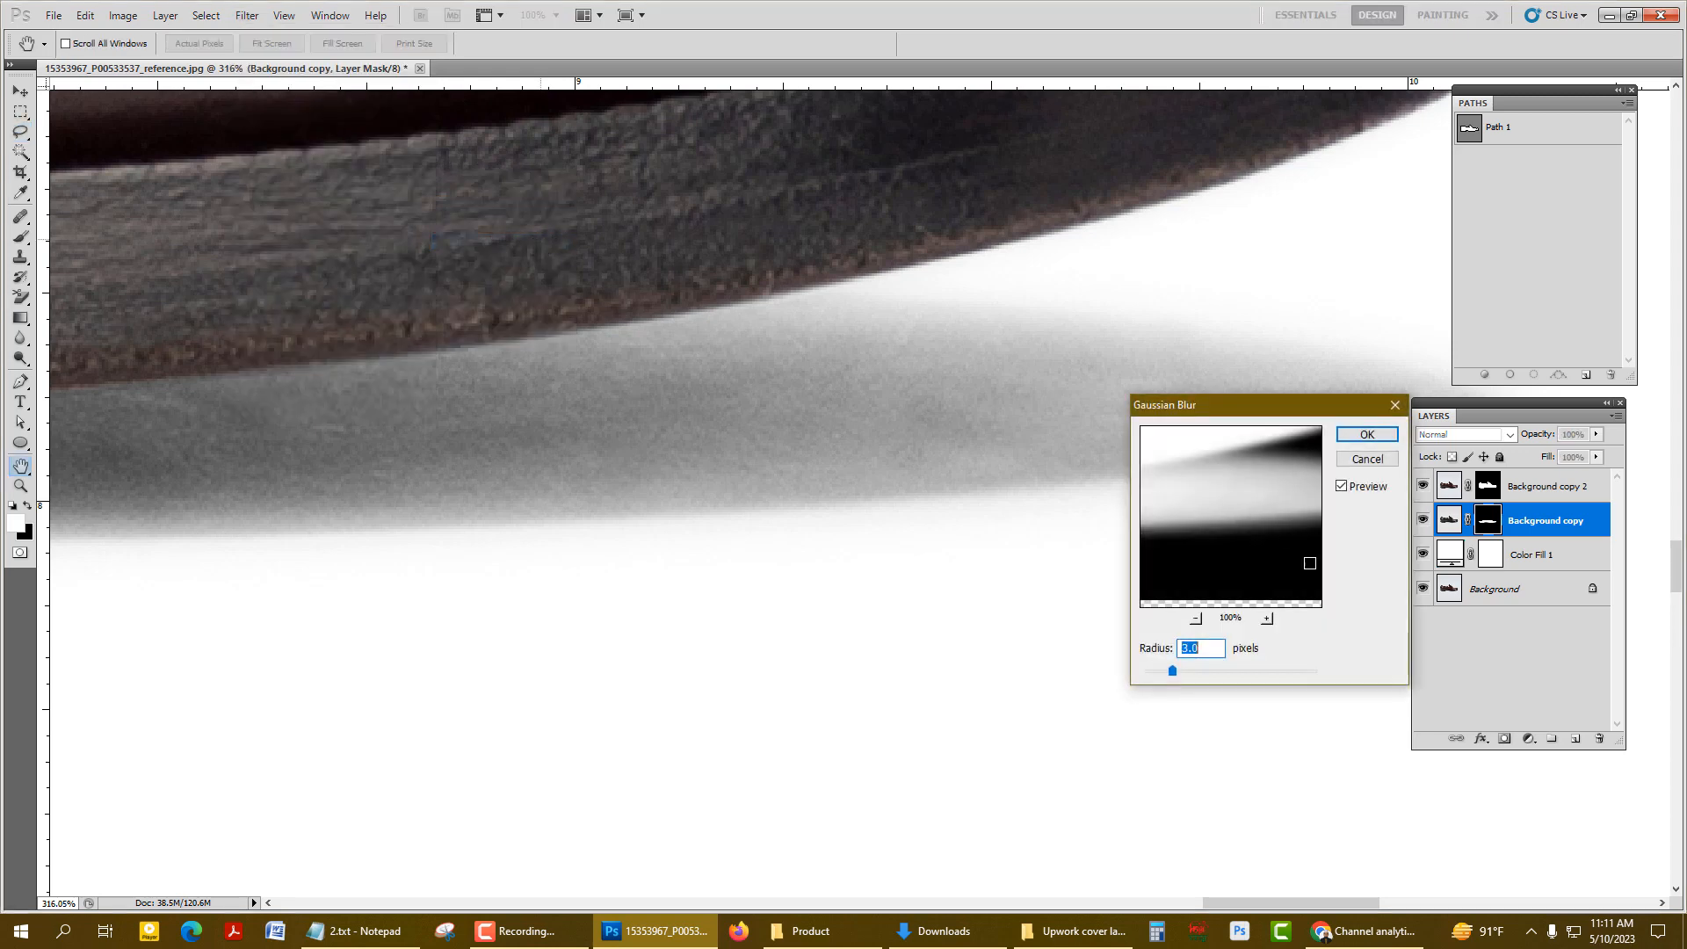
drag(1295, 409, 897, 549)
ctrl+click(1001, 376)
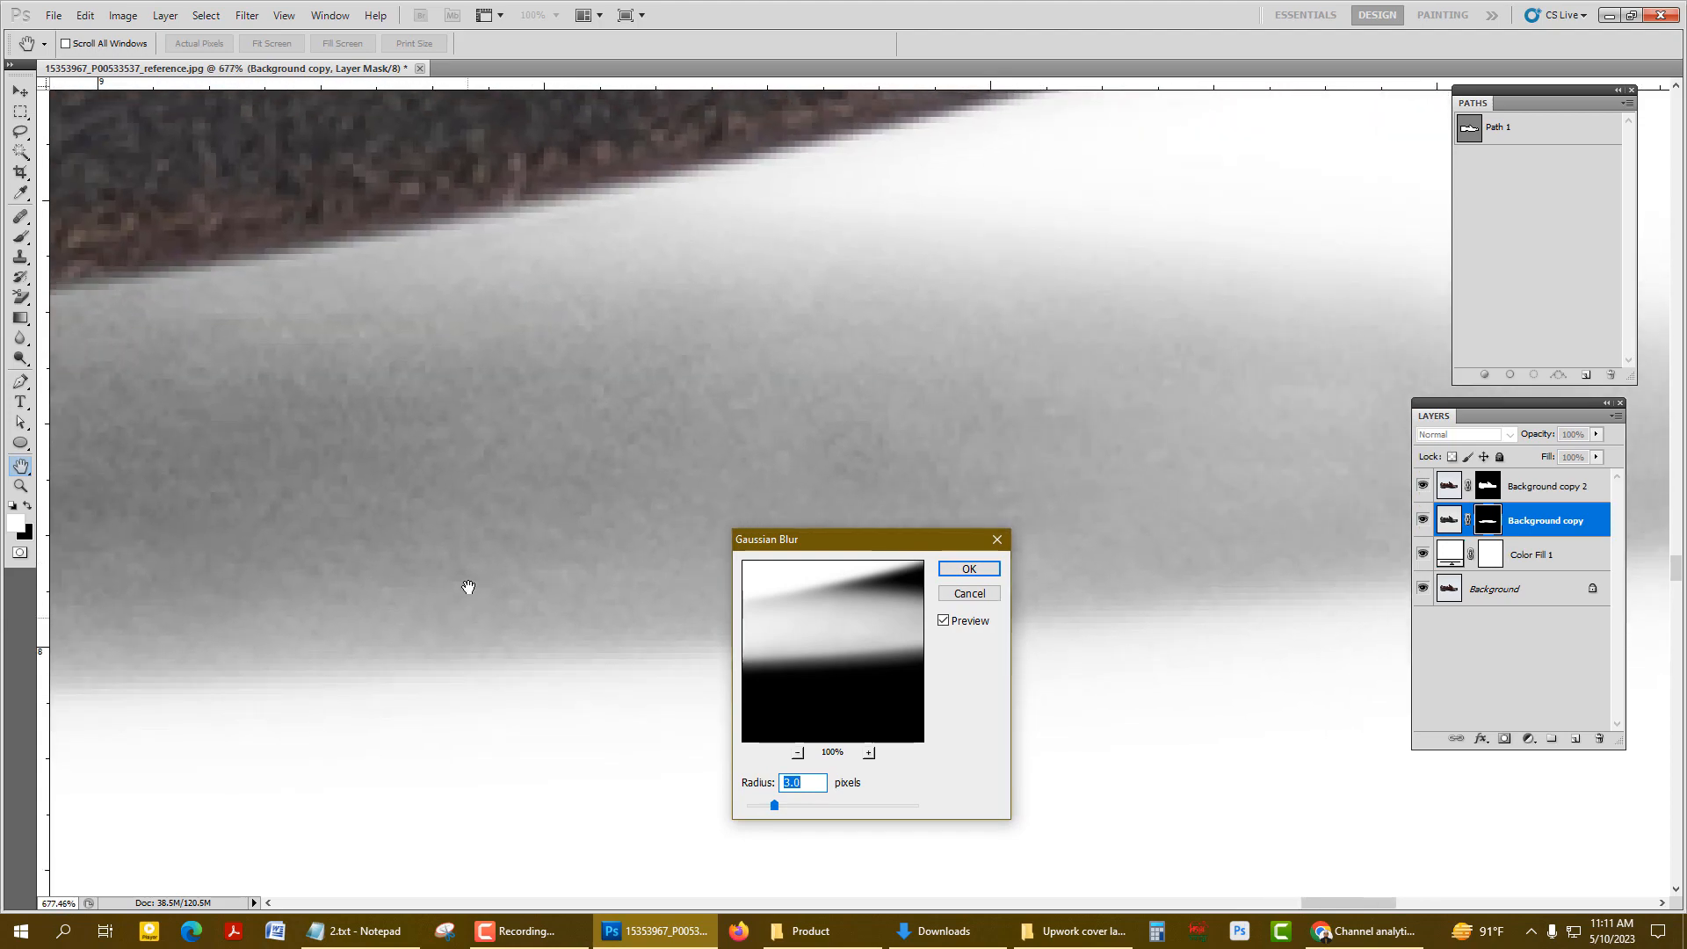
- Compare the toe shadow with the 3-pixel mask blur preview turned off and on
scroll(467, 587, down, 4)
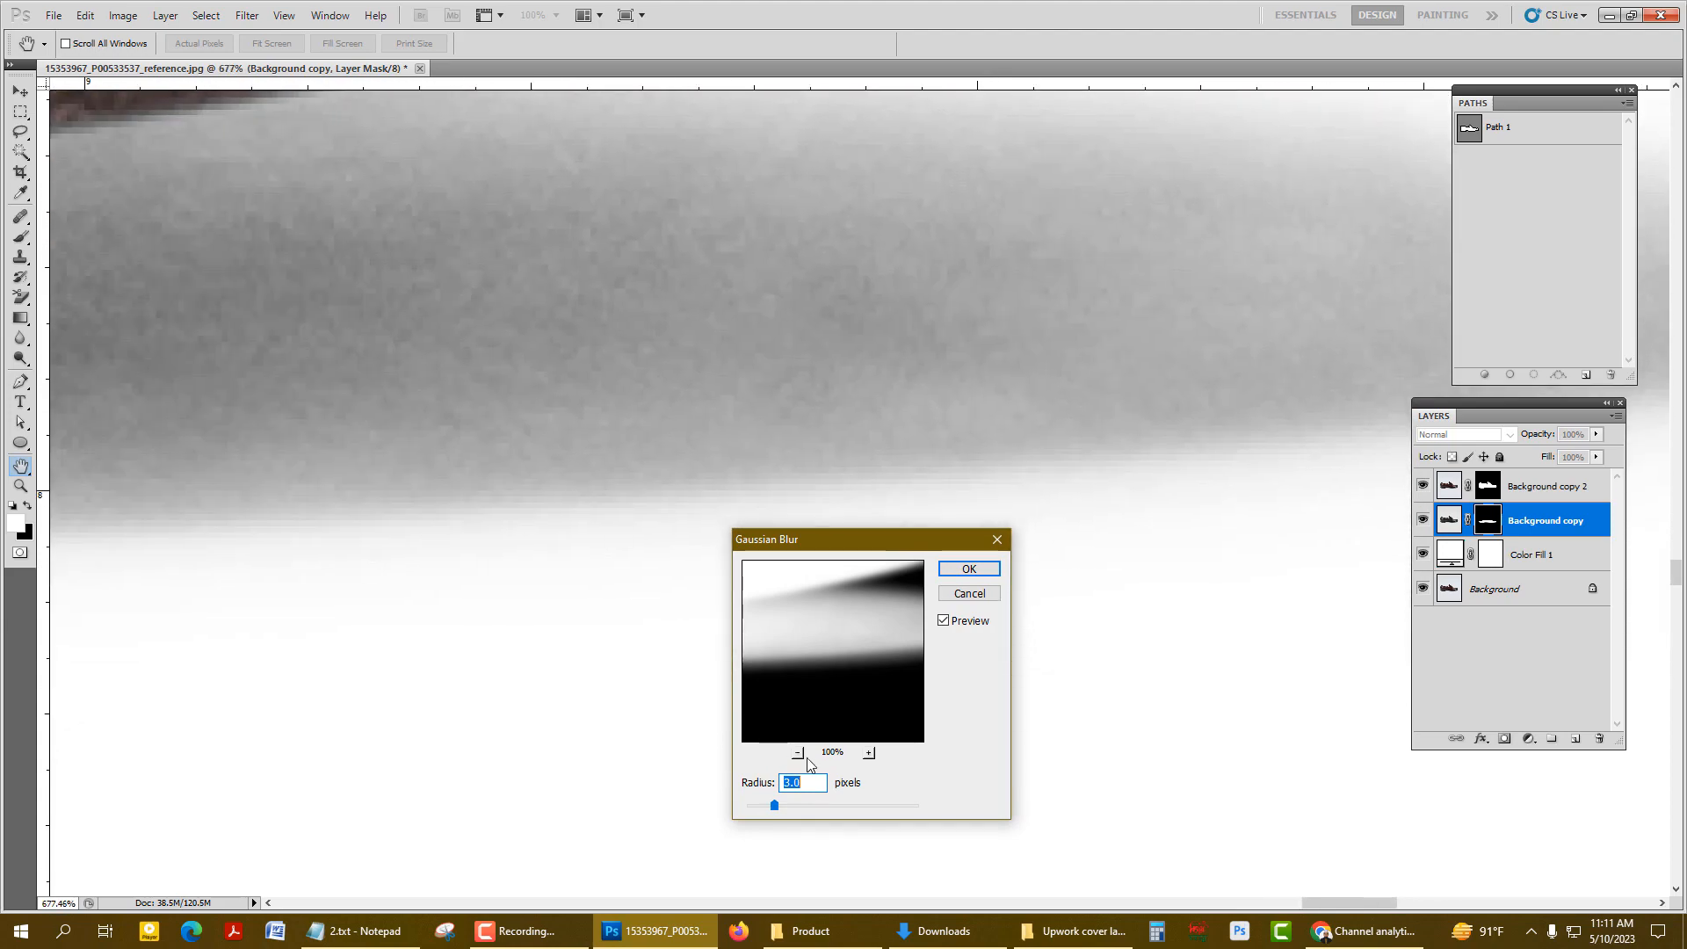
key(ctrl+minus)
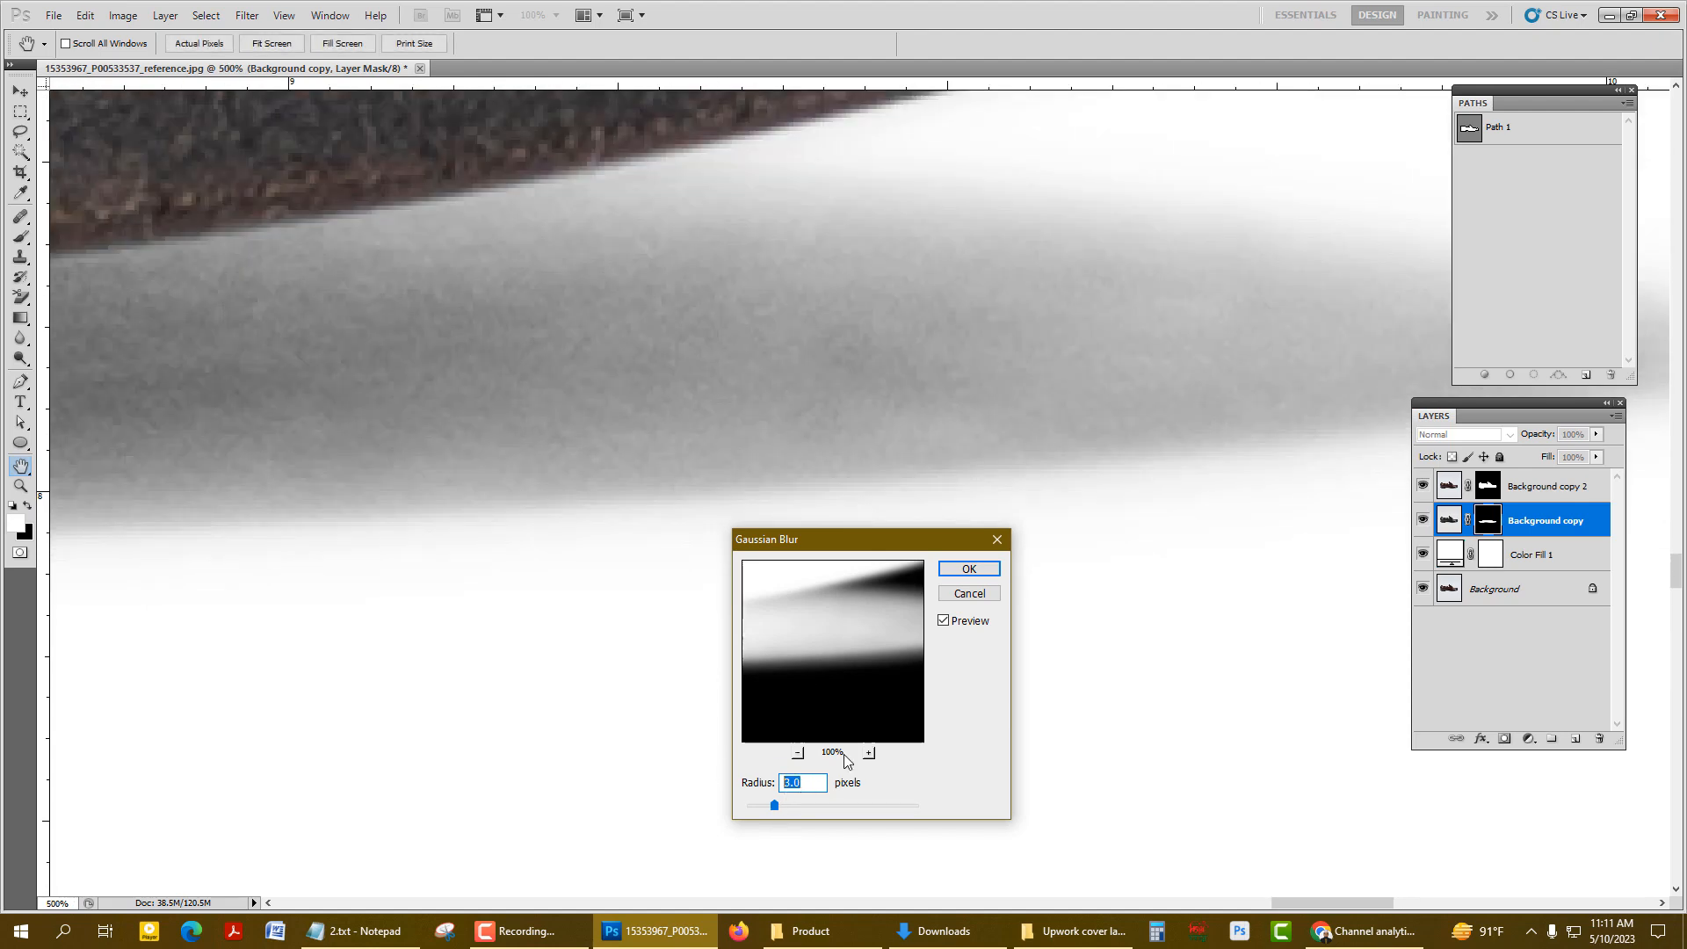
scroll(674, 329, up, 4)
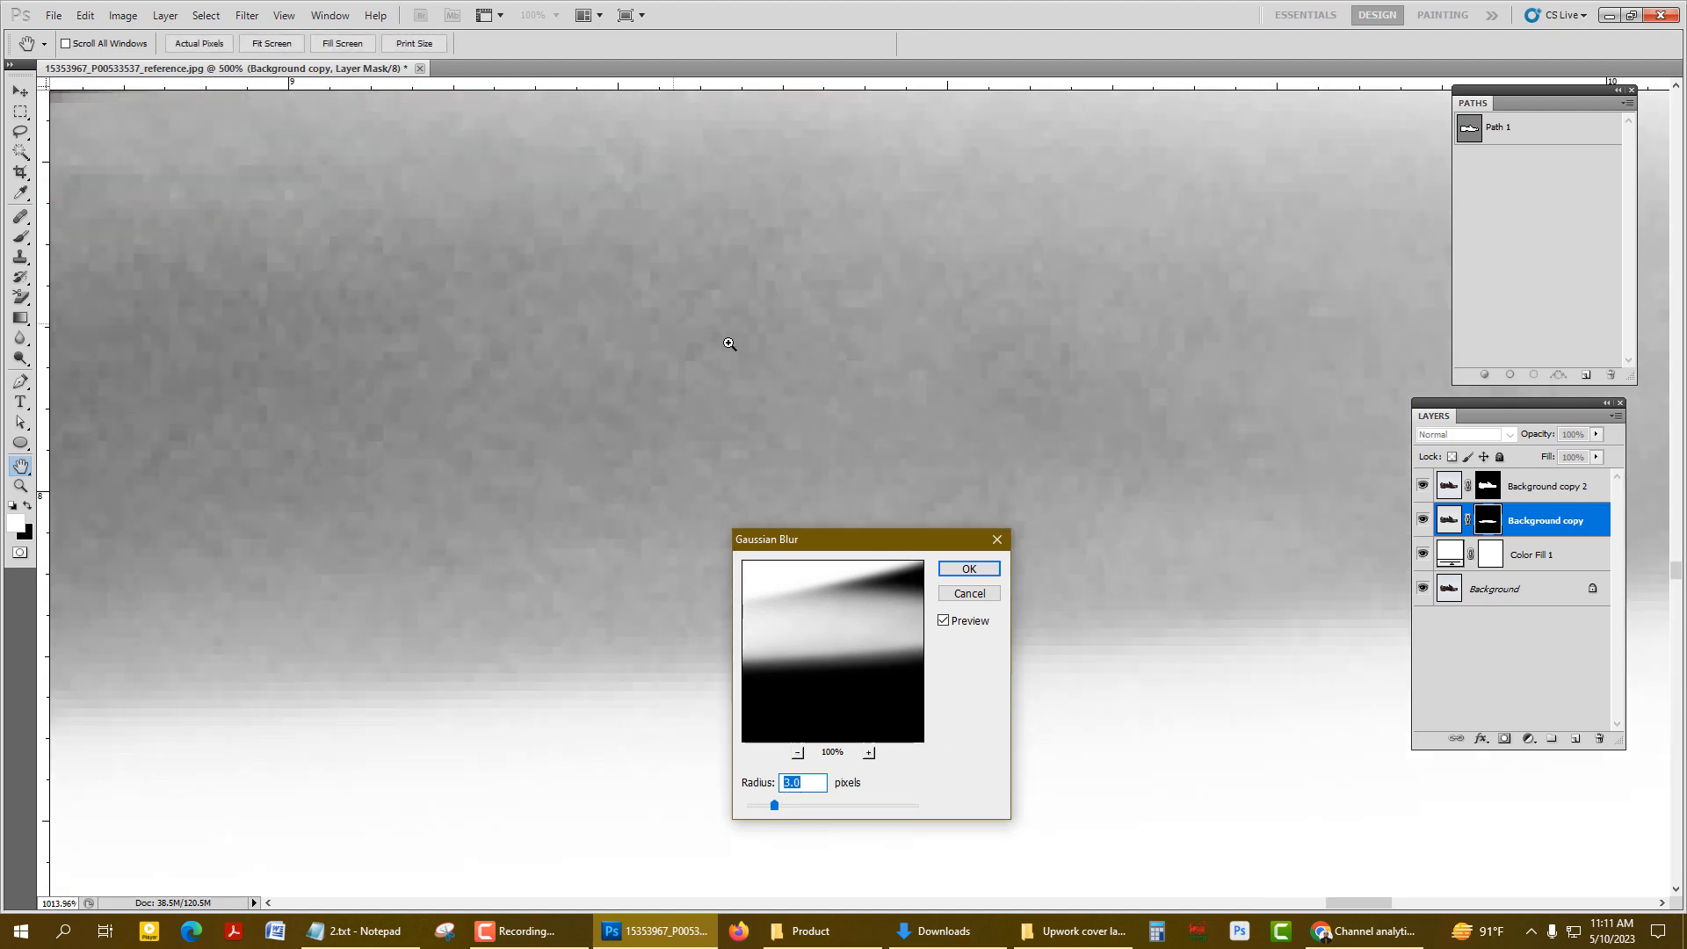
click(944, 622)
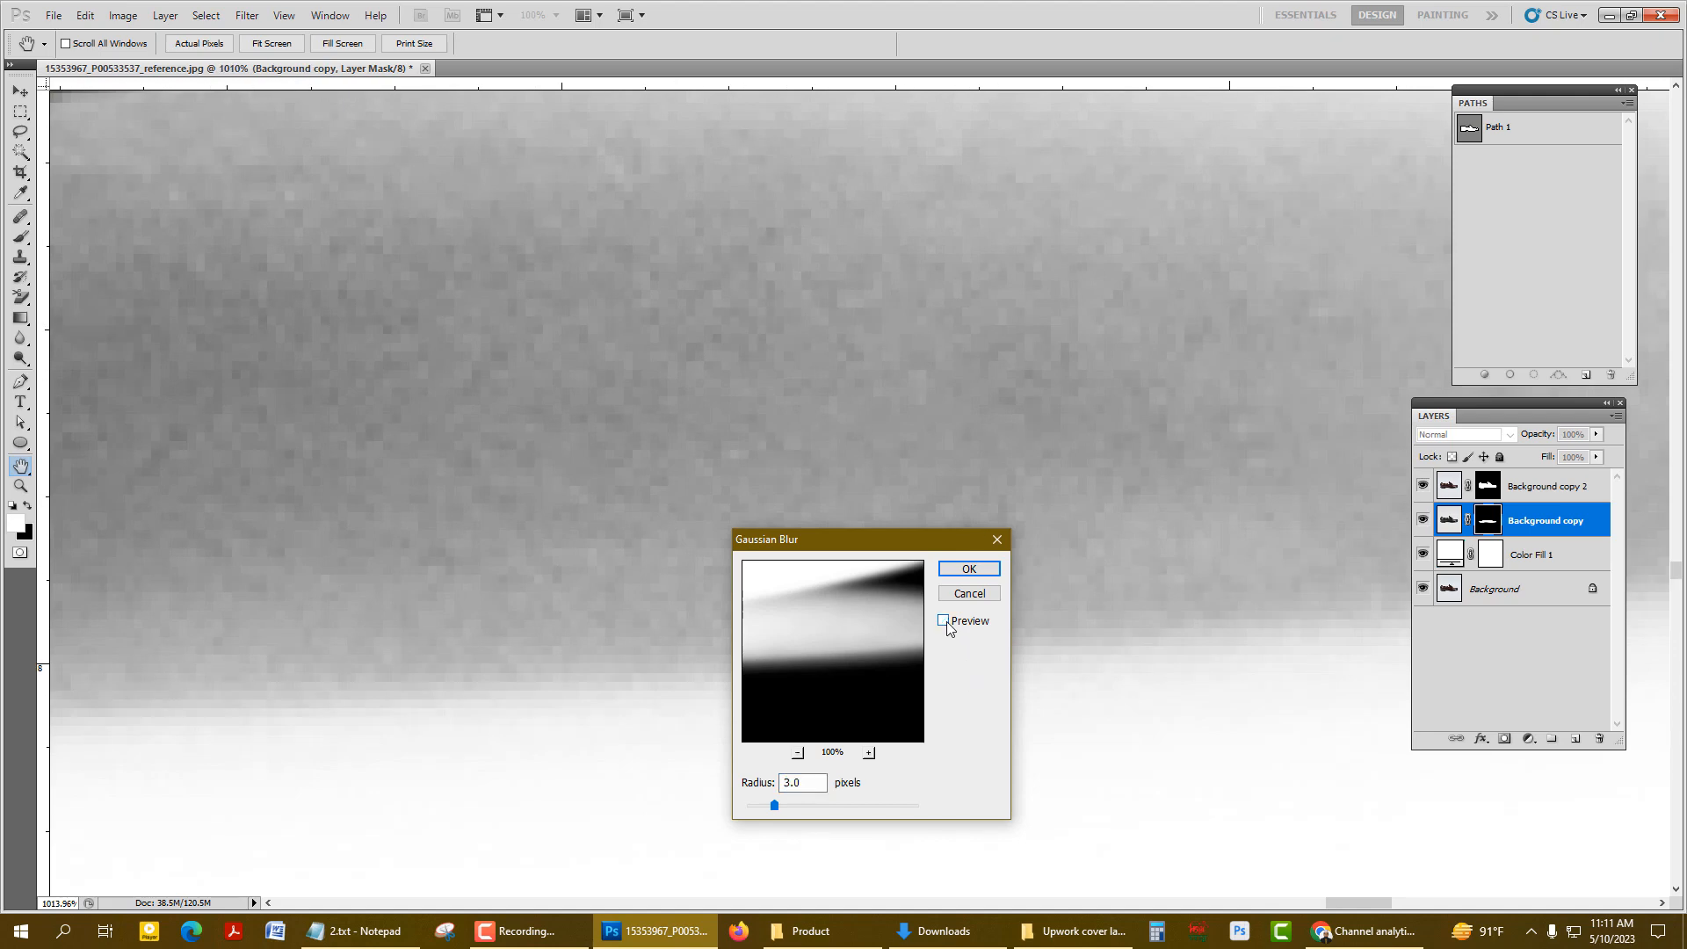
key(ctrl+minus)
key(ctrl+minus)
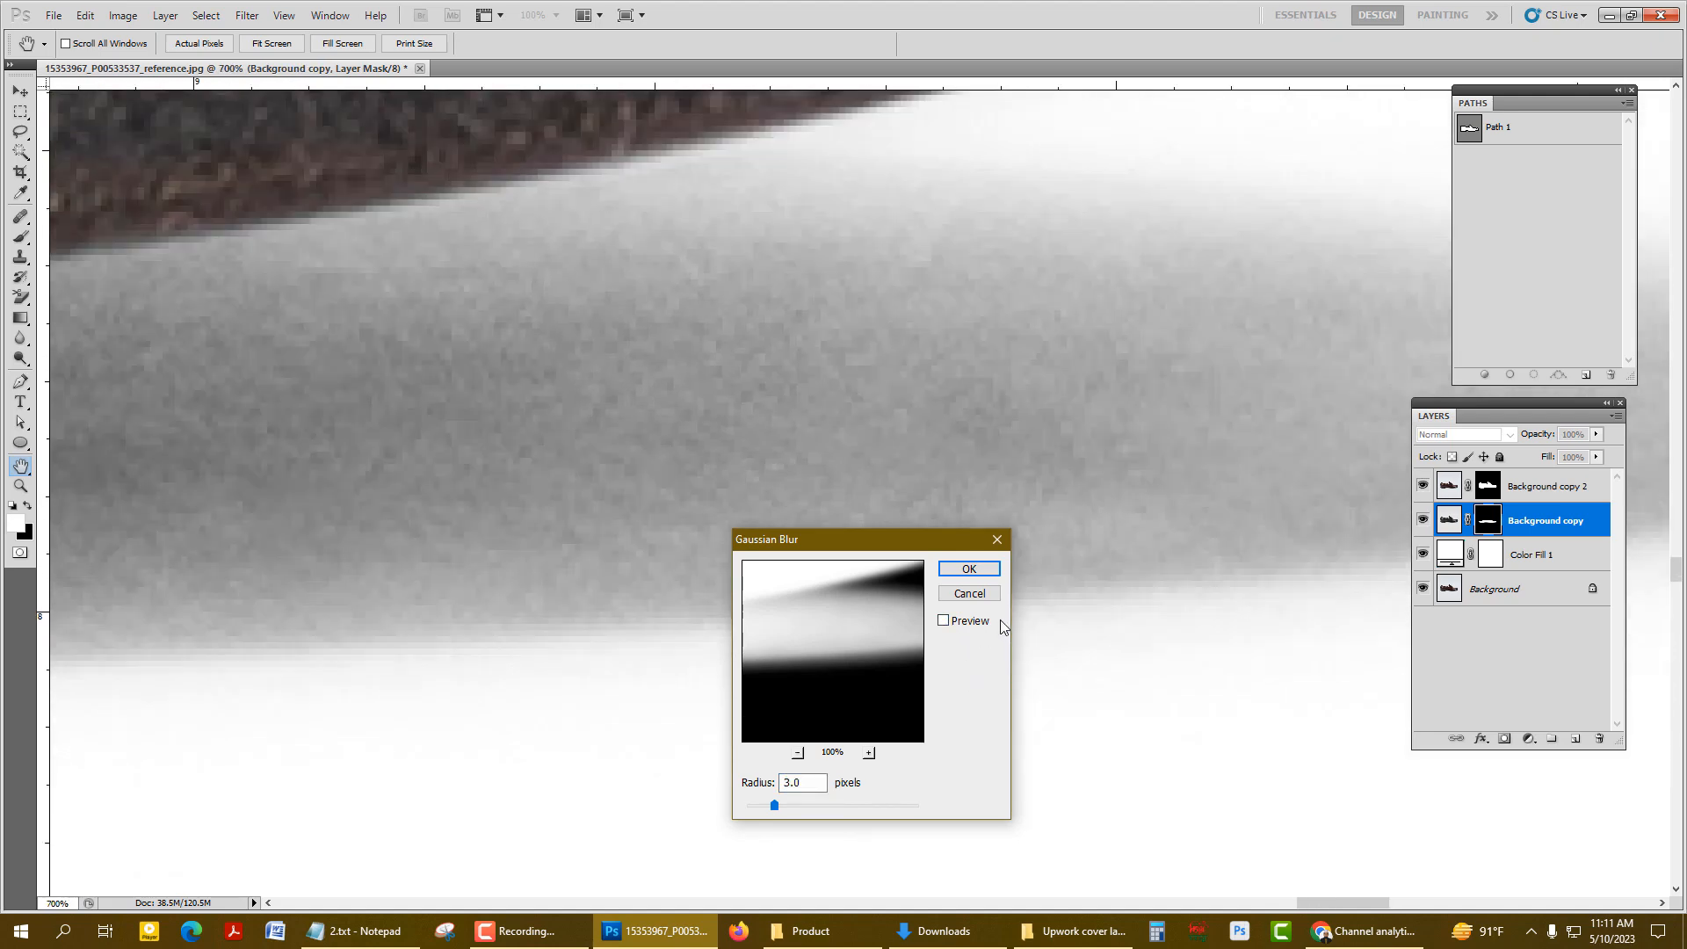
click(944, 621)
key(ctrl+minus)
key(ctrl+minus)
key(ctrl+minus)
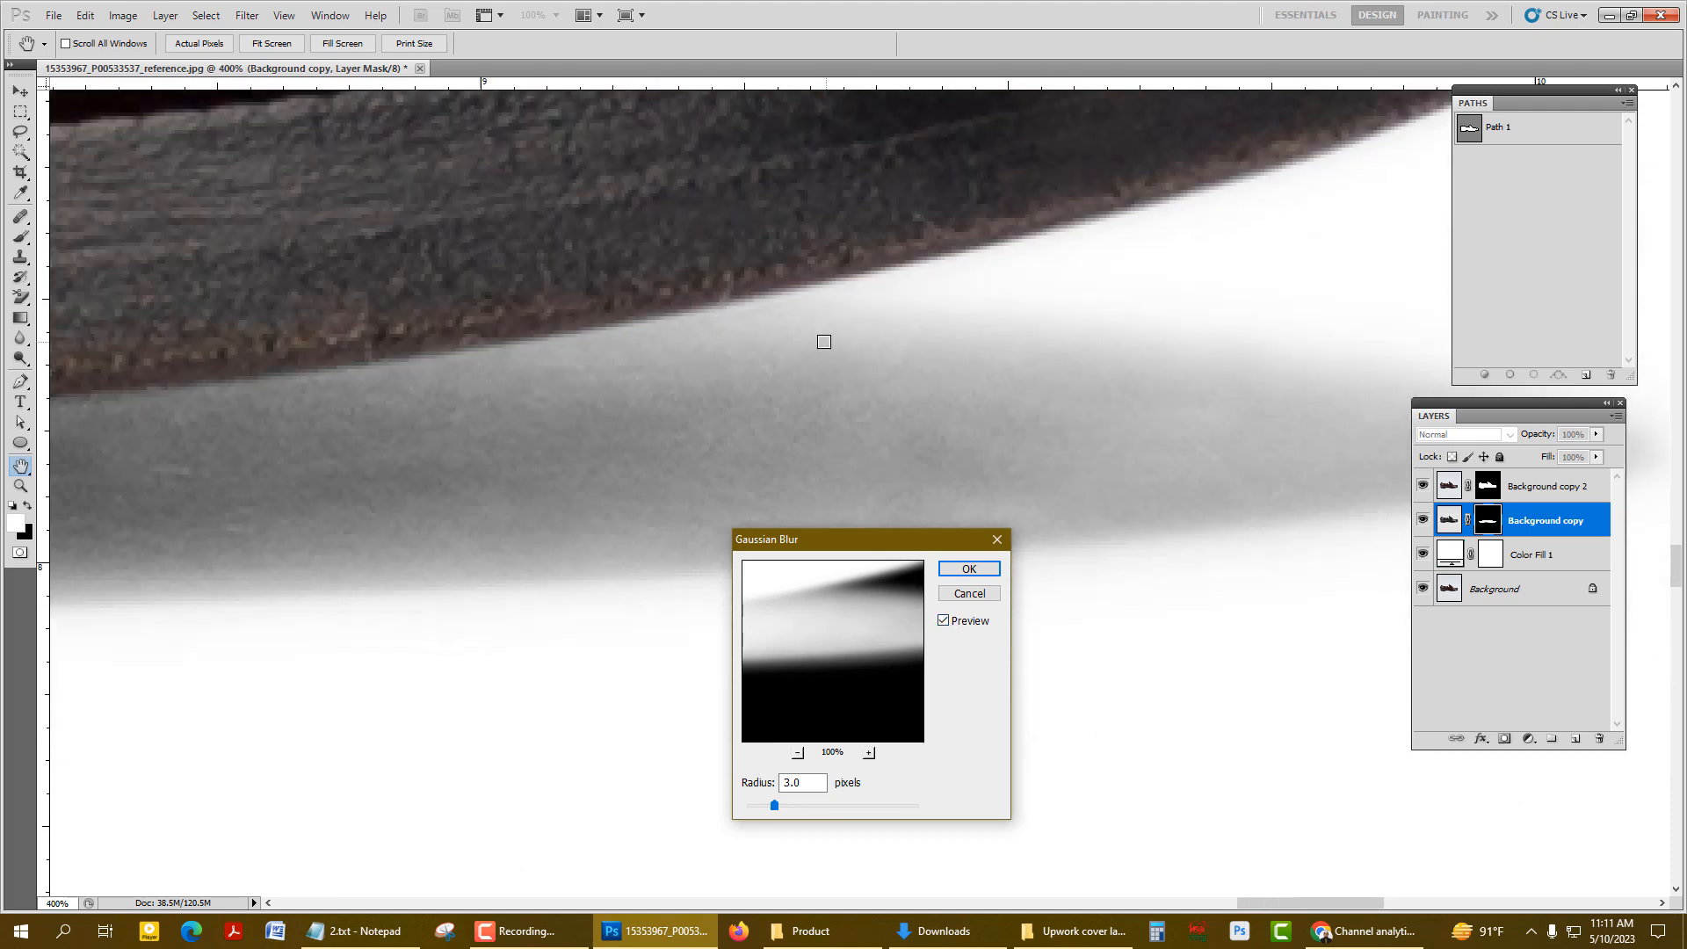
- Set the Gaussian Blur radius to 5 pixels and compare the shadow with the preview off and on
double_click(809, 779)
text(5)
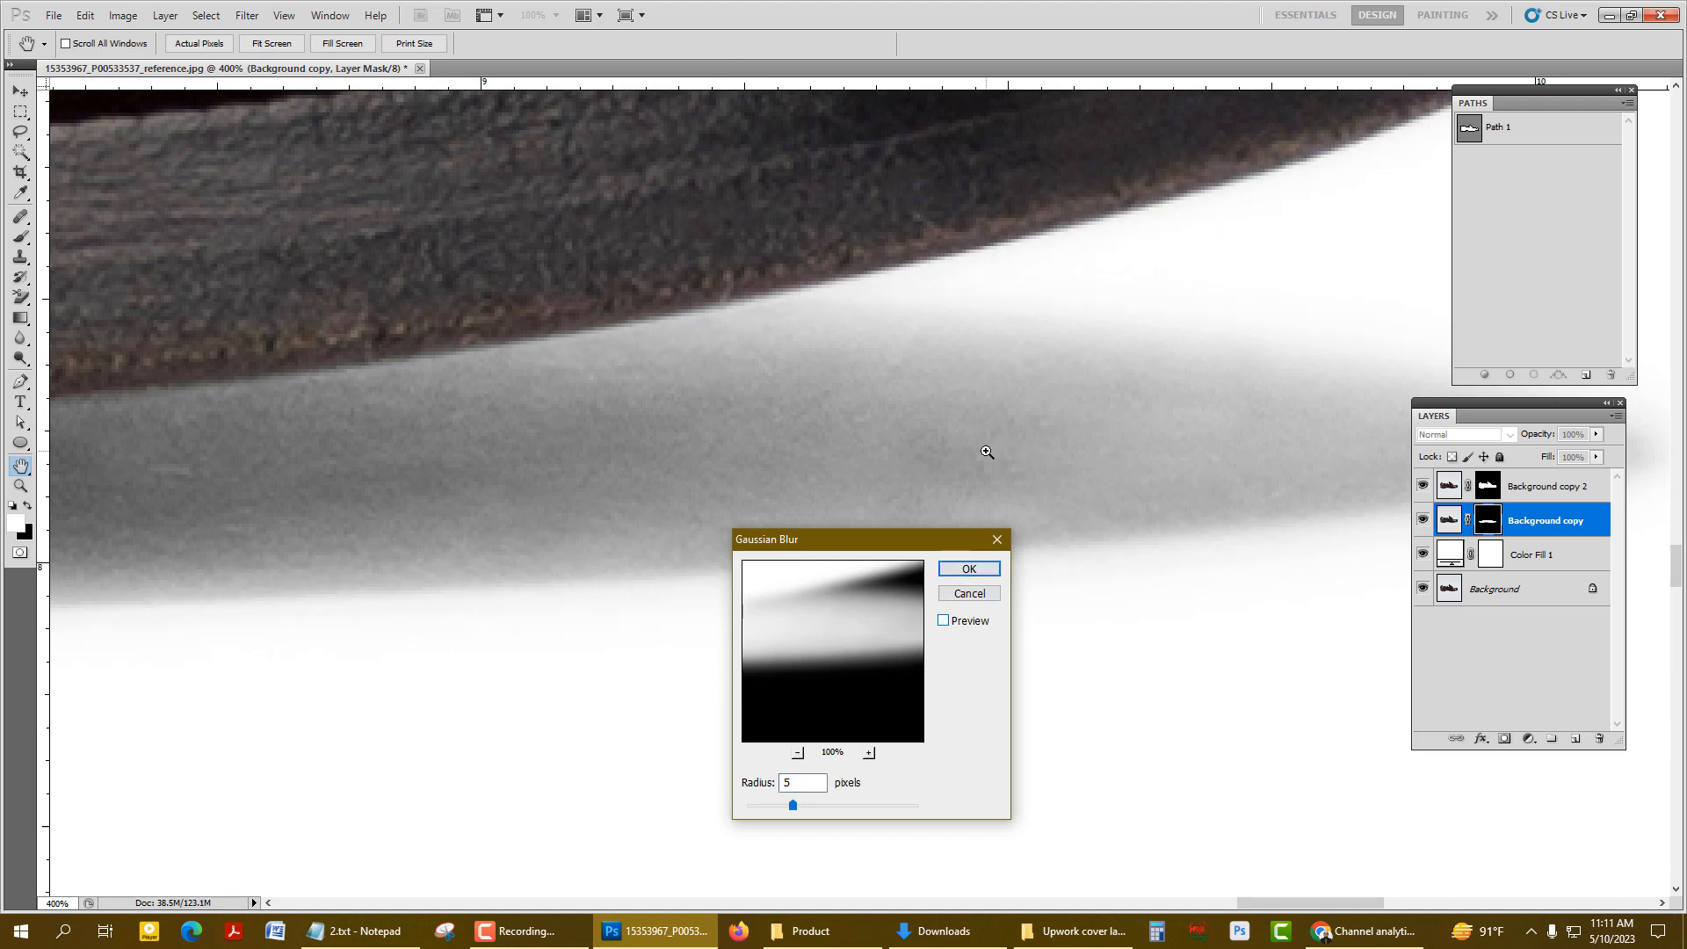
click(945, 623)
scroll(1115, 584, up, 3)
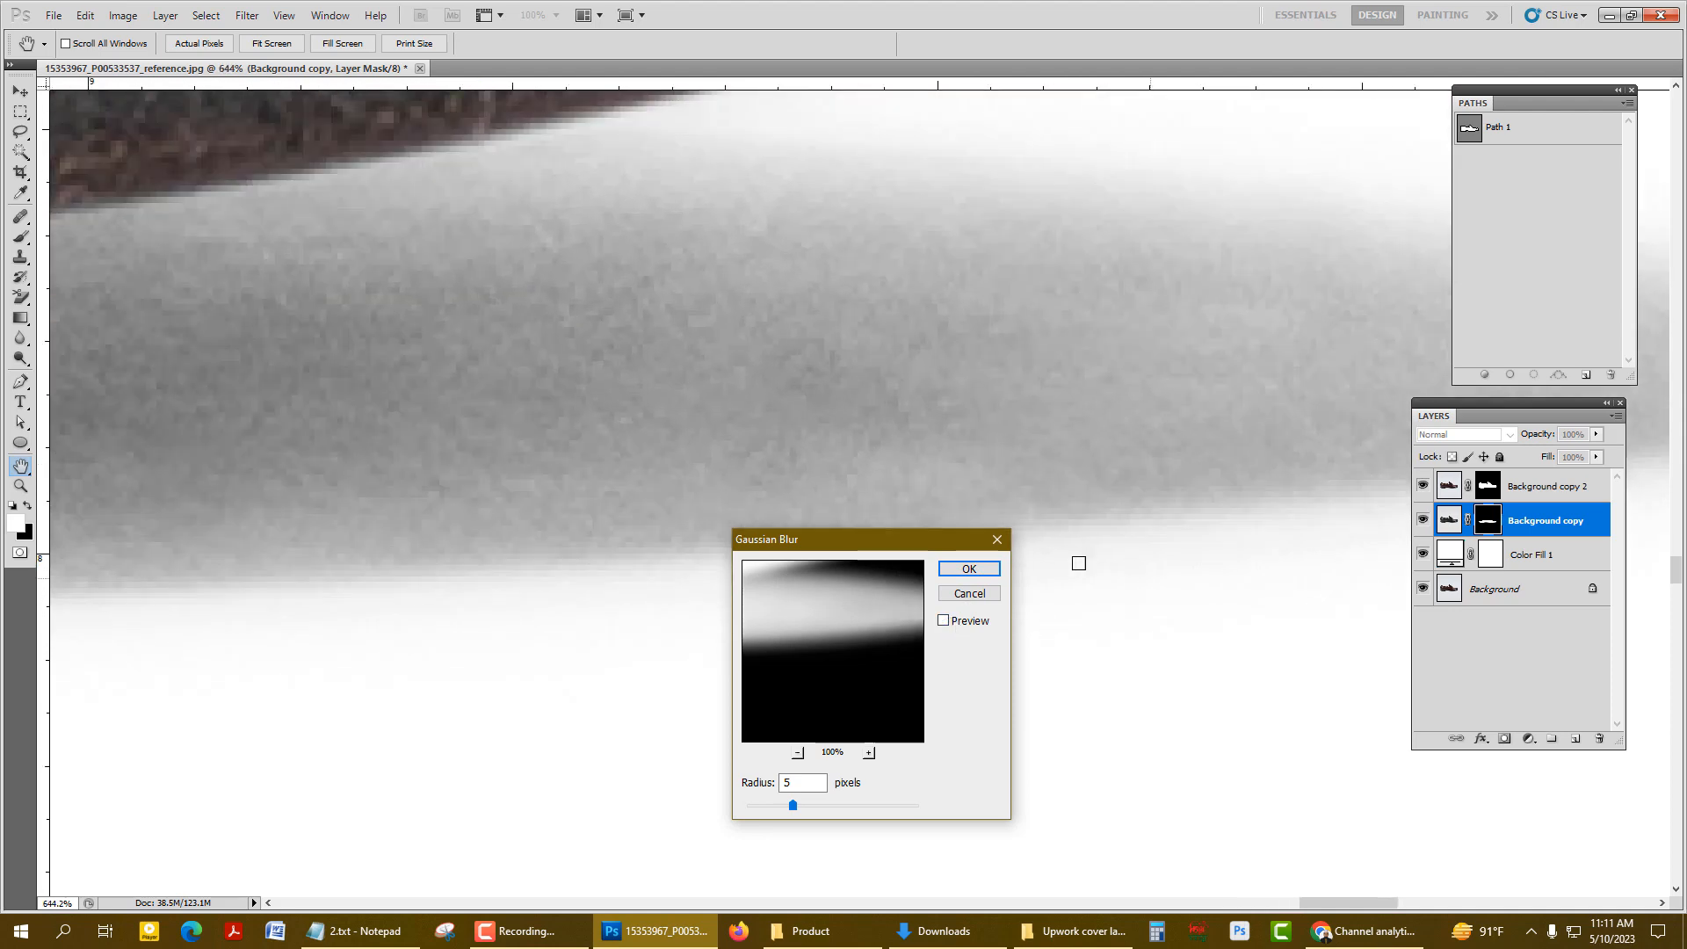
click(945, 623)
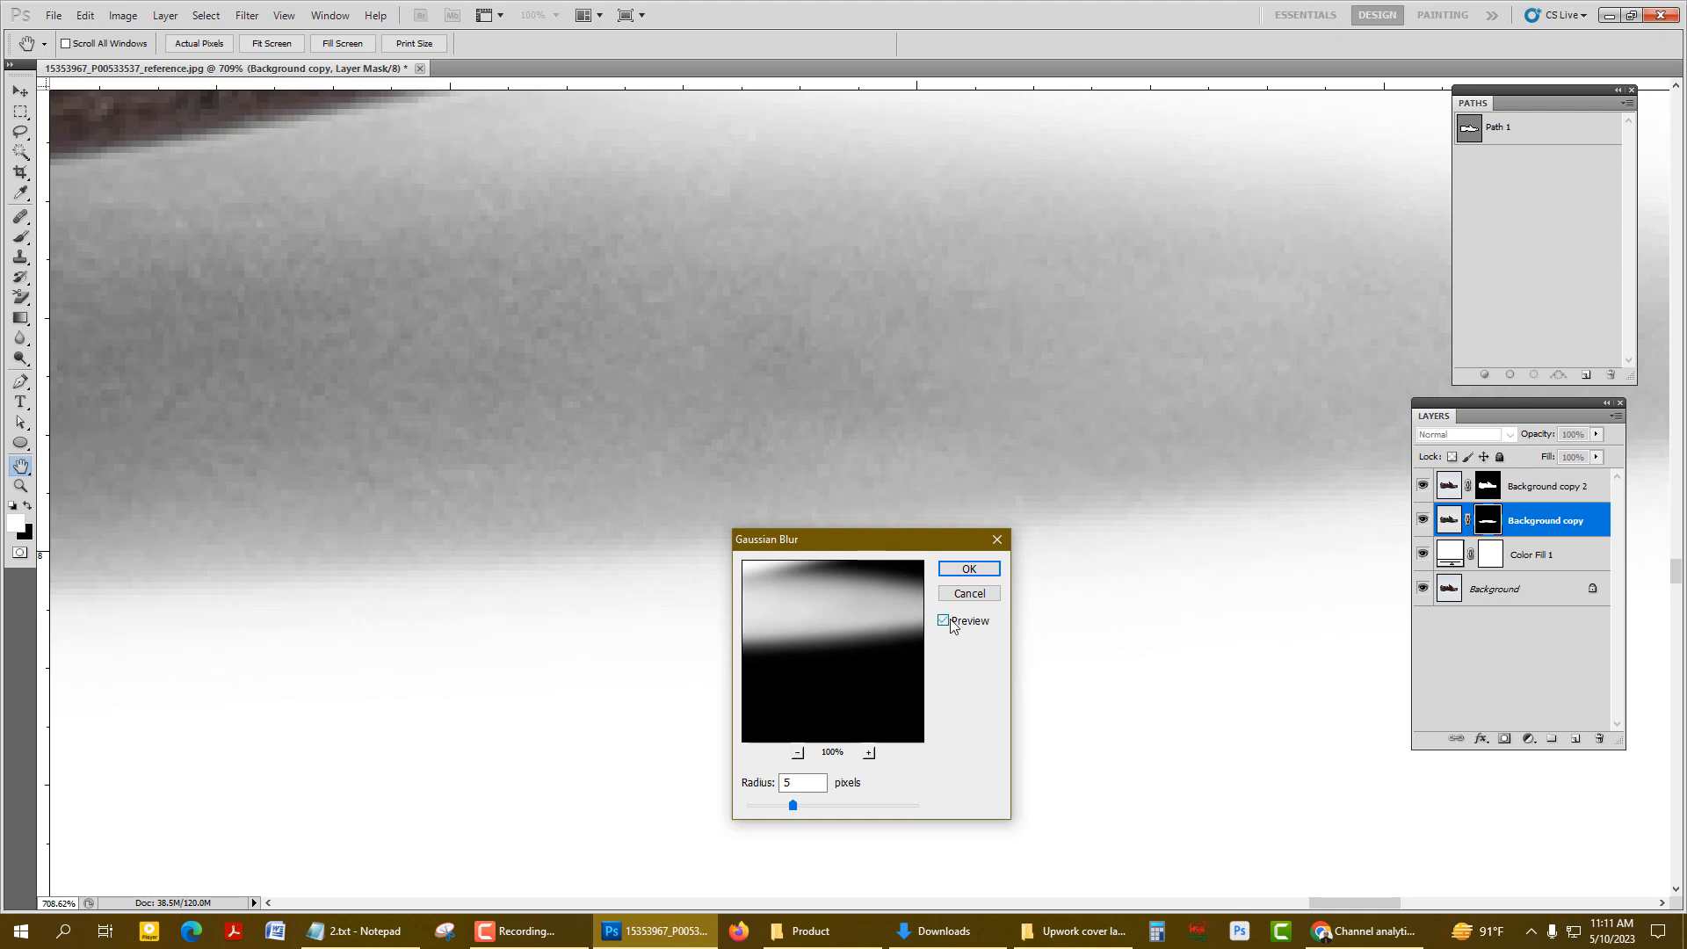
- Apply the 5-pixel Gaussian Blur to the Background copy mask and review the shadow under the whole loafer
key(ctrl+minus)
key(ctrl+minus)
key(ctrl+minus)
key(ctrl+minus)
key(ctrl+minus)
key(ctrl+minus)
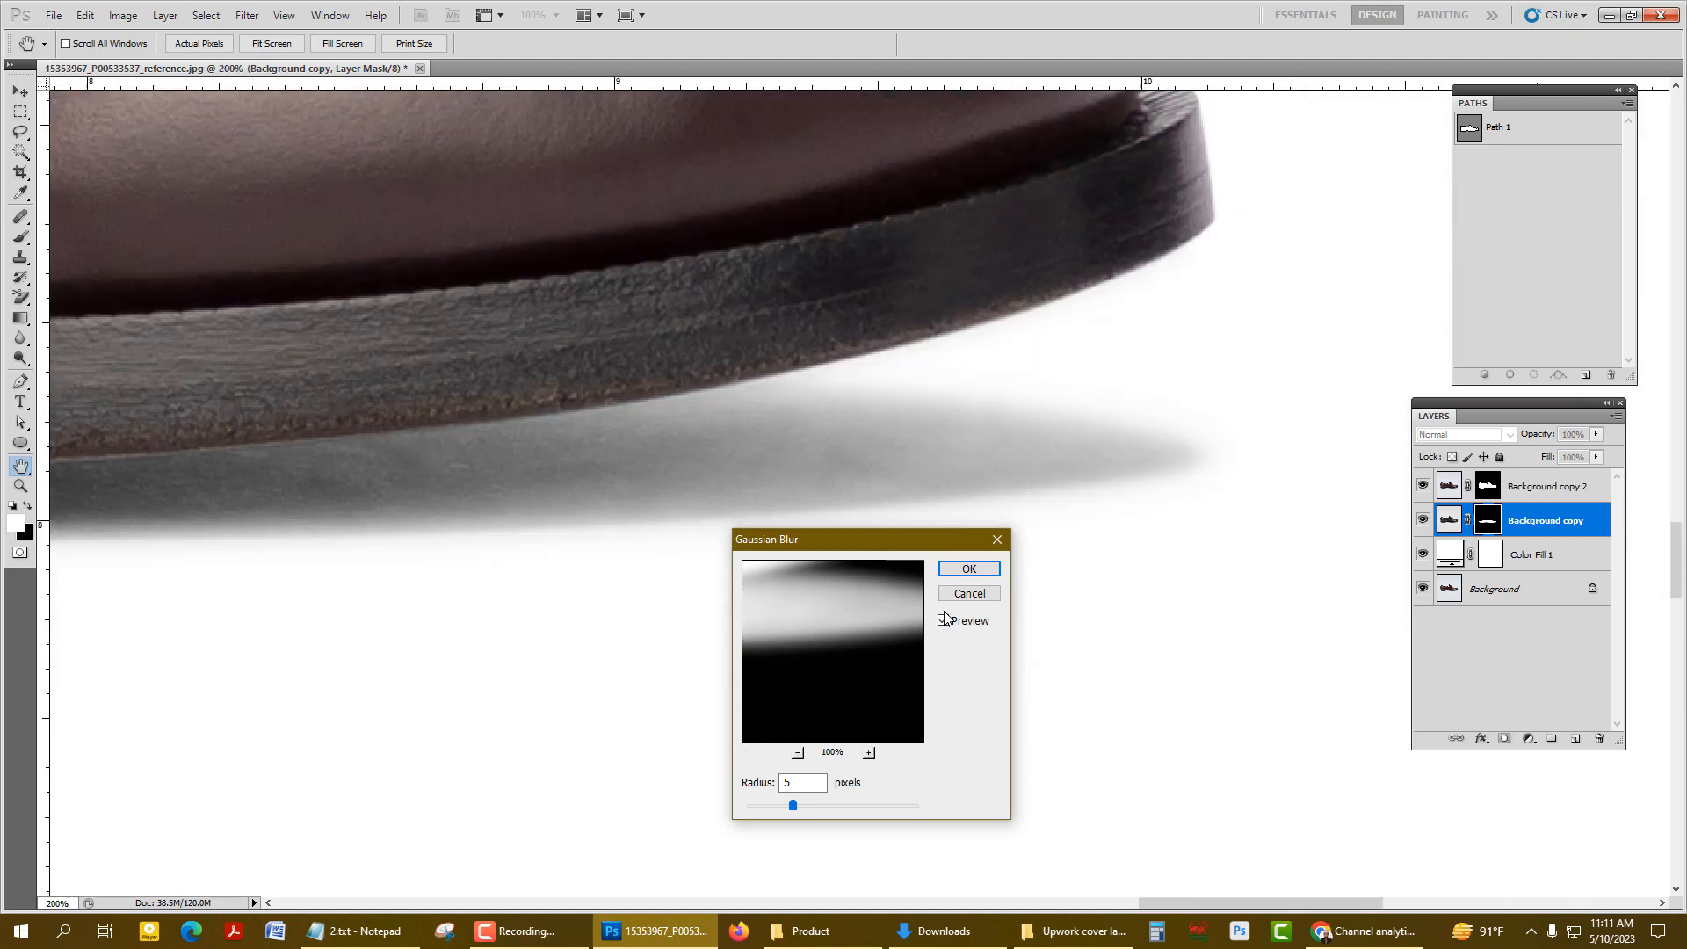
key(Return)
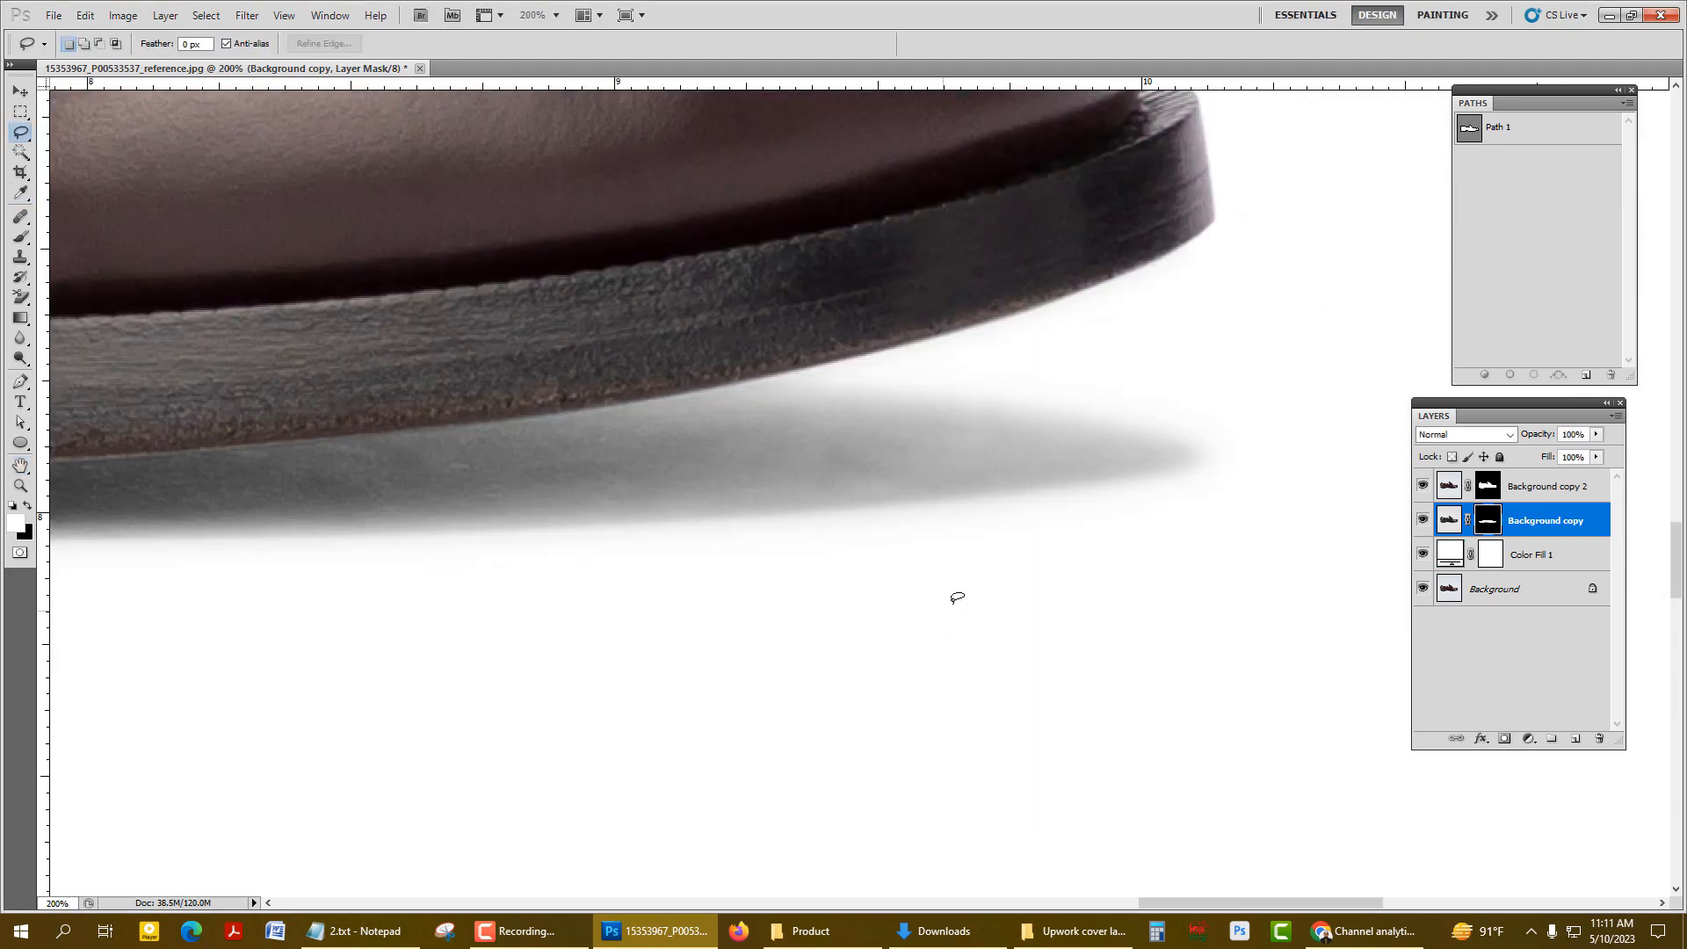
scroll(957, 597, down, 6)
drag(512, 635, 898, 581)
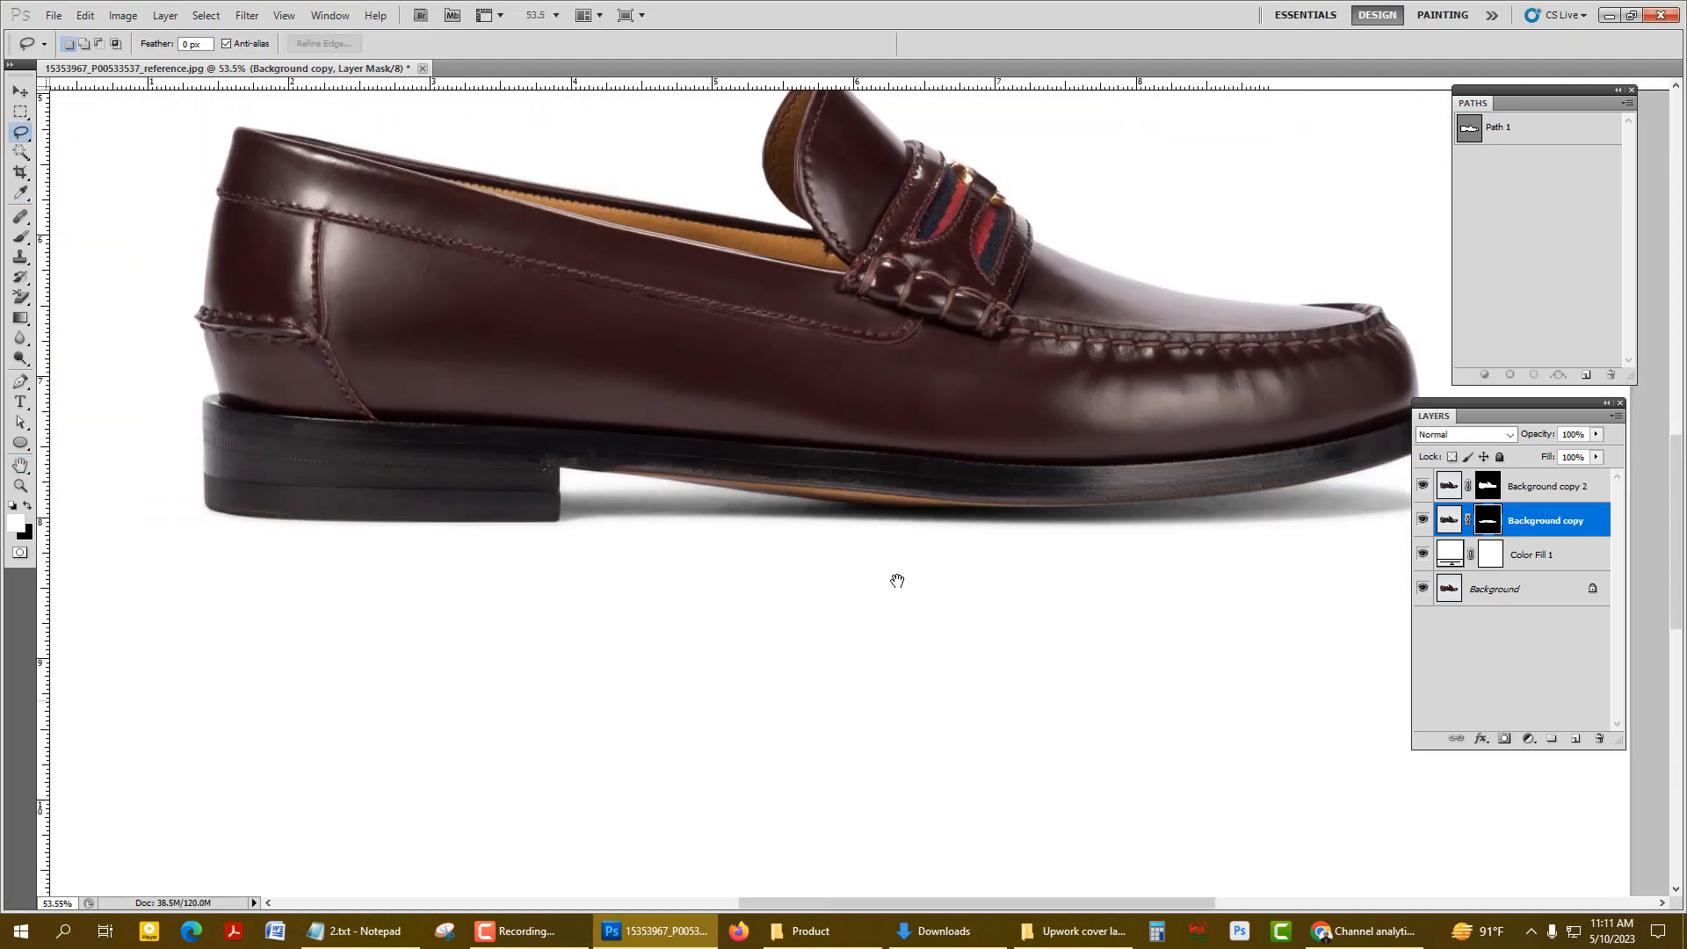
- Compare the loafer with the Background copy shadow layer hidden and shown
click(1422, 521)
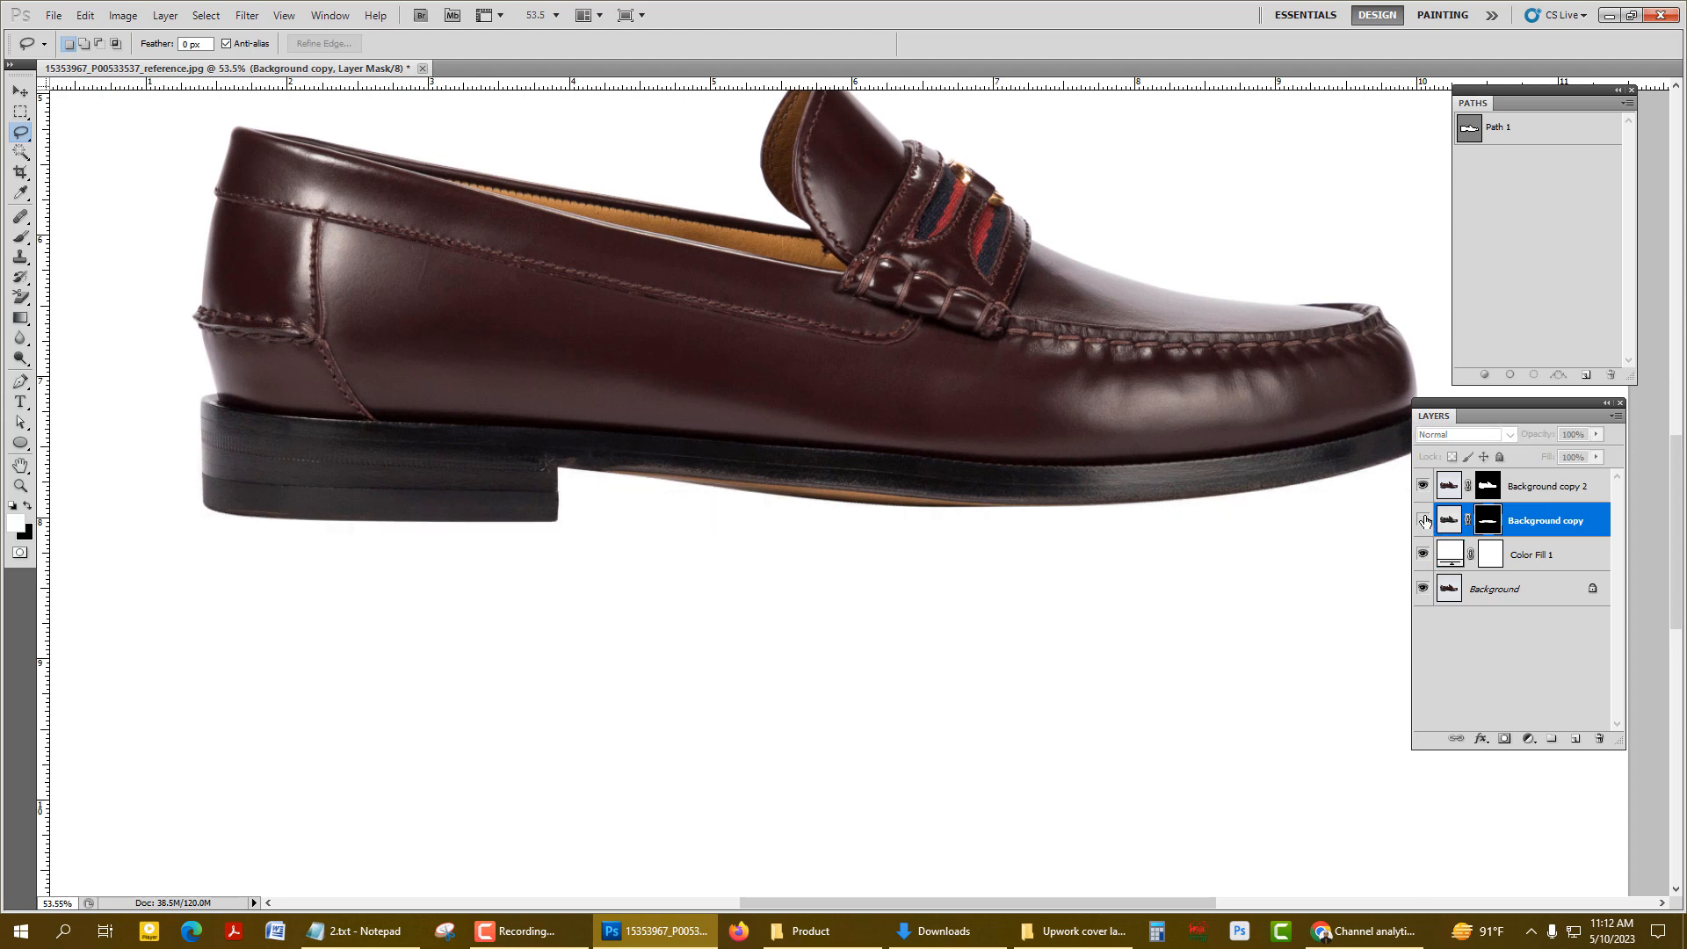
click(1422, 520)
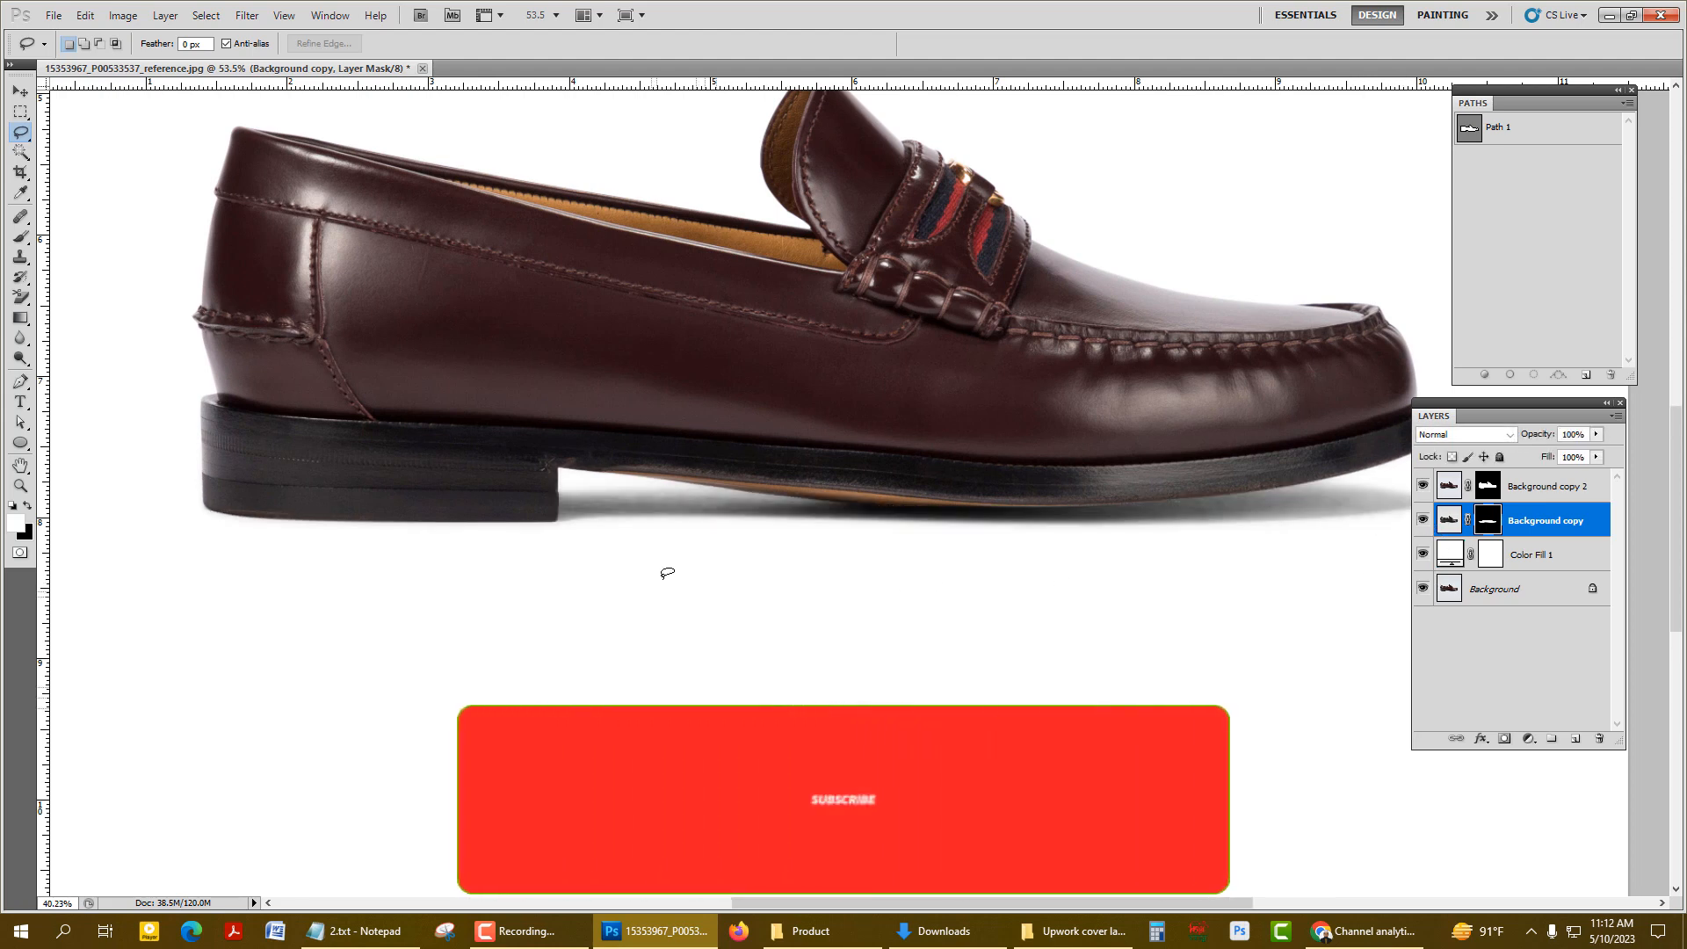
- Compare the whole retouched loafer with the original photo by repeatedly isolating the Background layer and restoring all layers
scroll(662, 571, down, 3)
drag(931, 469, 873, 458)
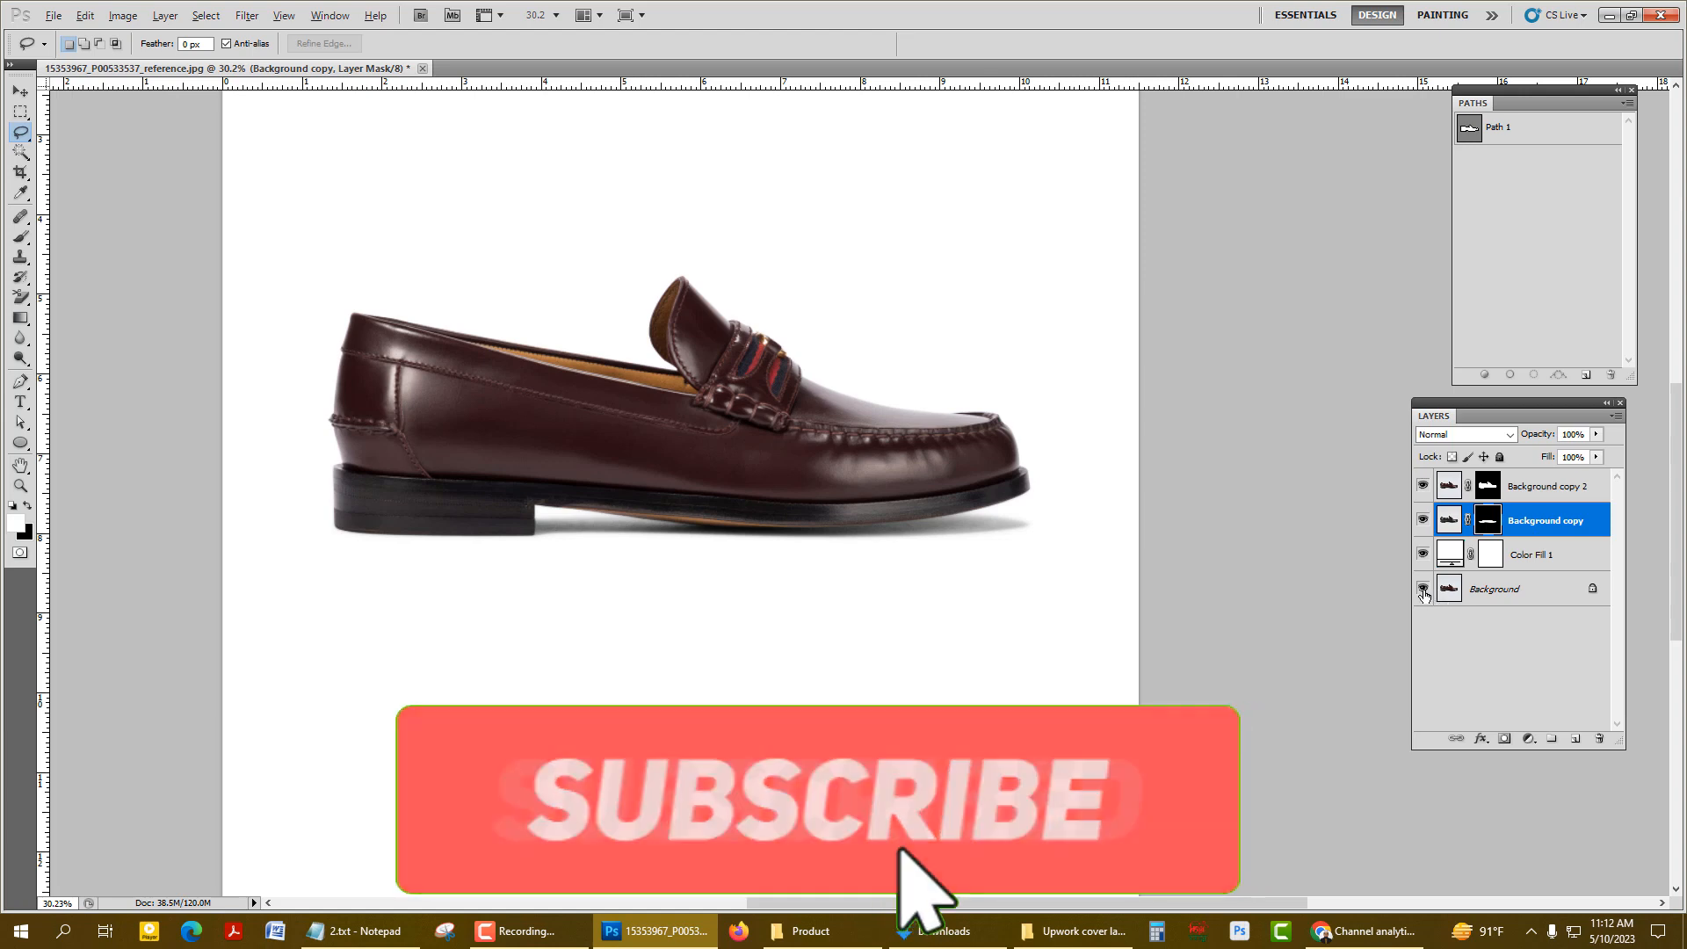
alt+click(1424, 589)
alt+click(1423, 589)
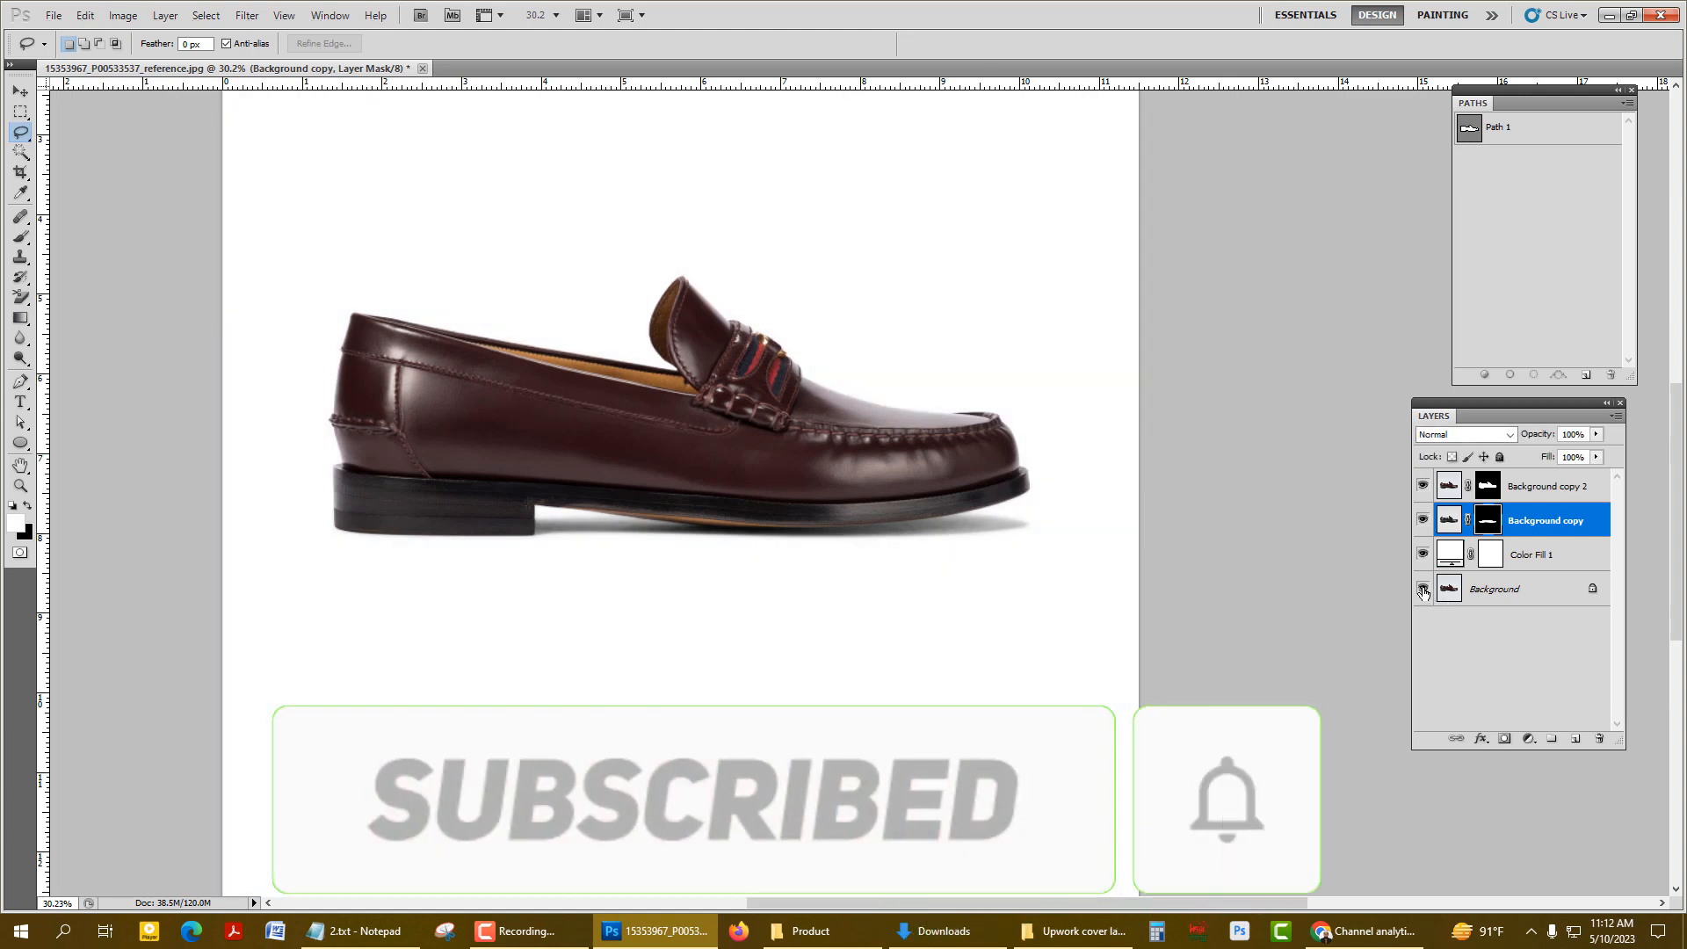
alt+click(1424, 589)
alt+click(1423, 590)
alt+click(1424, 590)
alt+click(1423, 590)
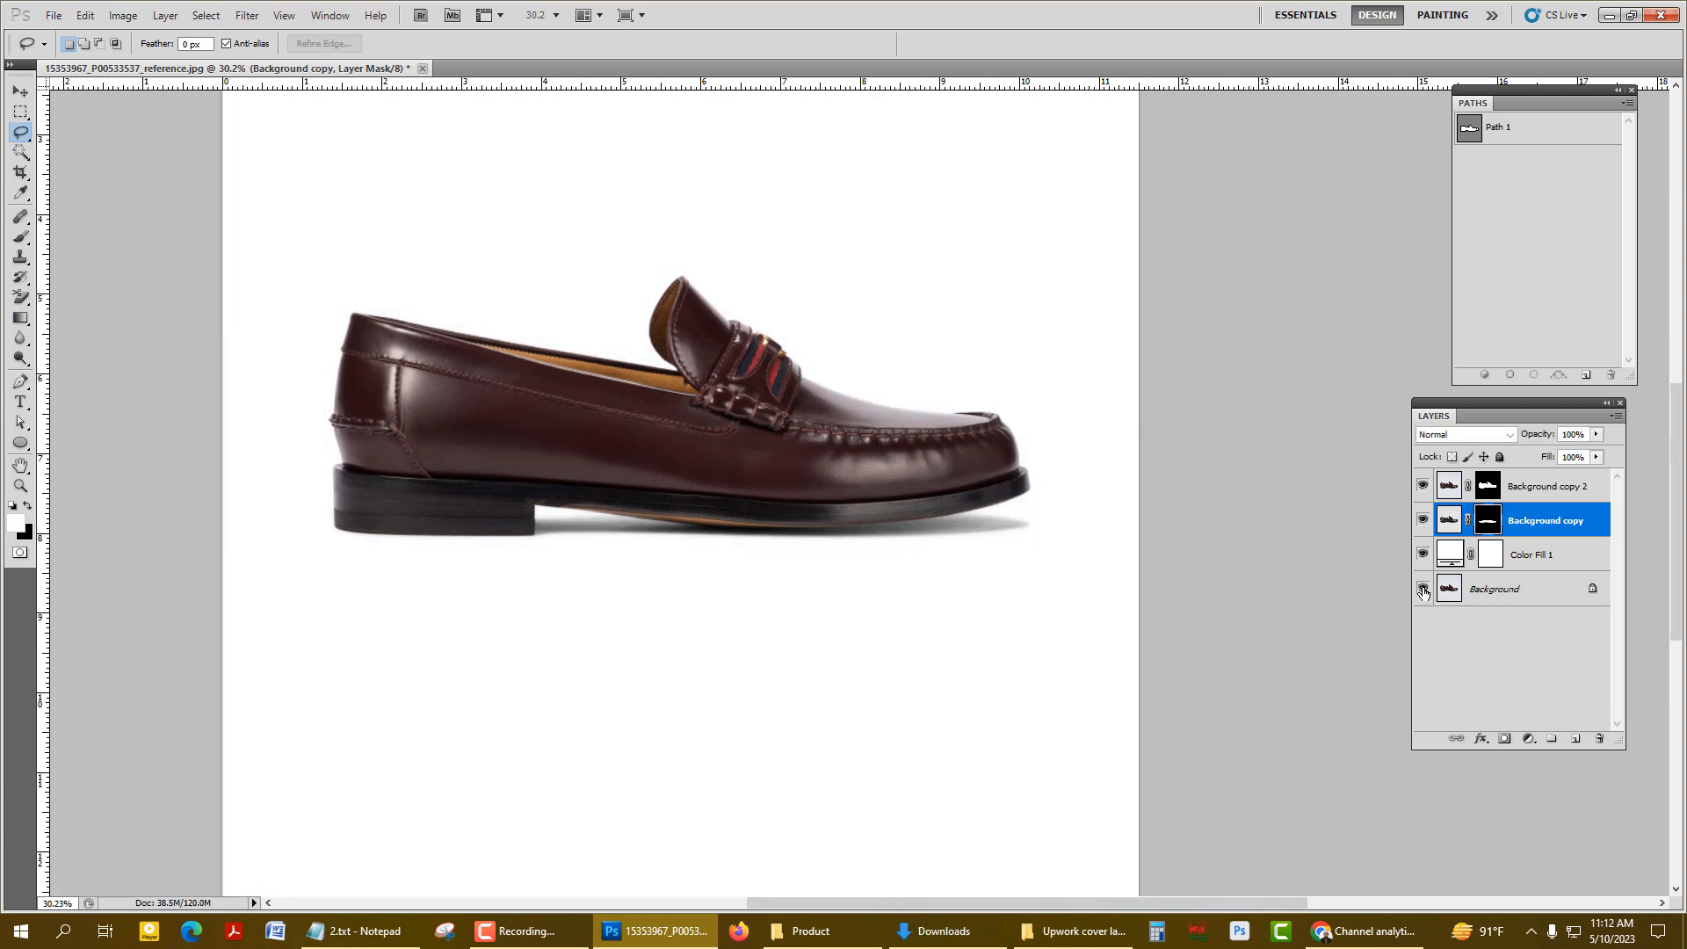
alt+click(1423, 589)
alt+click(1424, 589)
alt+click(1423, 590)
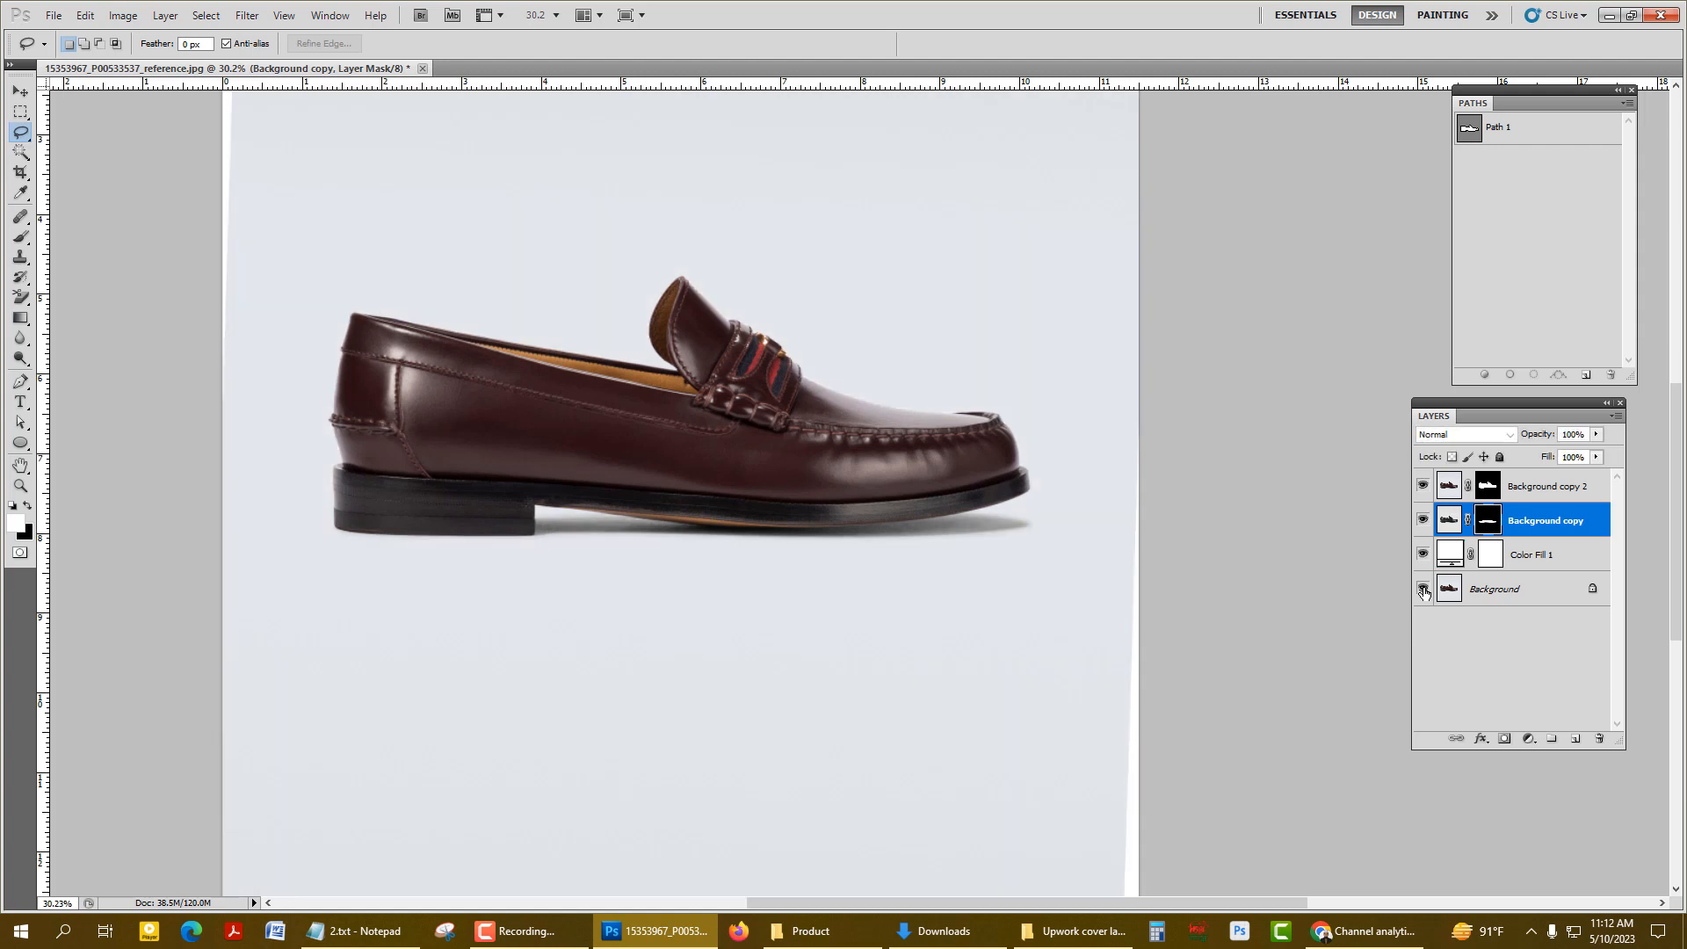
alt+click(1423, 590)
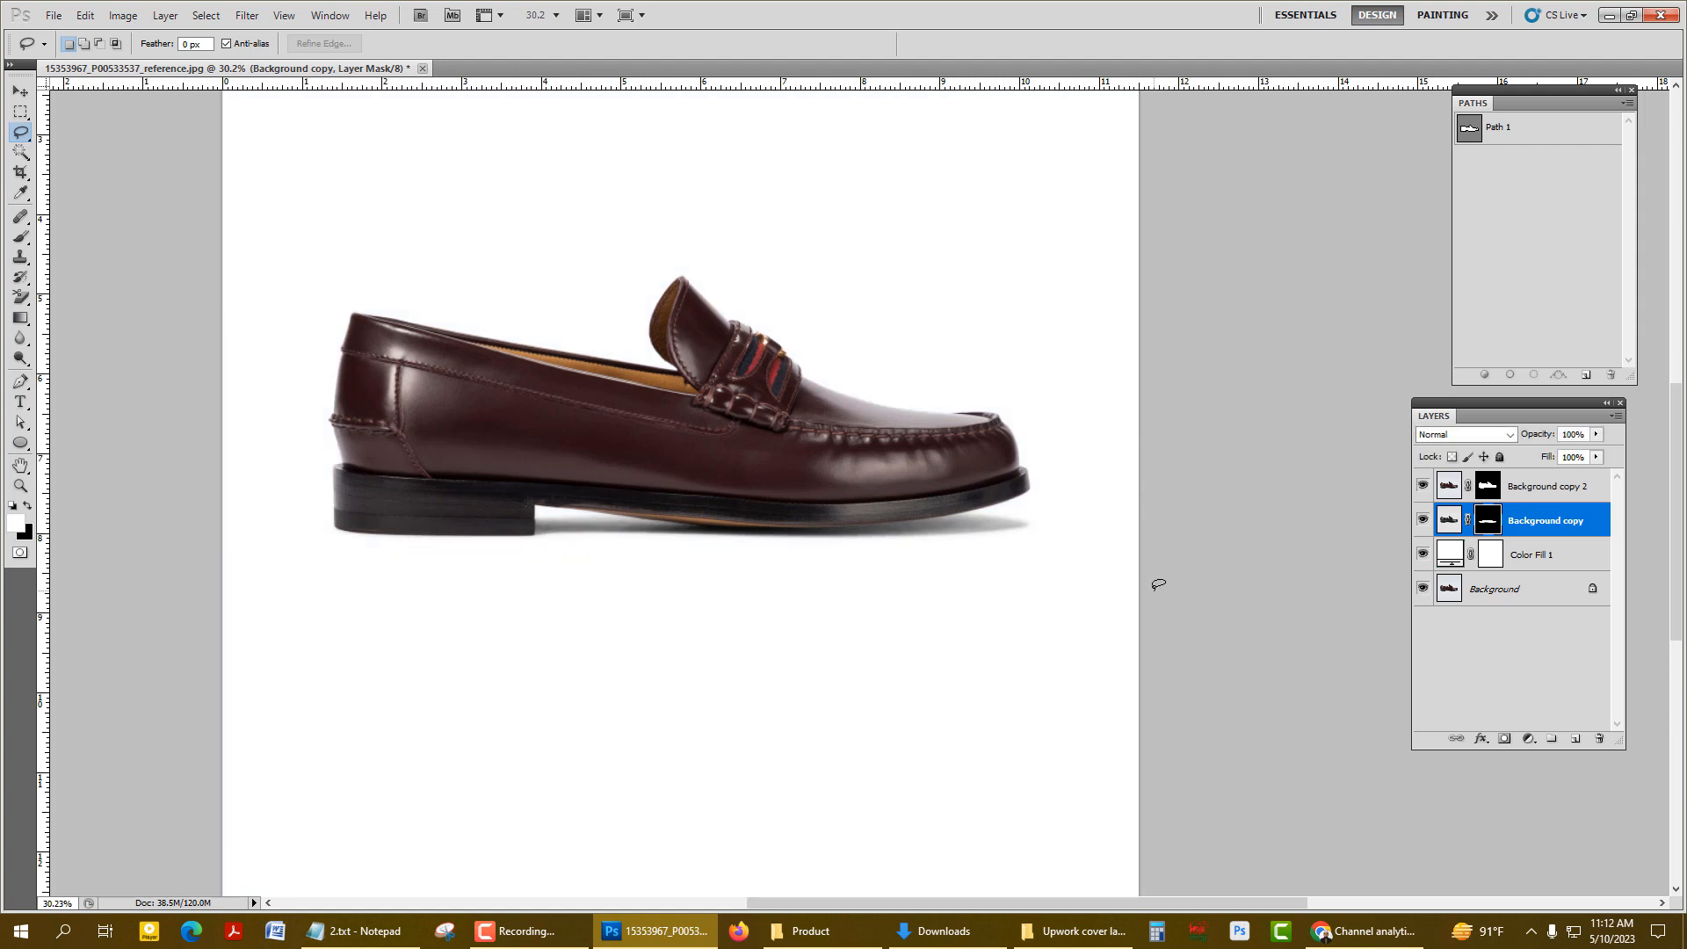